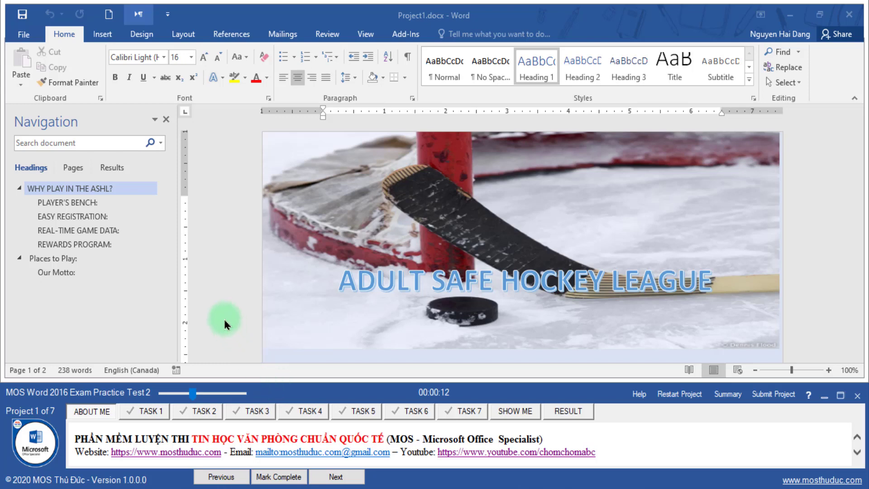
Step: Find the Division table with a Navigation search and select the whole table
click(223, 319)
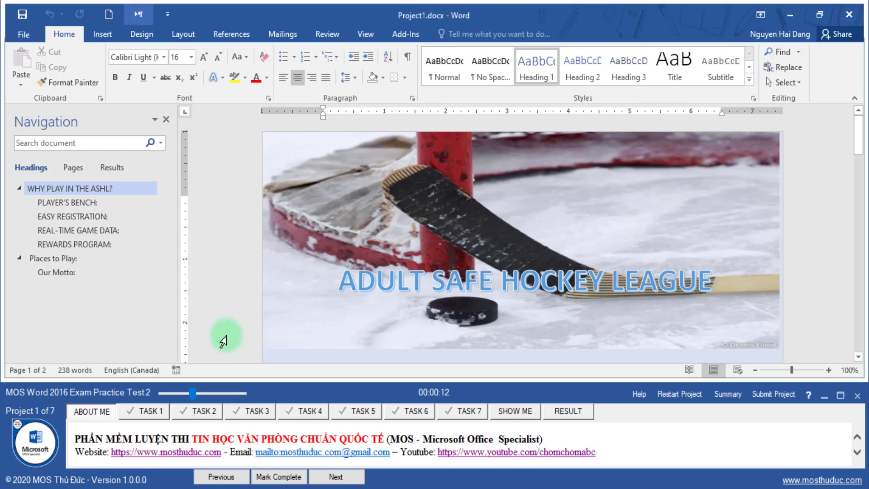
click(138, 419)
drag(81, 443, 170, 445)
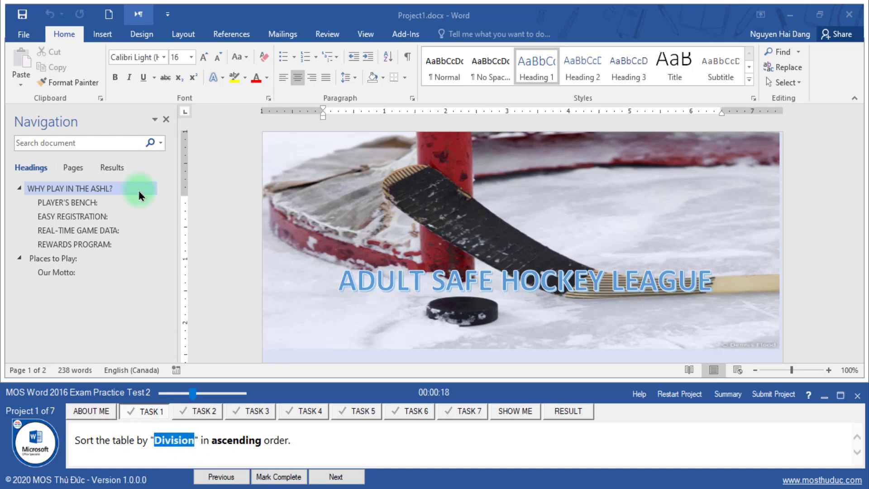
click(122, 143)
text(Division)
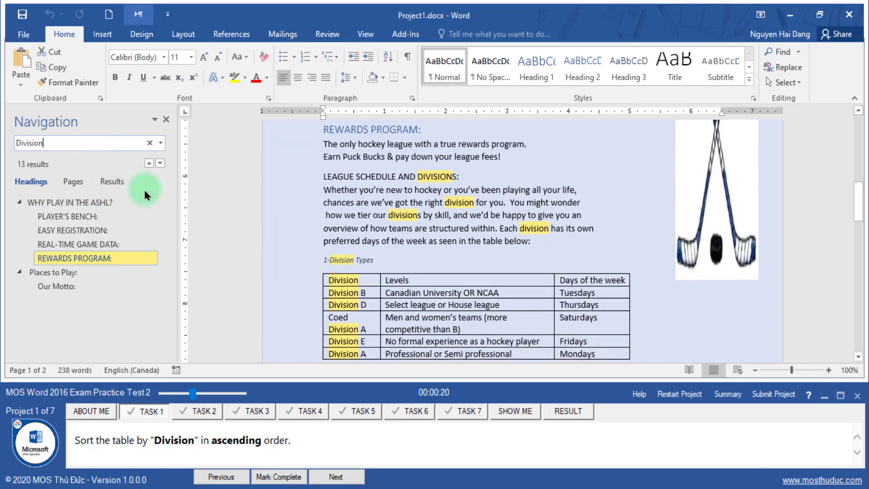
click(355, 281)
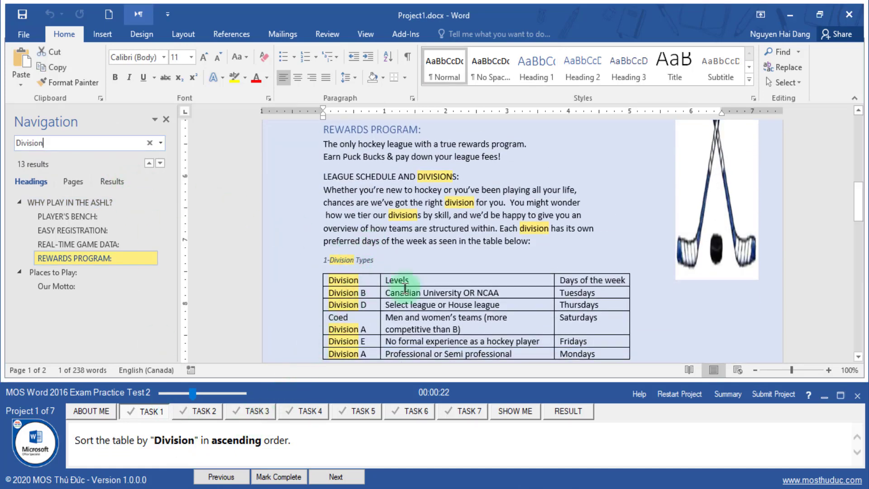
scroll(430, 280, down, 2)
click(432, 276)
scroll(432, 276, down, 1)
click(329, 222)
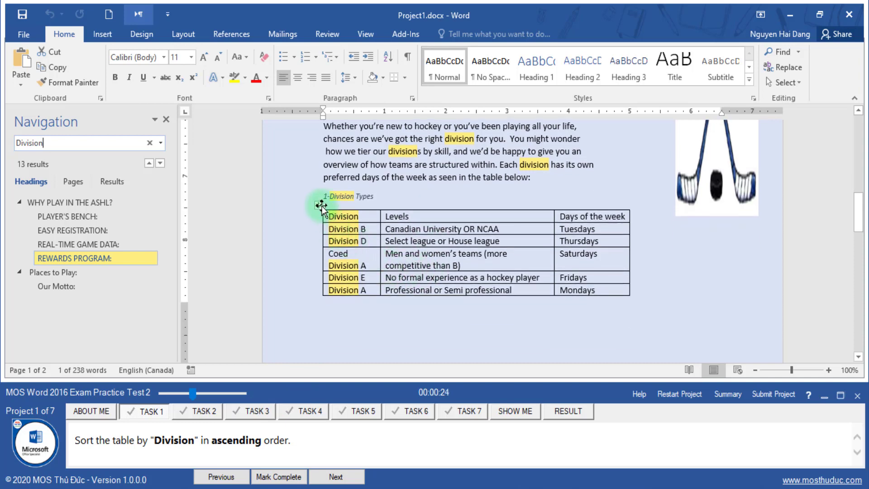
click(319, 206)
Step: Sort the table by Division ascending with a header row, then mark Task 1 complete
click(491, 34)
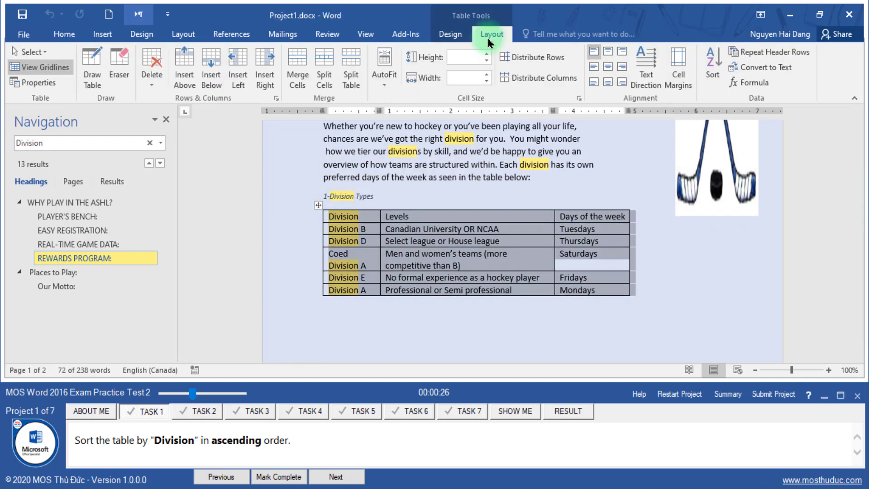
click(710, 91)
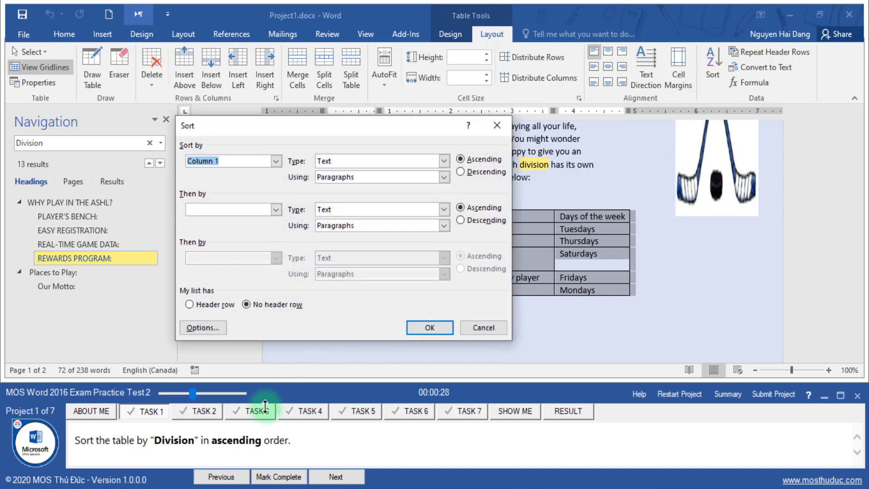
drag(212, 438, 244, 441)
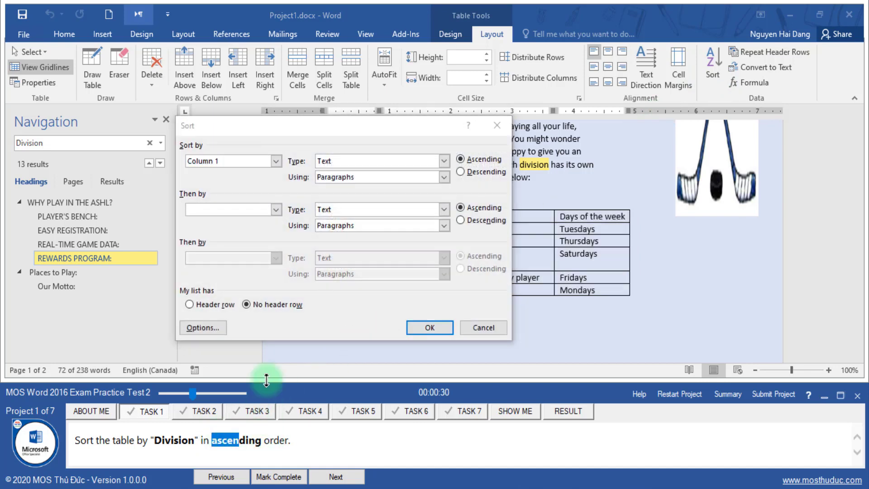
click(348, 131)
drag(348, 131, 389, 128)
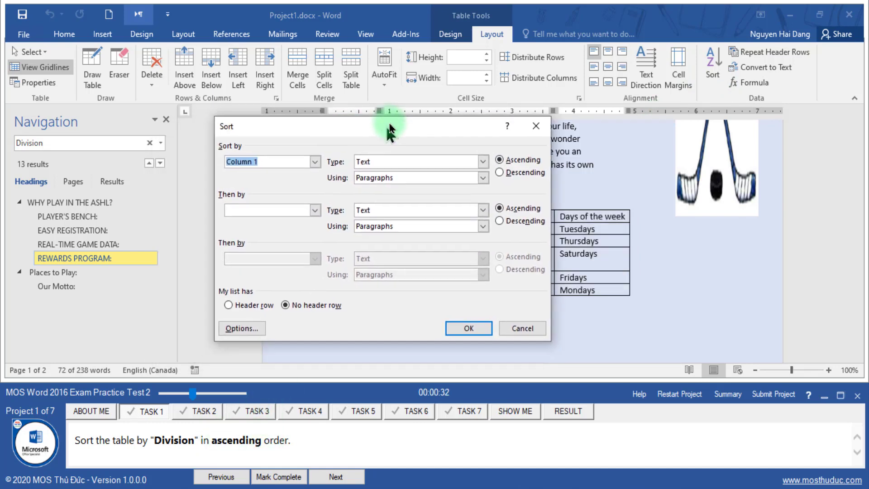
click(251, 302)
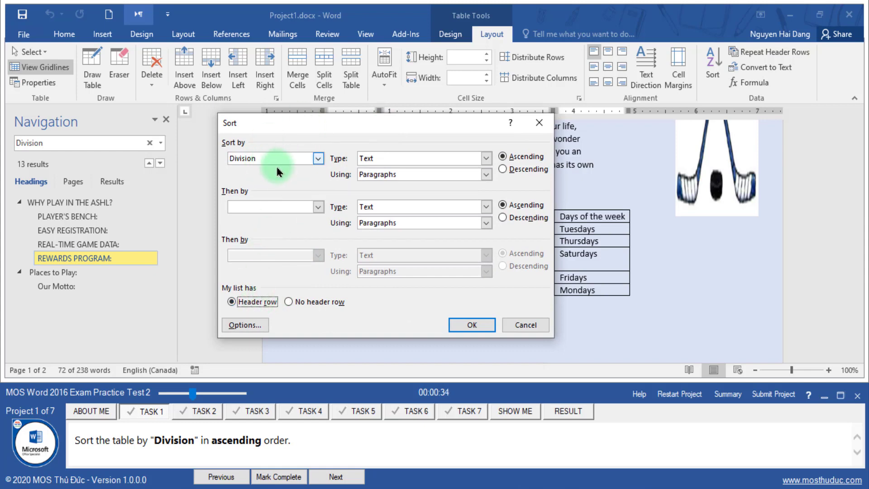
click(318, 158)
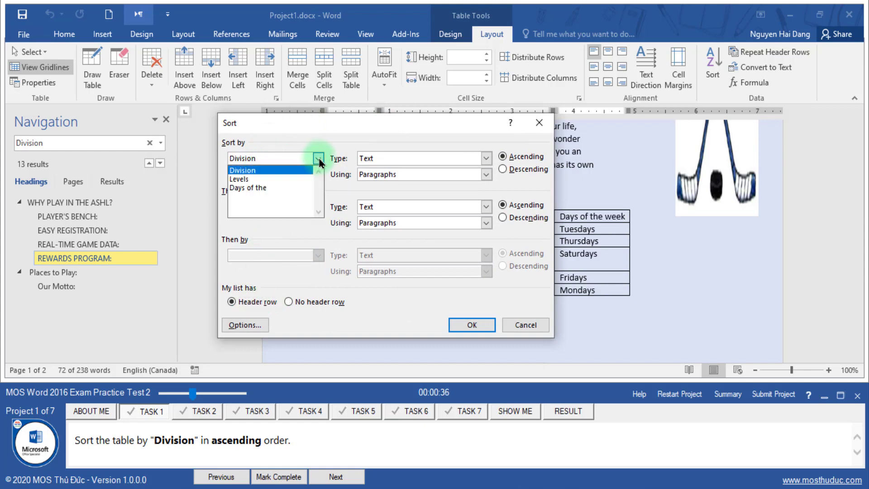
click(392, 171)
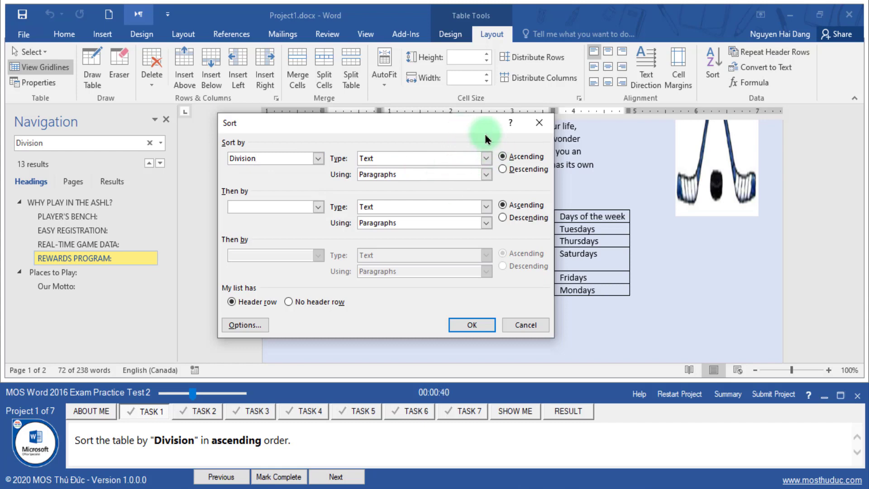
drag(483, 123, 242, 116)
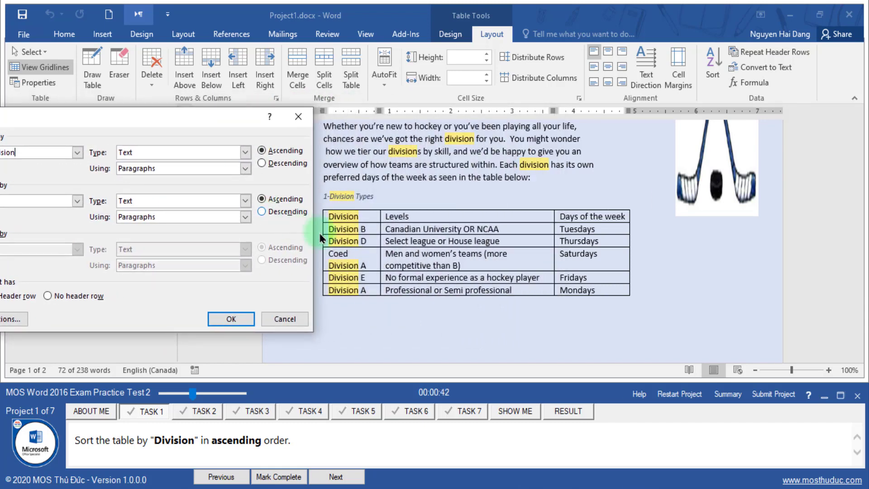
click(239, 318)
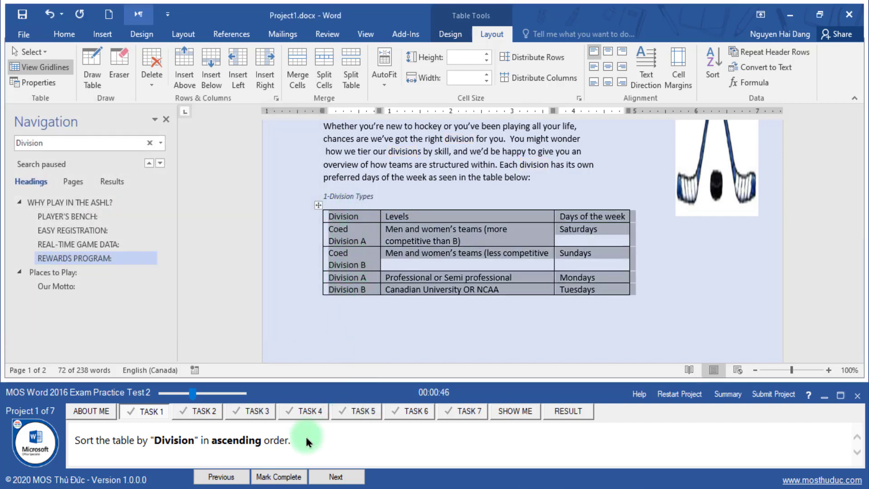
click(284, 476)
click(319, 478)
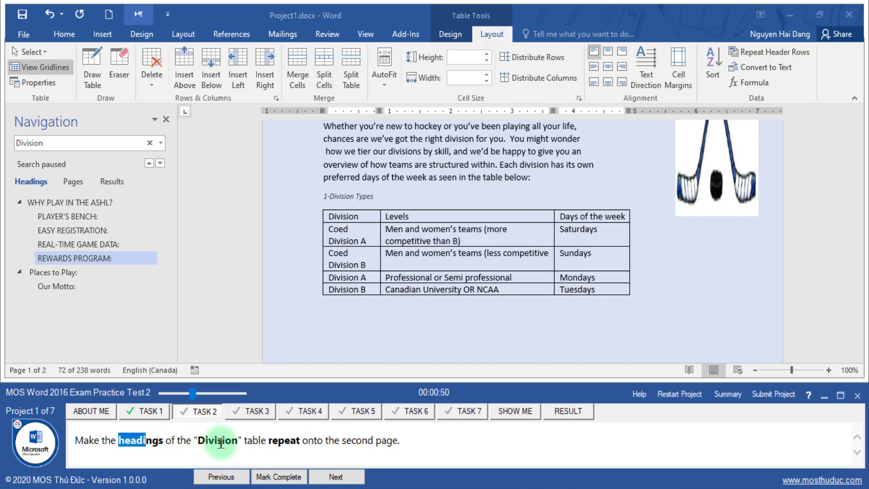
Step: Turn on Repeat Header Rows for the Division table's heading row and mark Task 2 complete
scroll(528, 283, down, 1)
scroll(532, 285, down, 2)
scroll(531, 284, up, 1)
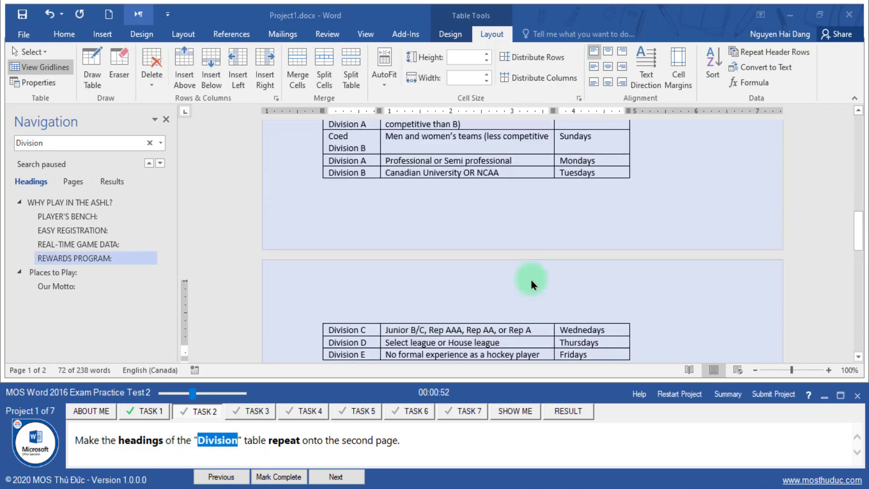
scroll(452, 249, up, 2)
click(402, 155)
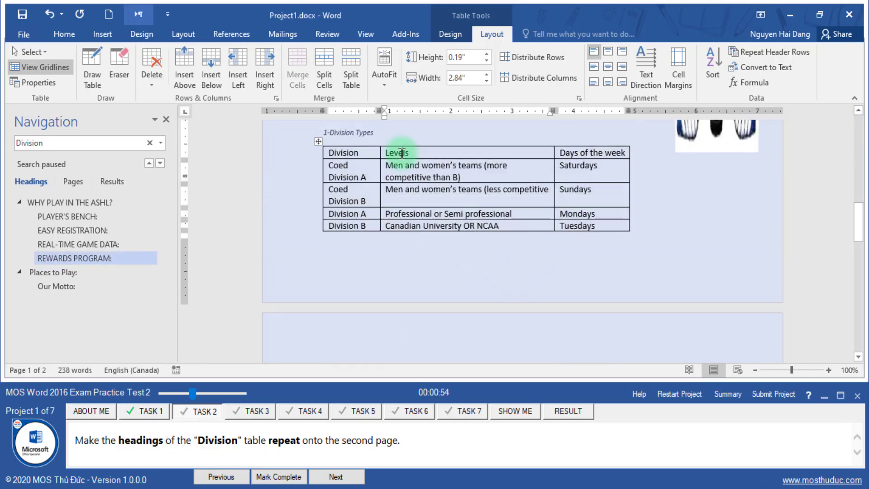
scroll(430, 249, down, 2)
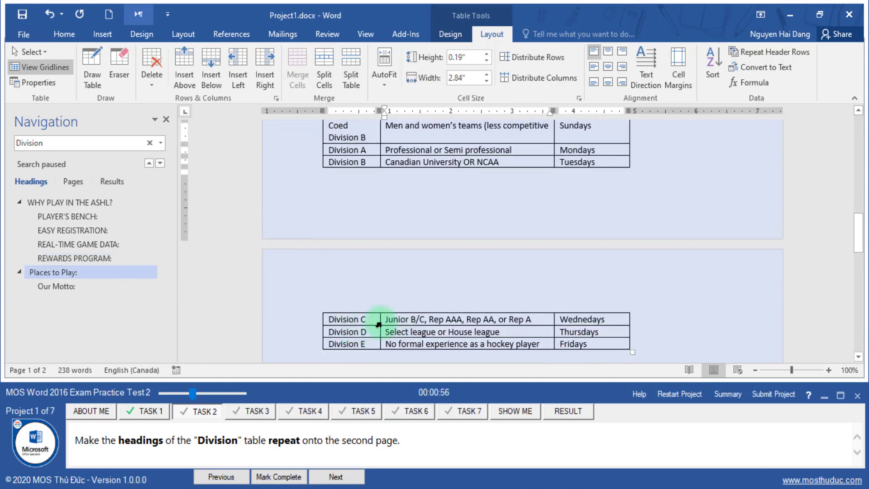
scroll(457, 249, up, 1)
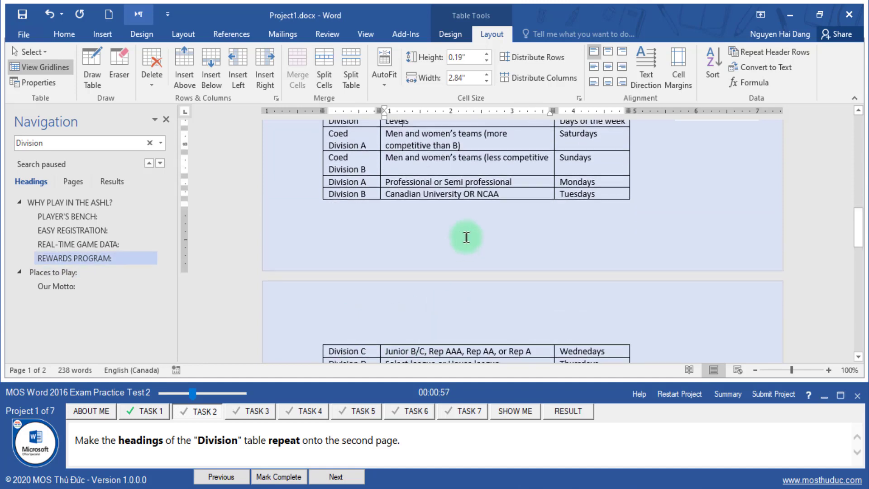
click(771, 52)
scroll(634, 253, down, 2)
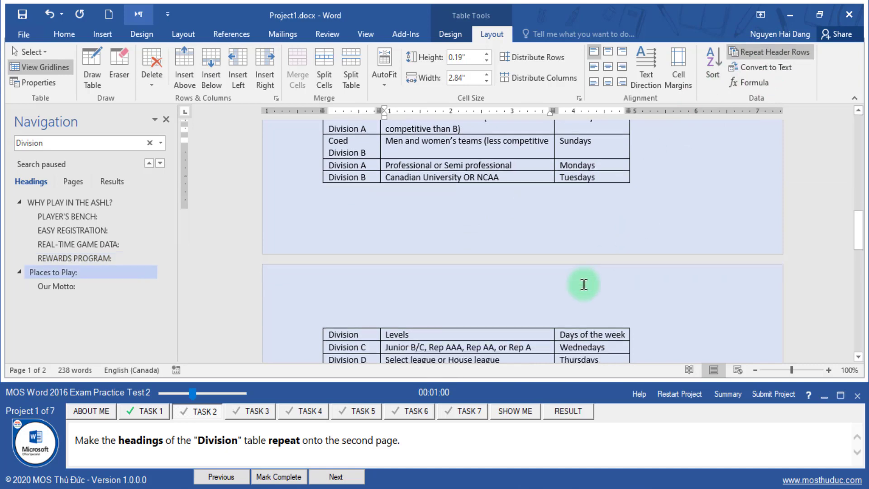
click(274, 478)
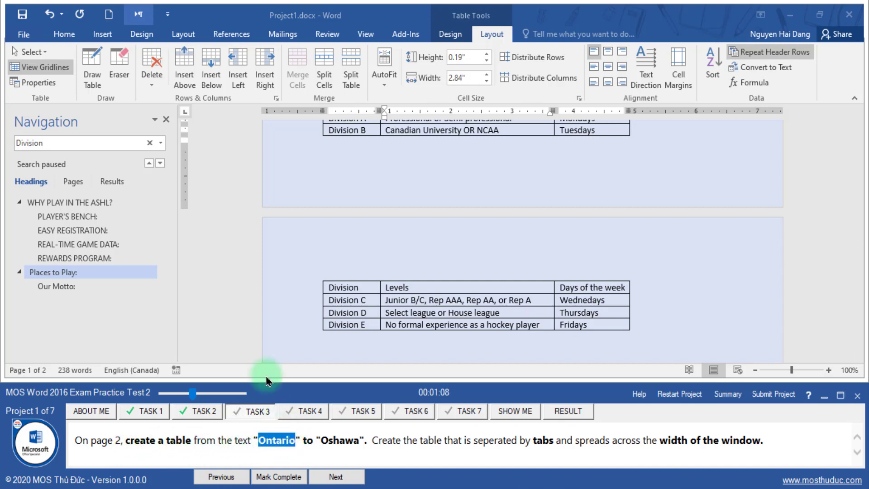
Step: Search for Ontario and select the place-name lines from Ontario through Oshawa
click(149, 143)
text(Ontario)
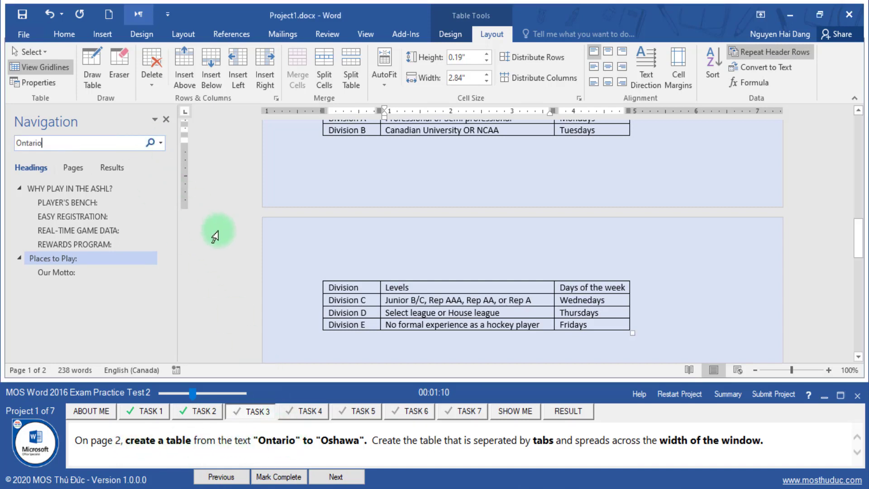
click(112, 181)
click(76, 210)
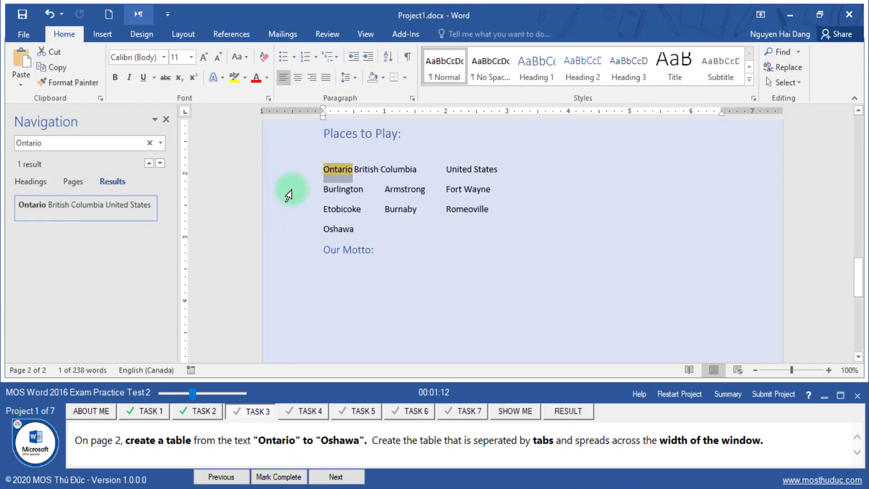
drag(288, 183, 280, 231)
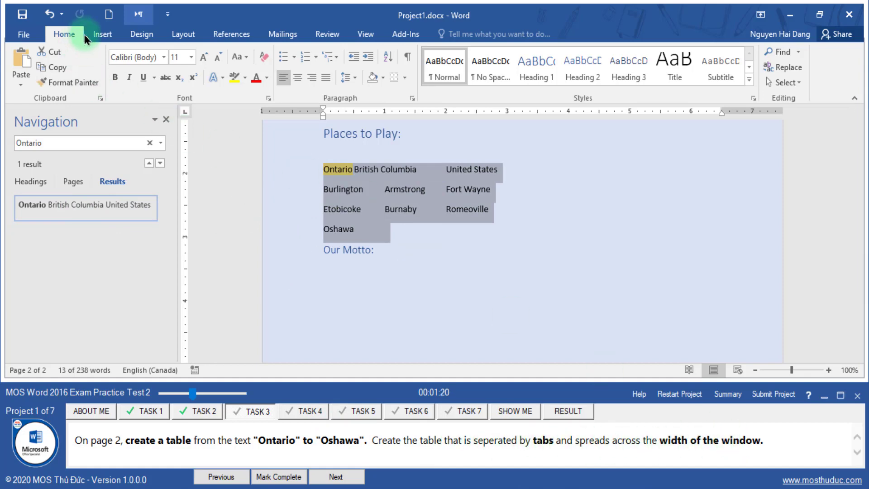
Step: Convert the selected text to a table separated by tabs, then mark Task 3 complete
click(103, 34)
click(93, 82)
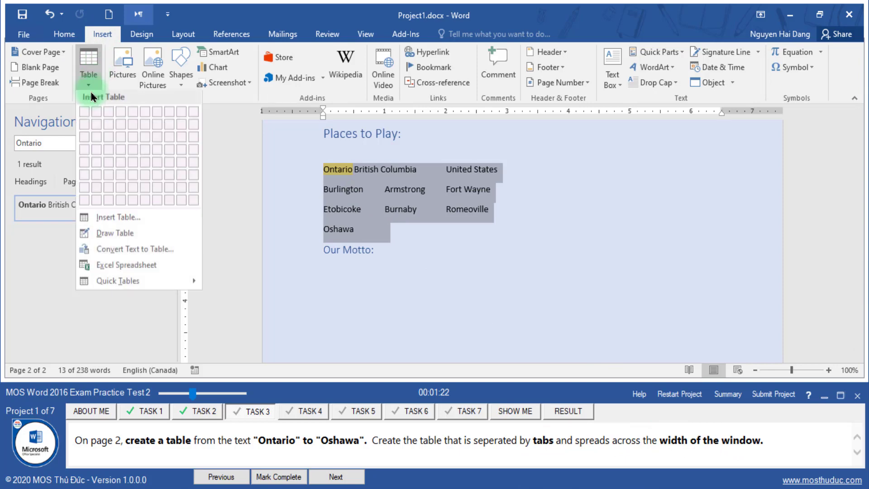
click(128, 252)
click(384, 246)
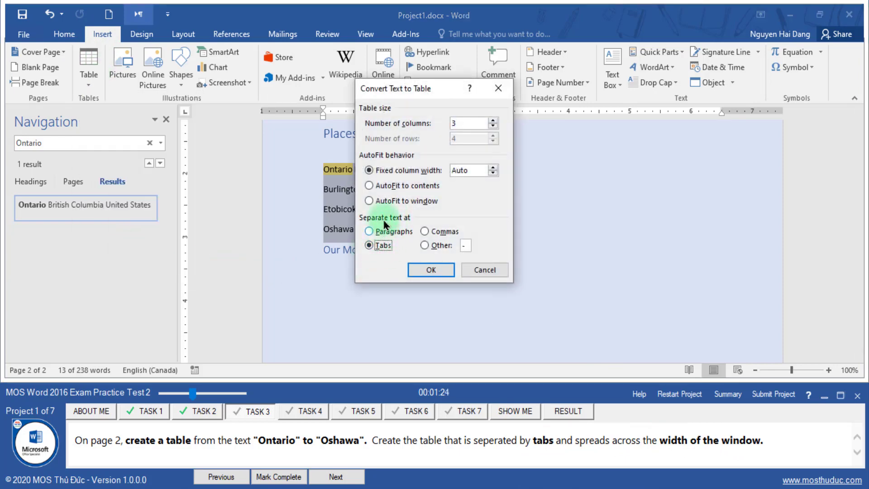
click(431, 269)
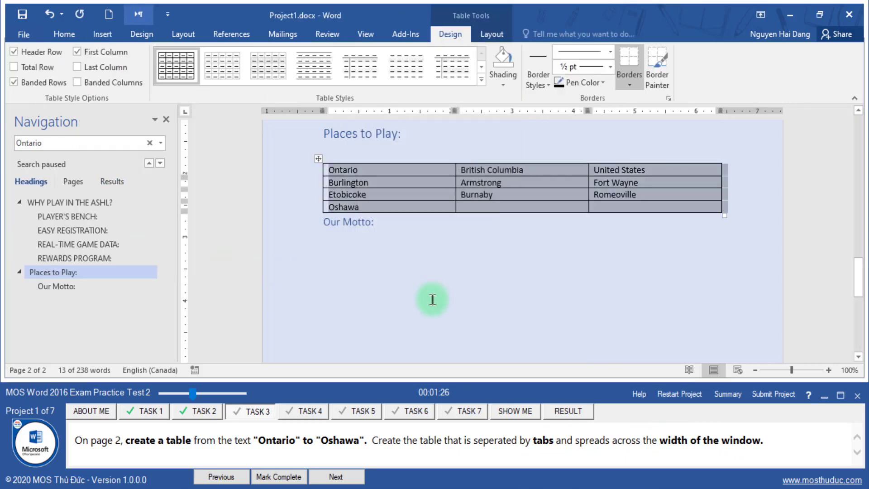
click(297, 480)
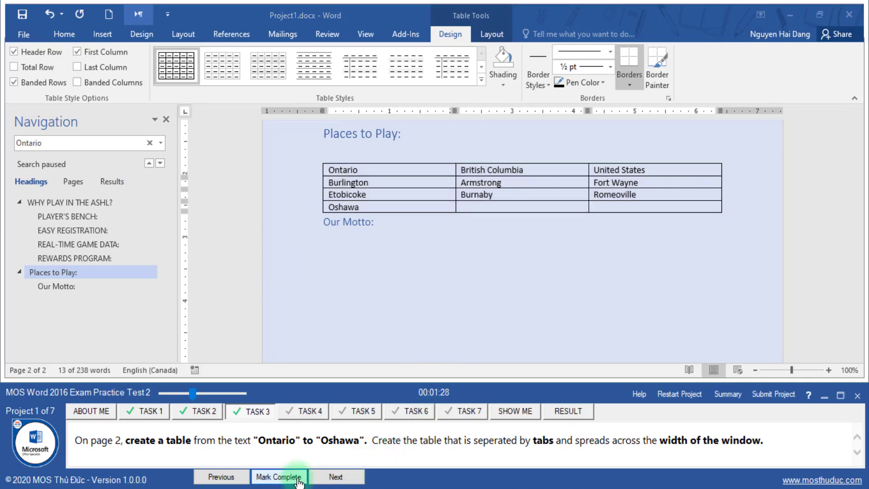
click(325, 479)
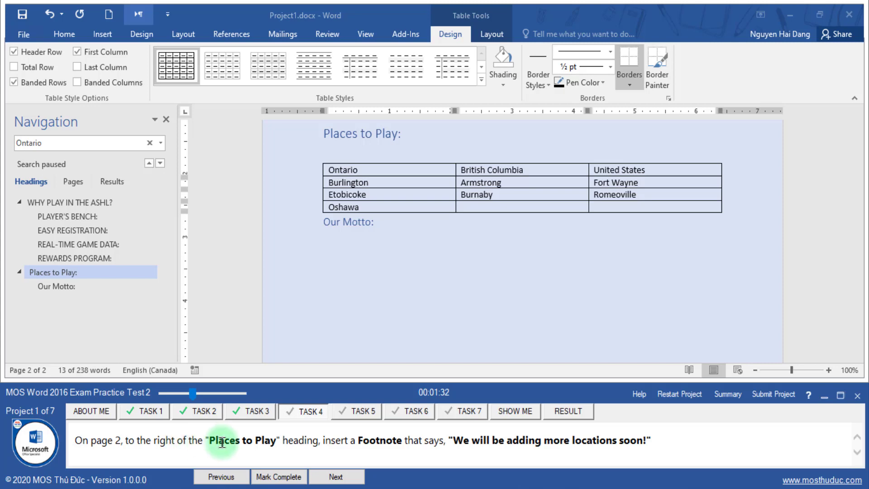
Step: Locate the Places to Play heading and select the footnote wording from the task
drag(210, 440, 262, 437)
key(ctrl+c)
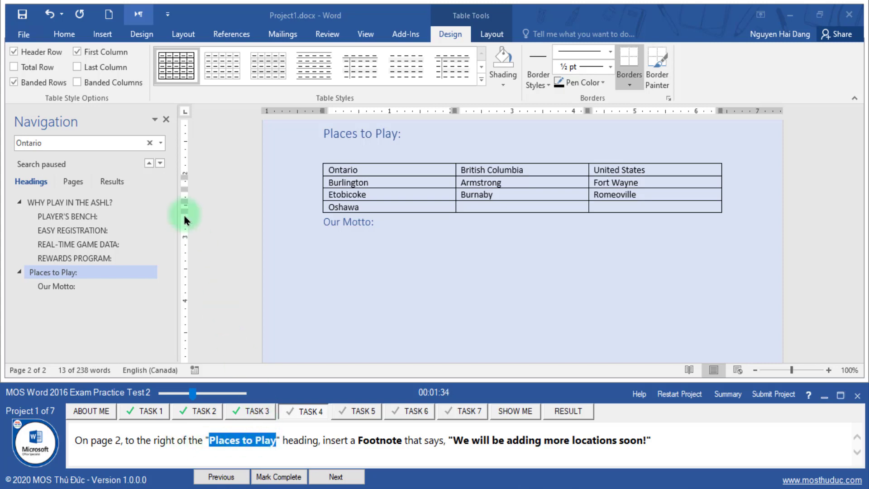
click(149, 142)
key(ctrl+v)
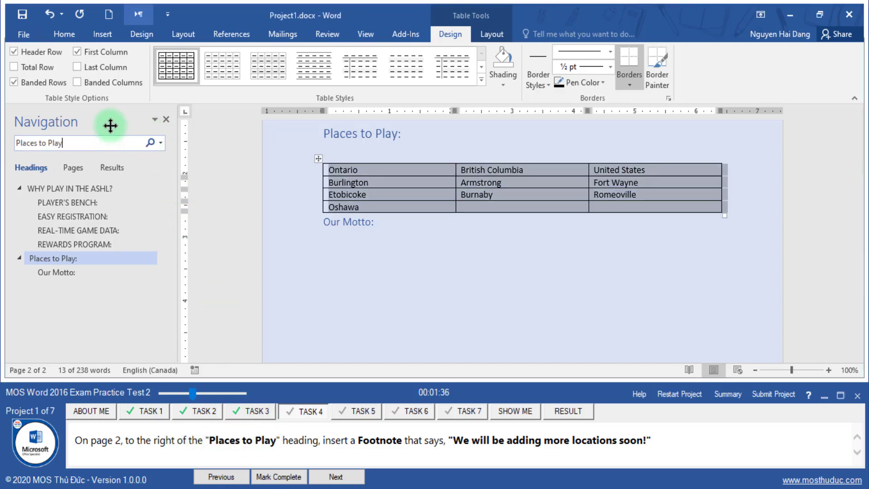
click(66, 190)
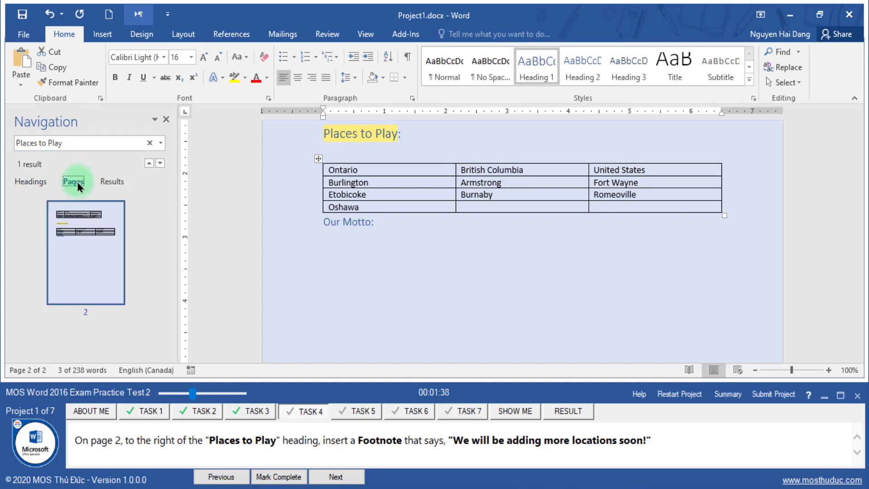
click(112, 181)
click(66, 206)
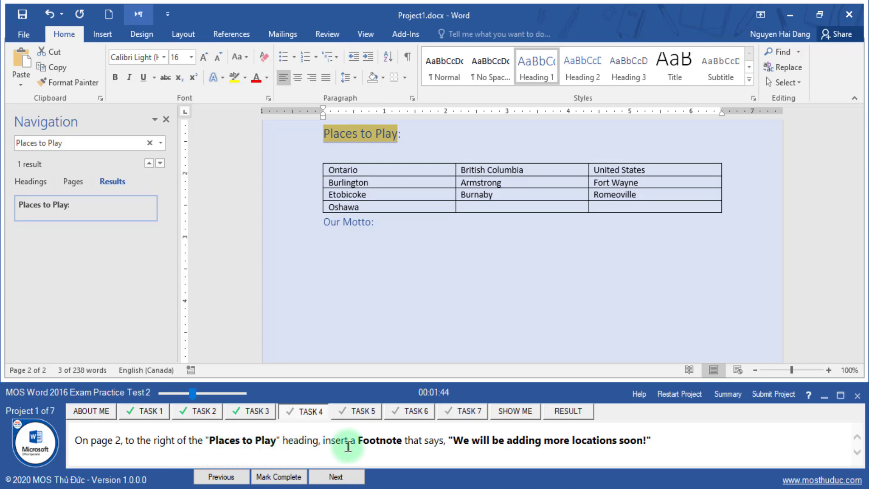
double_click(172, 438)
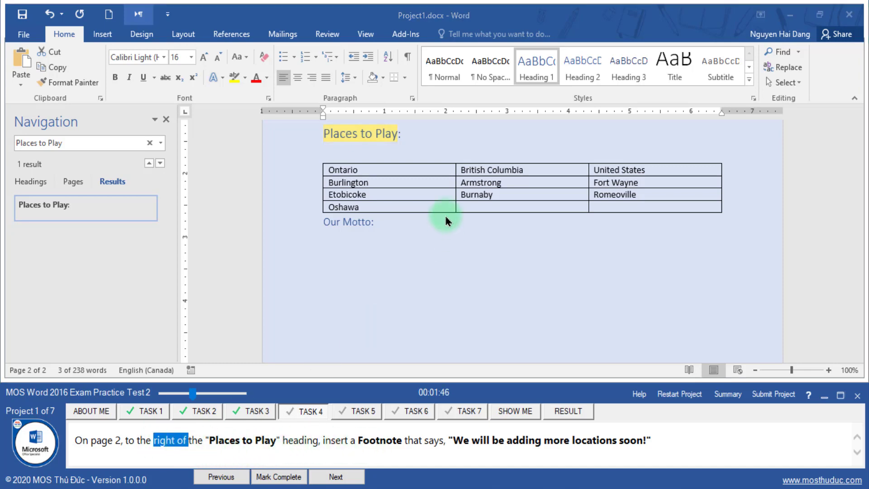
click(406, 142)
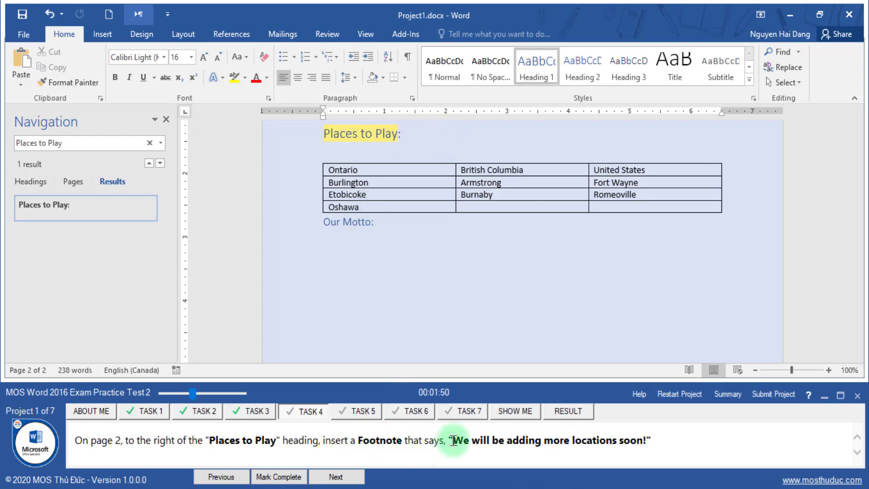
drag(453, 439, 645, 434)
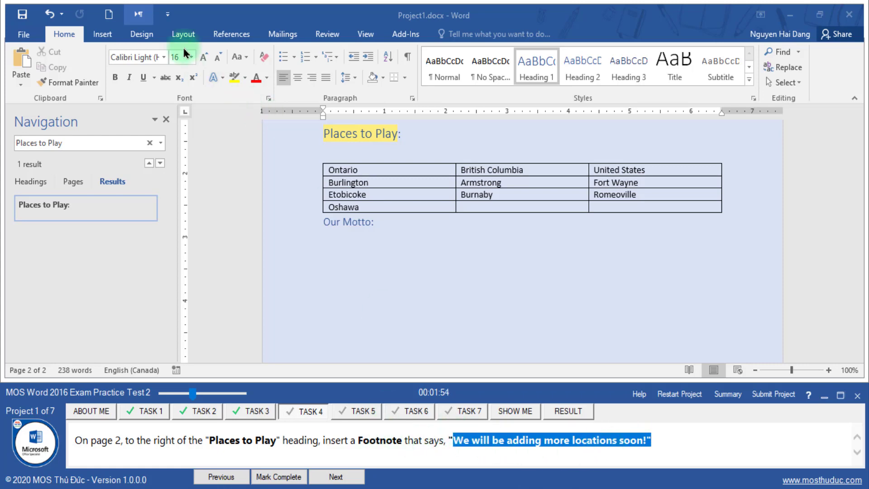
Step: Add footnote 'We will be adding more locations soon!' to Places to Play and mark Task 4 complete
click(231, 36)
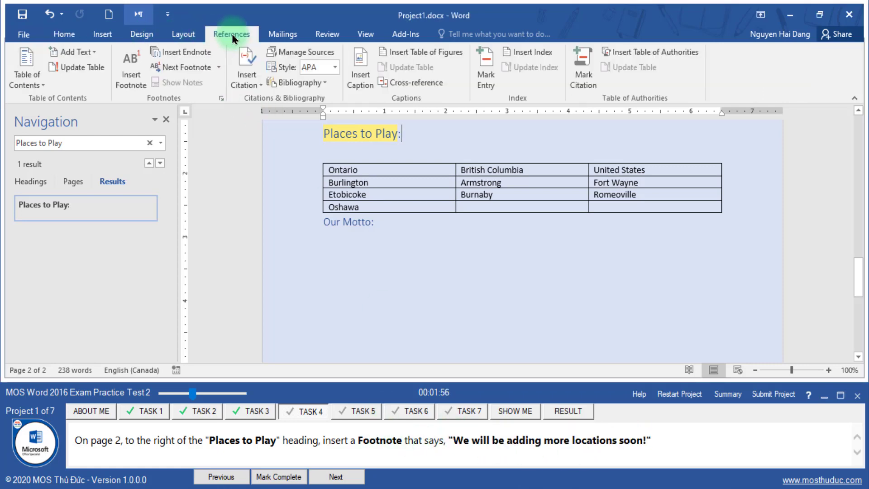
click(139, 85)
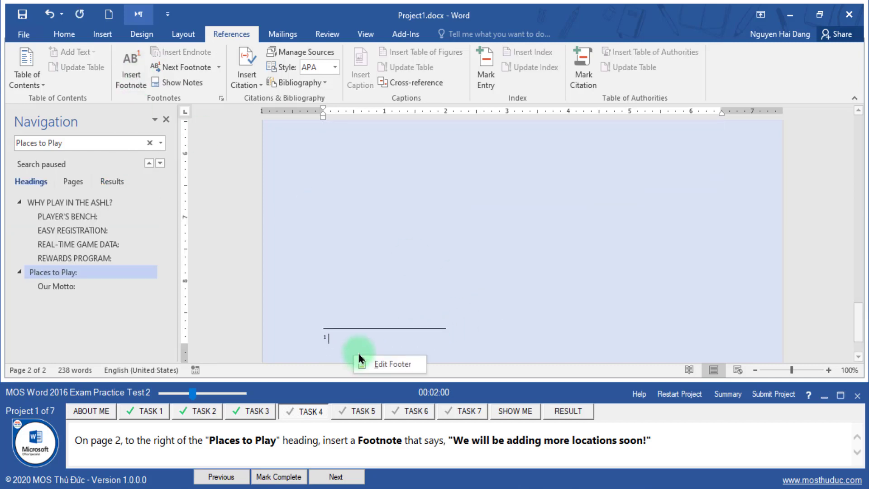
right_click(334, 338)
click(398, 178)
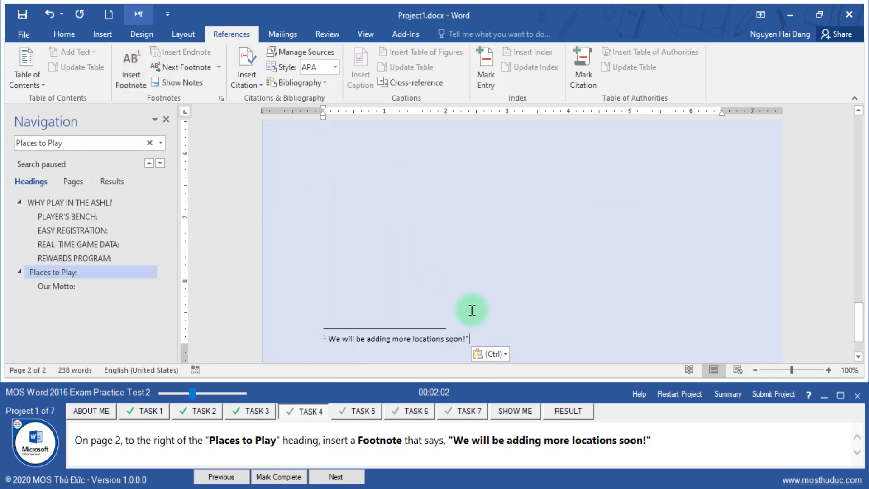
key(BackSpace)
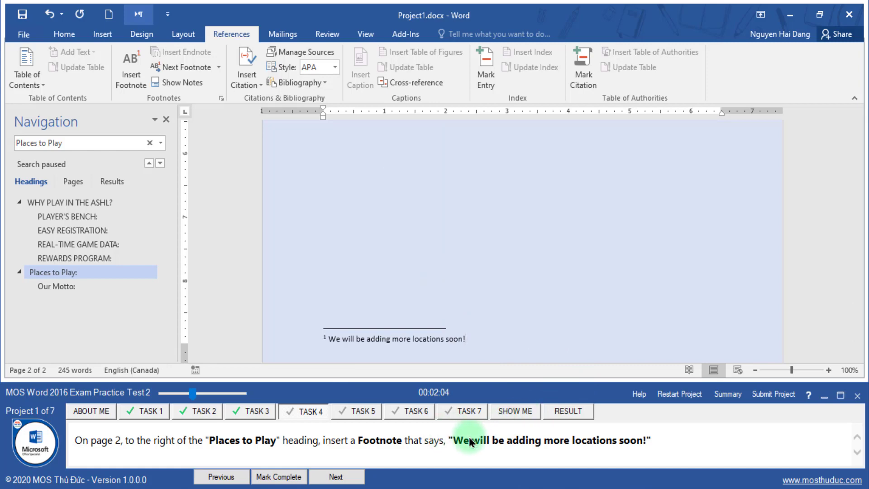
click(289, 477)
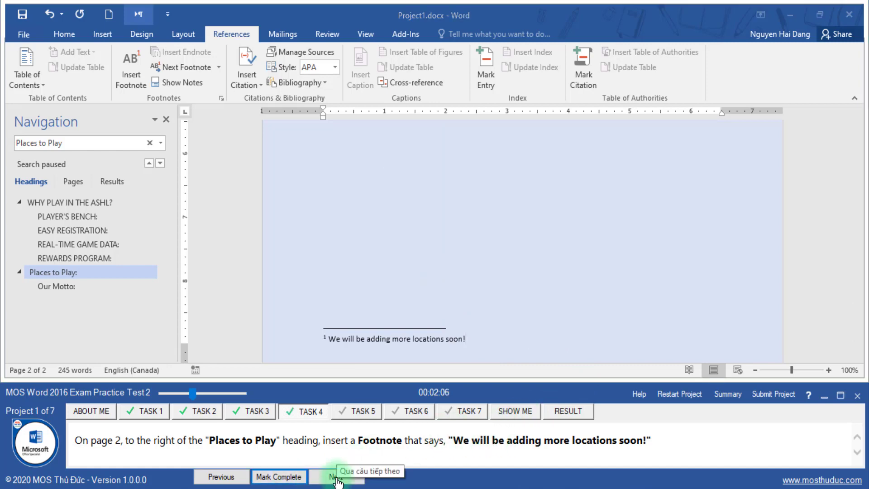
click(321, 477)
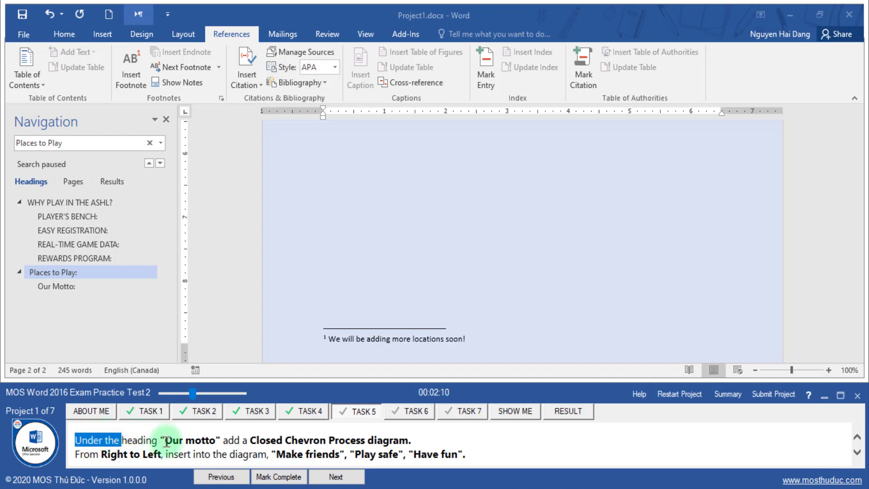
Step: Search for 'Our motto' and place the cursor on the empty line below that heading
drag(166, 441, 215, 441)
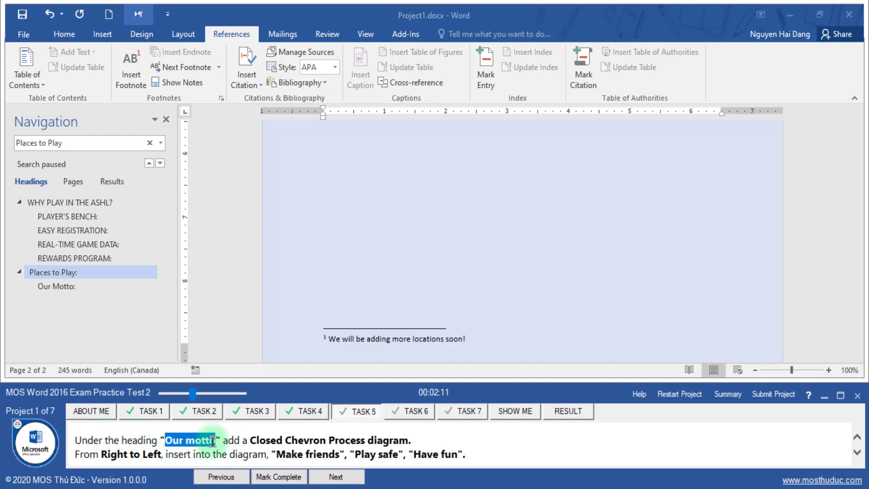
click(150, 143)
text(Our motto)
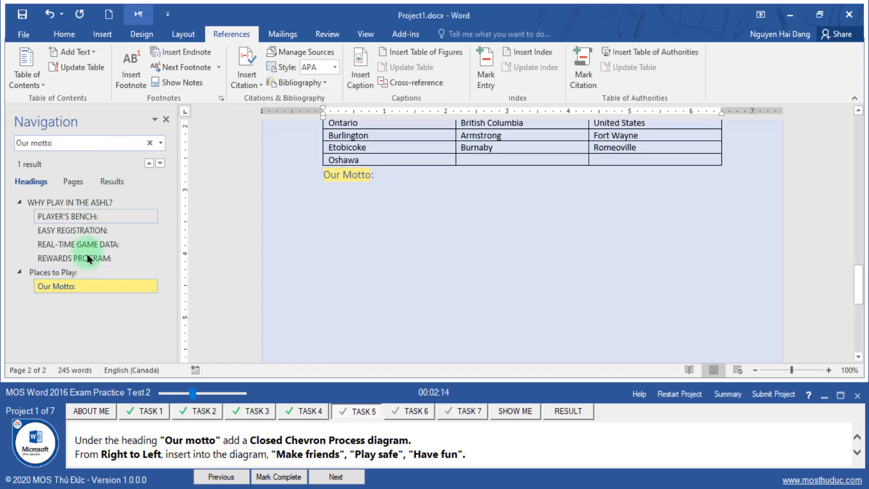
click(61, 286)
click(358, 154)
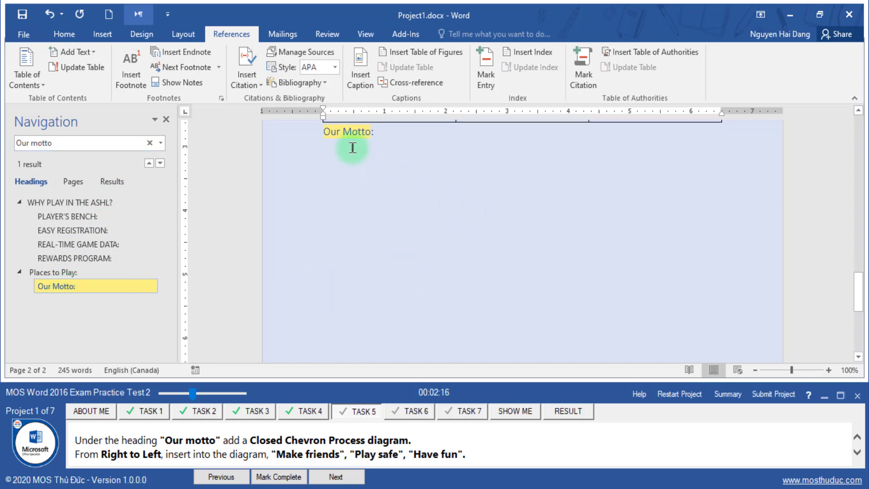
click(280, 432)
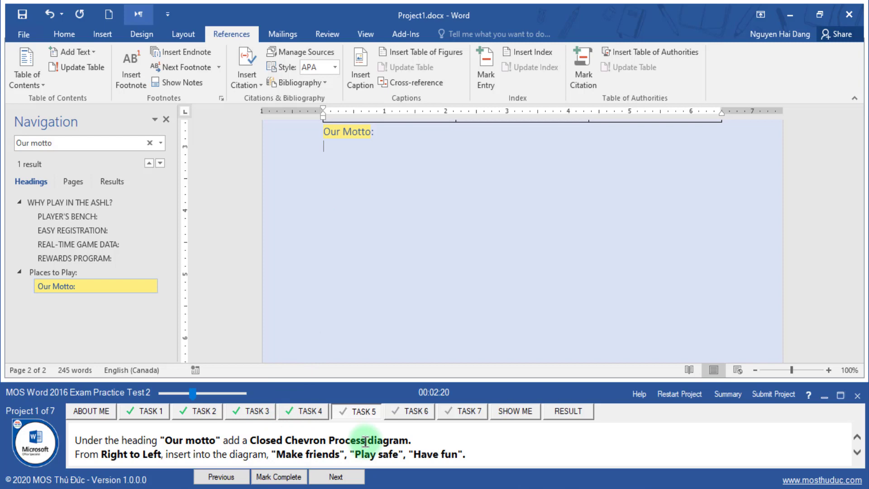
Step: Insert a Closed Chevron Process SmartArt from the Process category under Our Motto
click(104, 36)
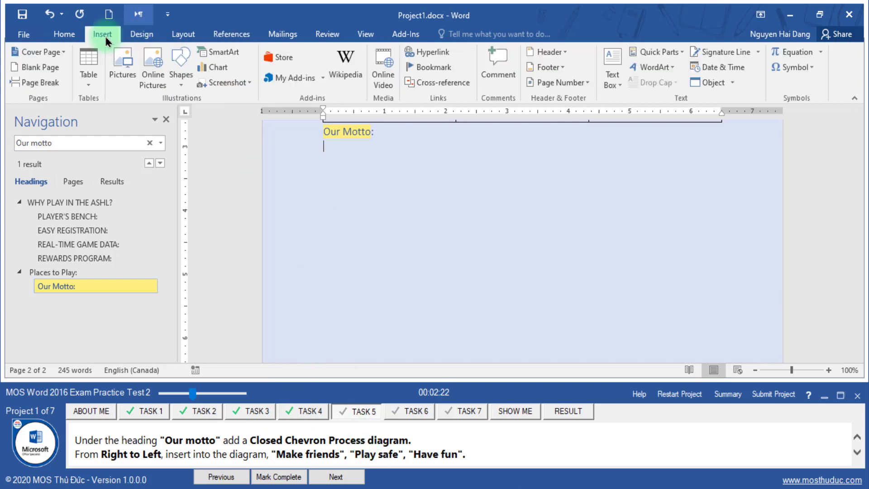
click(225, 53)
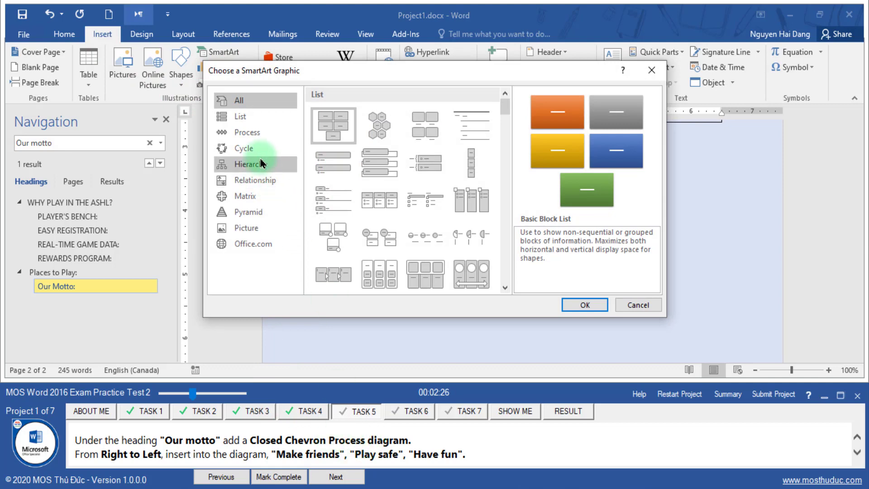
click(262, 133)
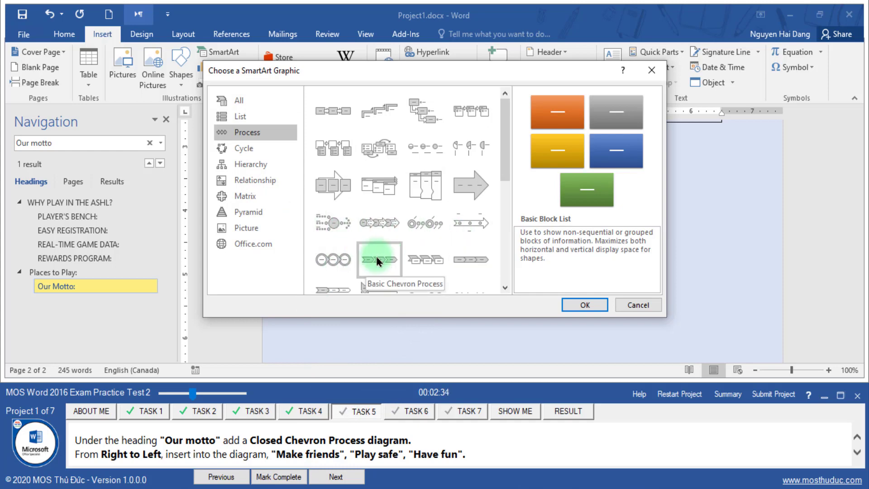
click(463, 257)
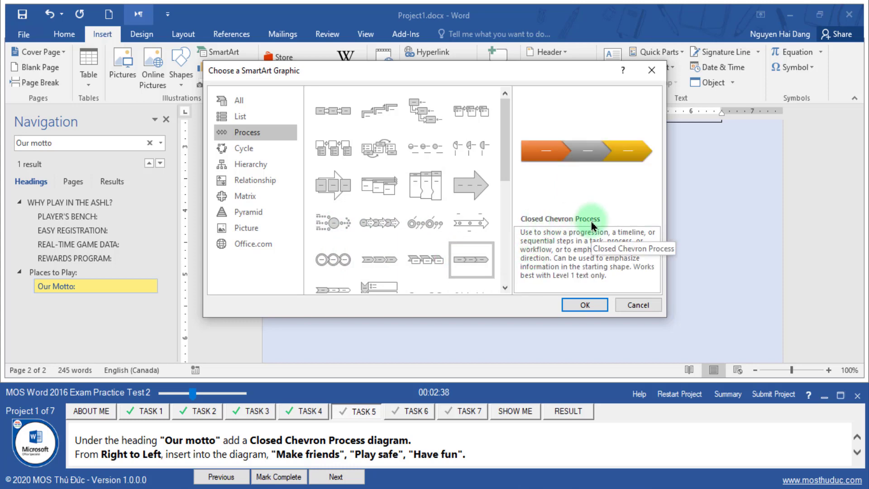
click(584, 306)
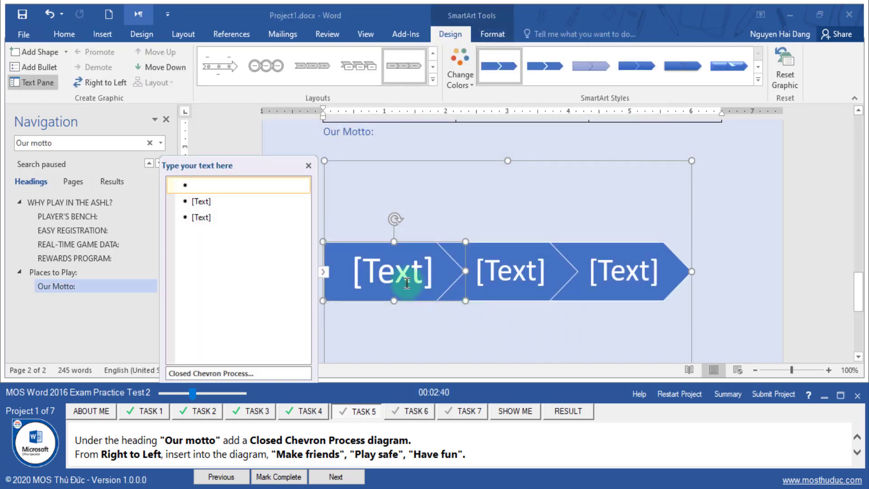
Step: Switch the chevron diagram's direction to Right to Left
drag(105, 452, 151, 453)
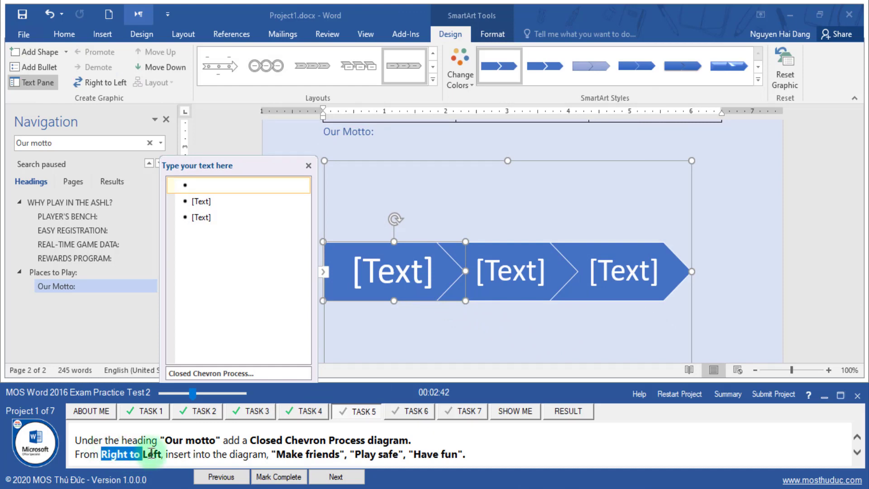
click(386, 169)
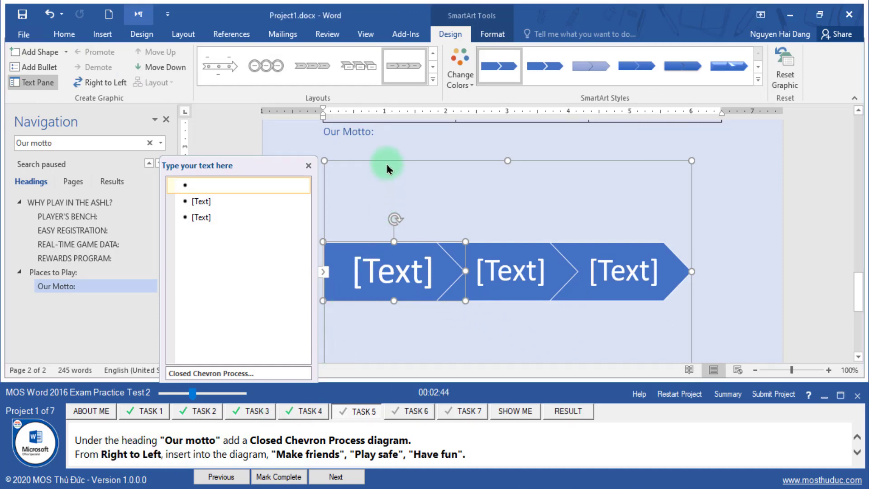
click(100, 82)
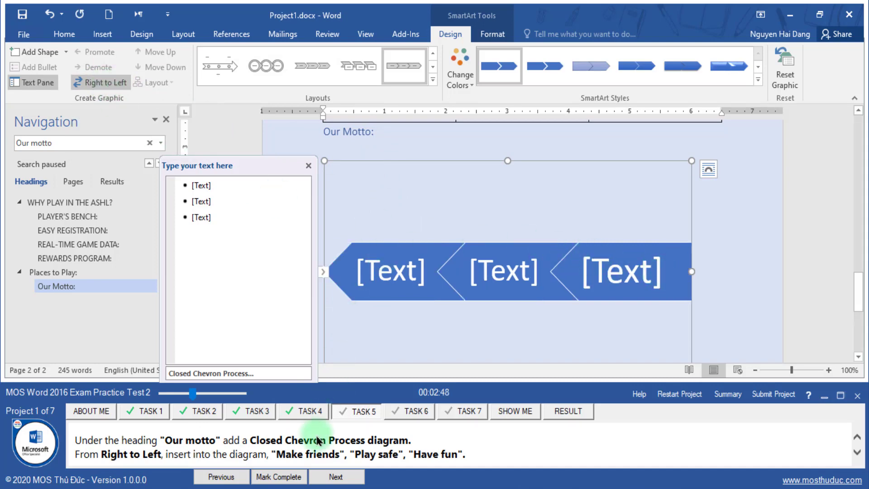
Step: Enter Make friends, Play safe and Have fun into the three chevrons and mark Task 5 complete
click(291, 453)
drag(279, 454, 326, 454)
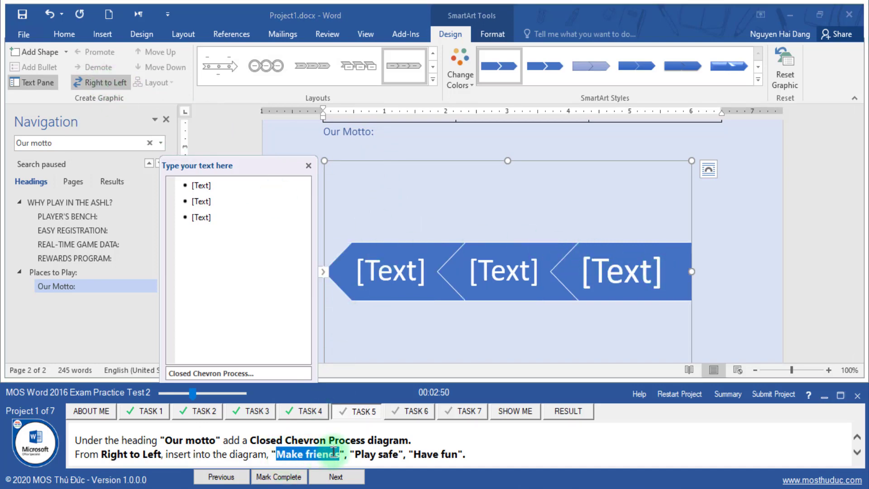
key(ctrl+c)
click(229, 186)
key(ctrl+v)
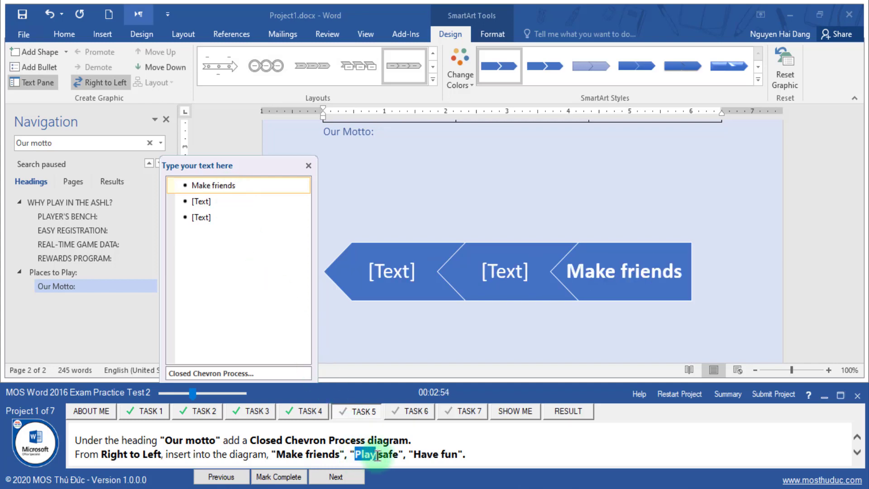
key(ctrl+c)
click(241, 204)
key(ctrl+v)
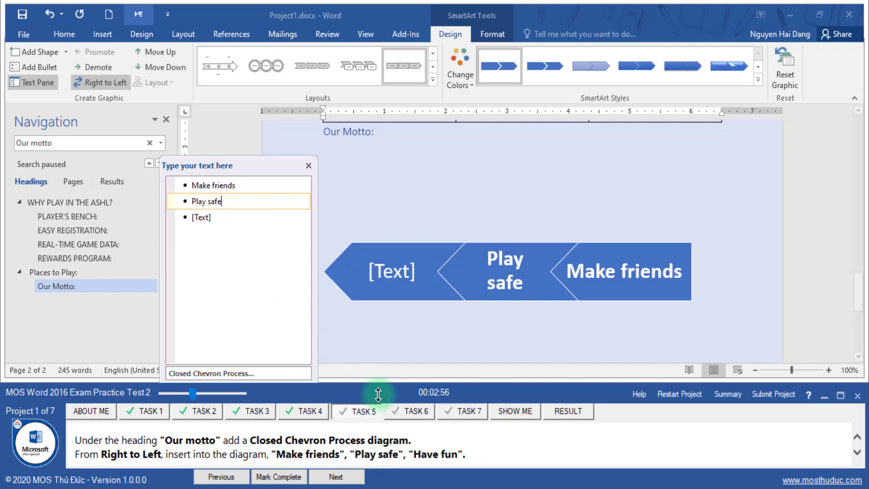
drag(416, 454, 458, 455)
key(ctrl+c)
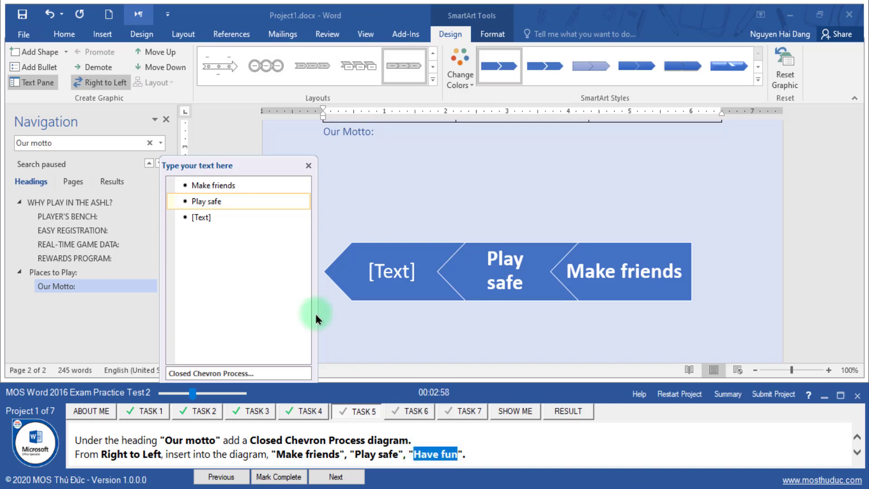
click(202, 217)
key(ctrl+v)
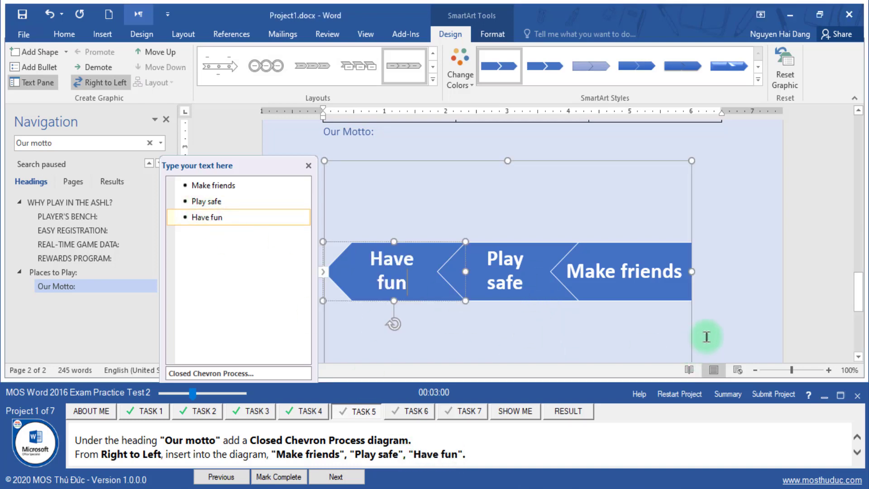
click(278, 476)
click(336, 478)
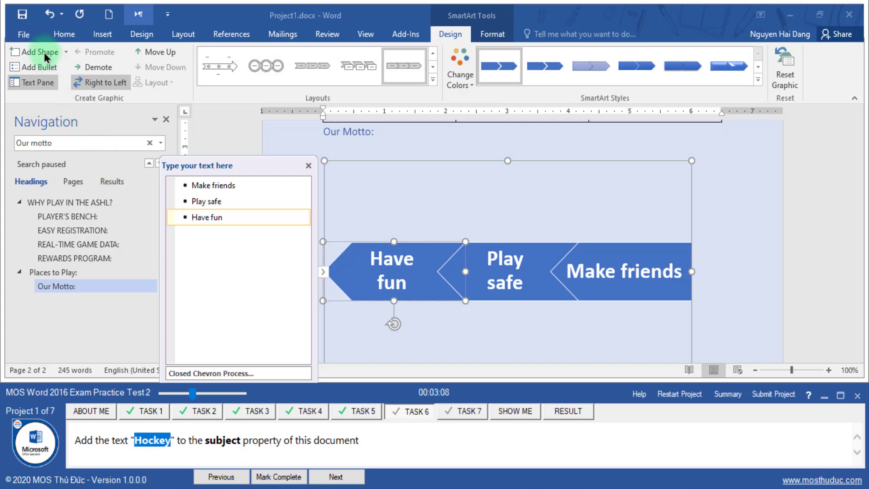
Step: Set the document's Subject property to Hockey in File Info, then mark Task 6 complete
click(24, 36)
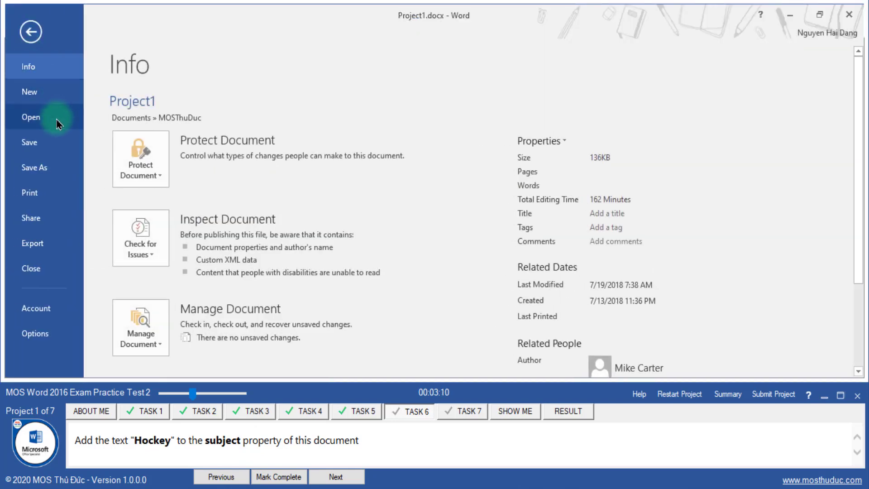
scroll(384, 311, down, 3)
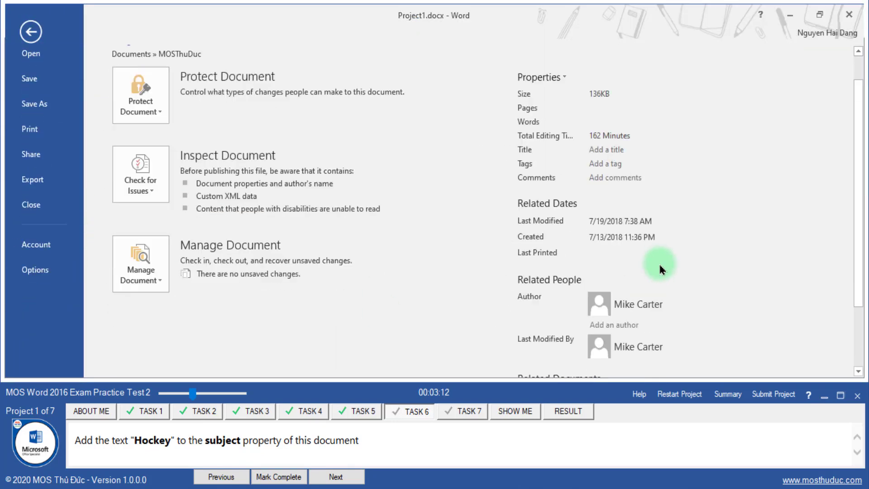
scroll(580, 349, down, 3)
click(579, 358)
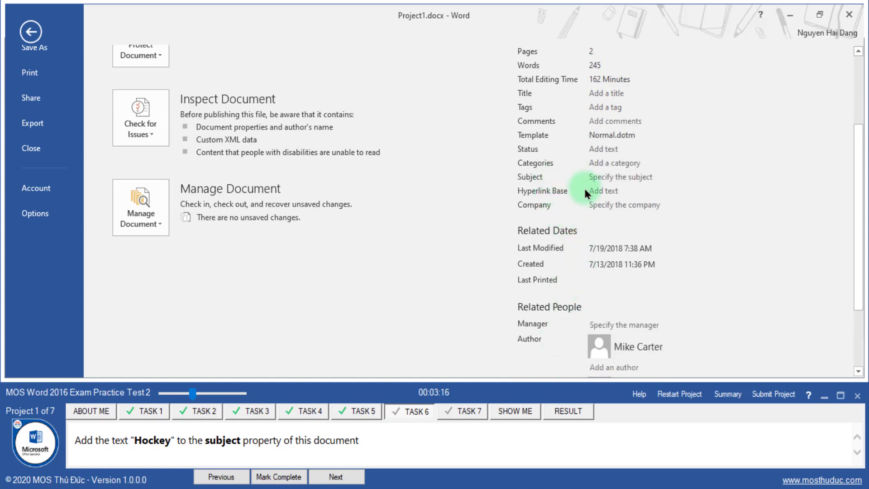
scroll(585, 192, up, 2)
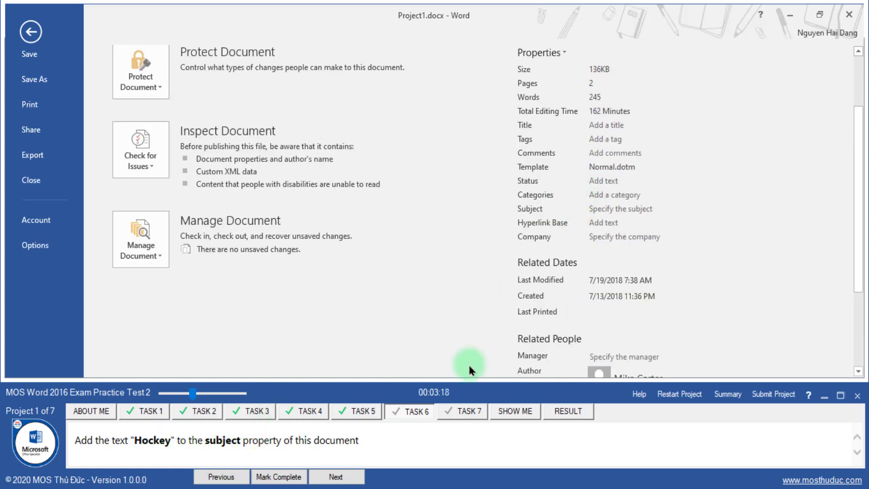
click(620, 208)
text(Hockey)
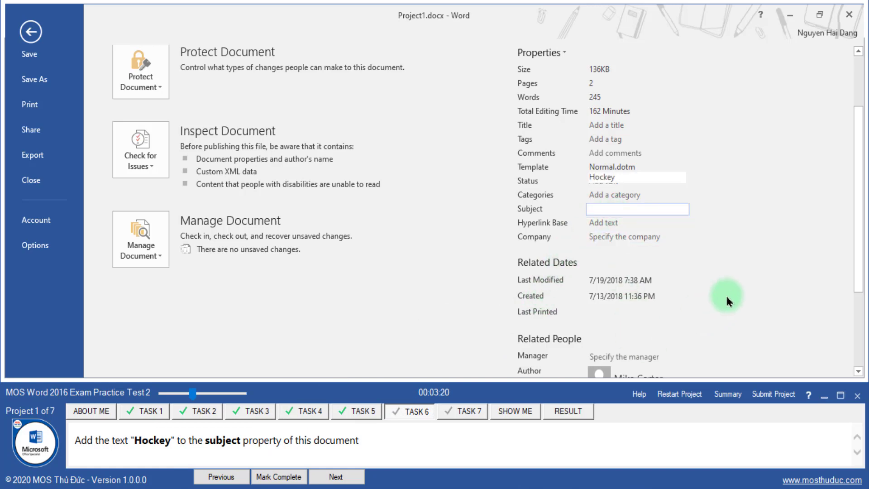
scroll(726, 300, down, 5)
scroll(607, 351, down, 2)
click(31, 32)
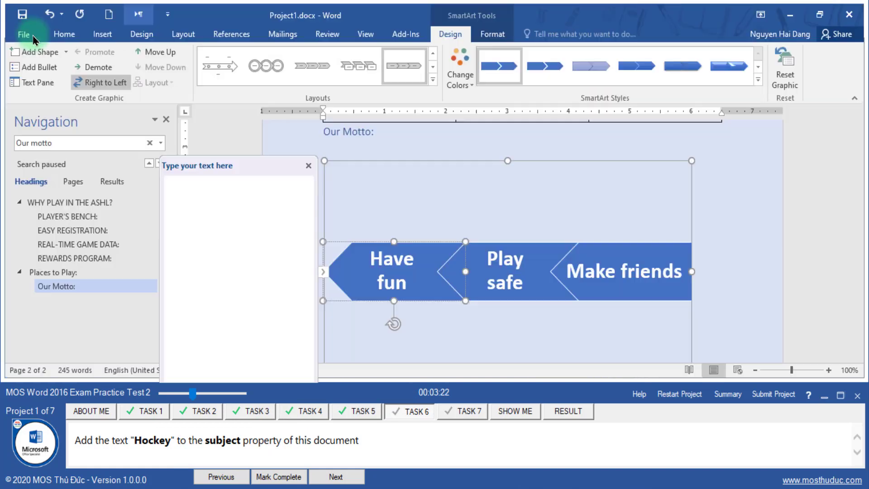
click(297, 477)
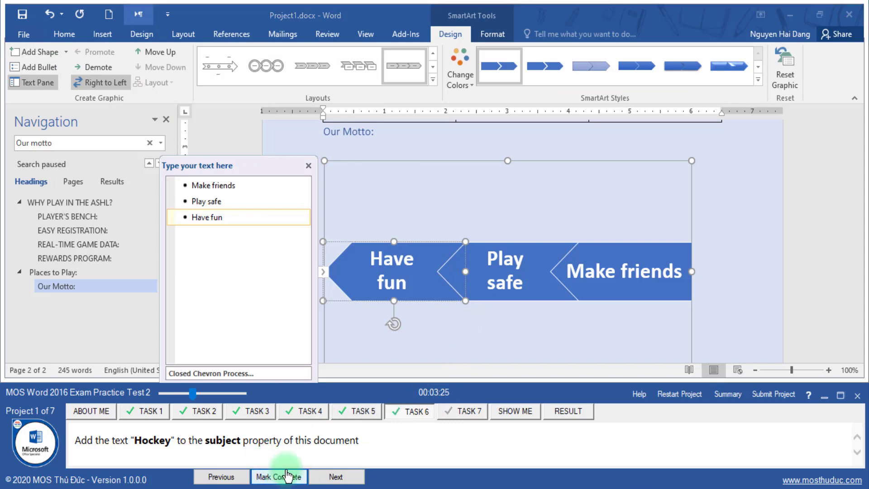
Step: Enable always showing Tab characters in Word Options Display and mark Task 7 complete
click(335, 477)
drag(127, 439, 167, 436)
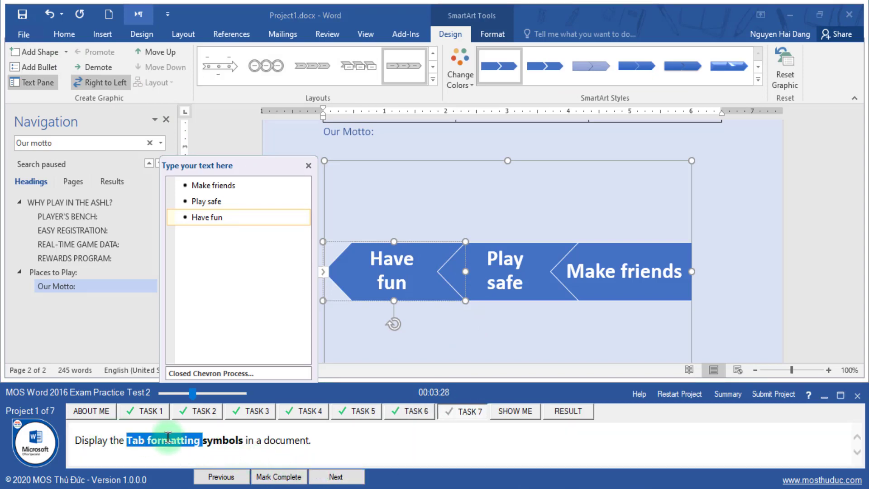
click(24, 36)
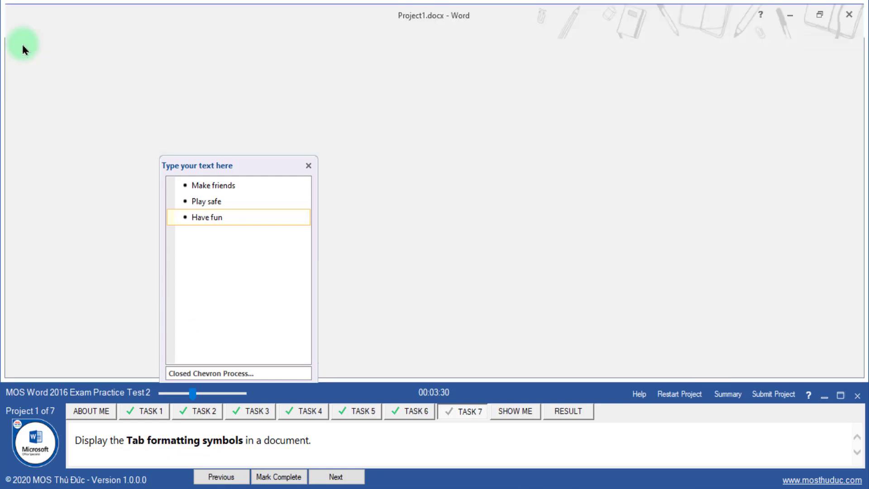
click(47, 344)
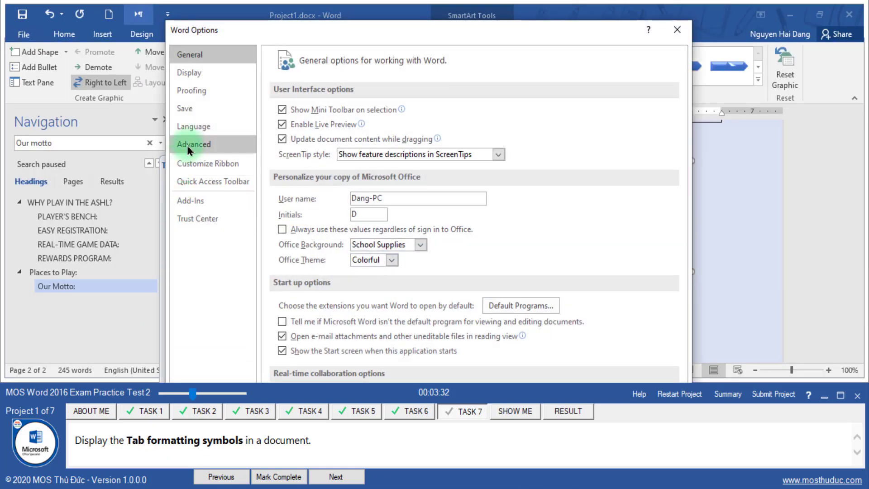
click(208, 74)
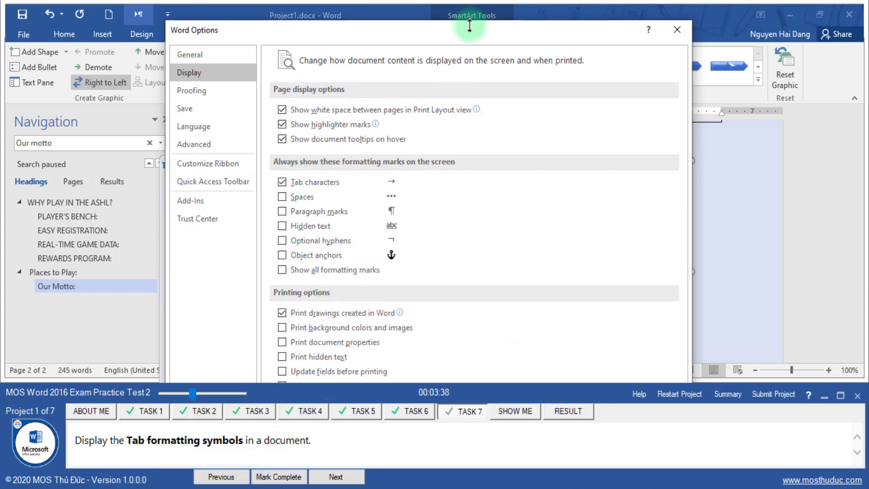
mouse_move(468, 25)
mouse_down()
mouse_move(471, 159)
mouse_move(446, 29)
mouse_up()
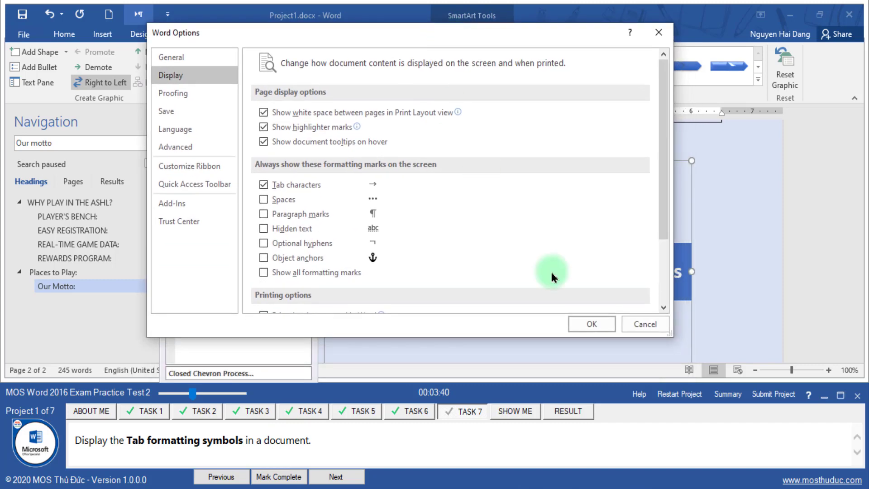
click(569, 334)
click(295, 475)
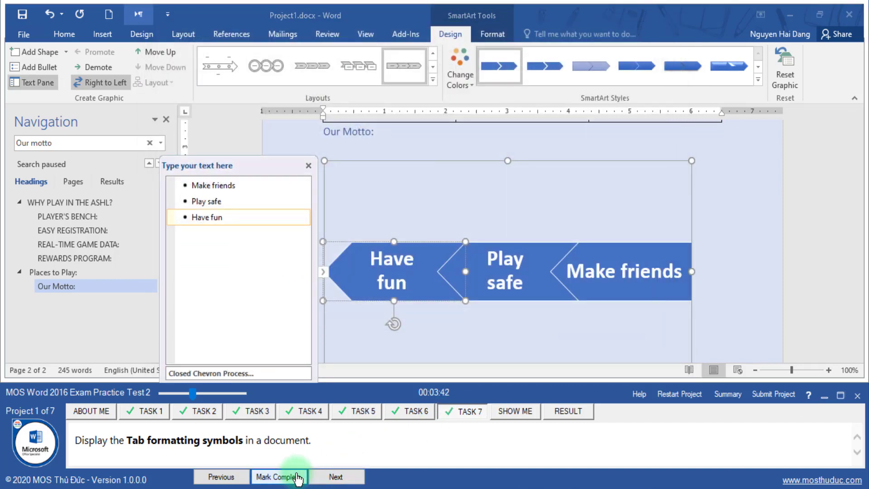
Step: Submit Project 1, answer the save prompt, and view Project 2's Task 1 instructions
click(768, 397)
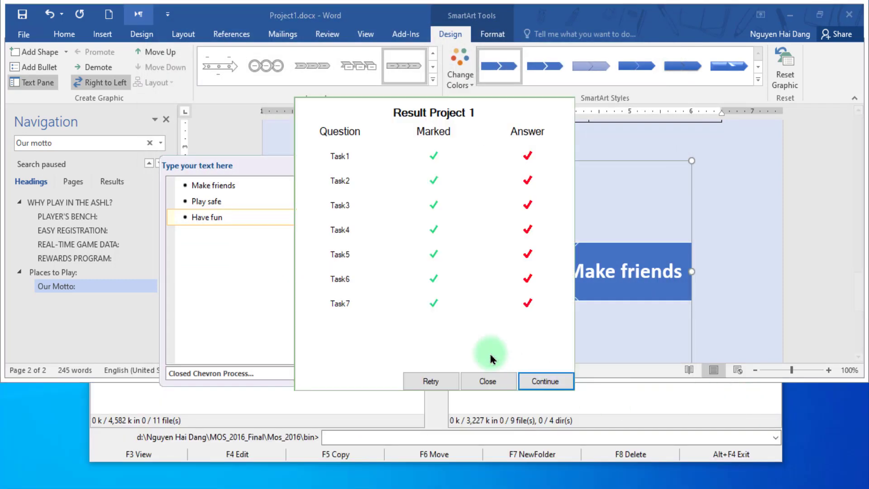
click(493, 381)
click(381, 276)
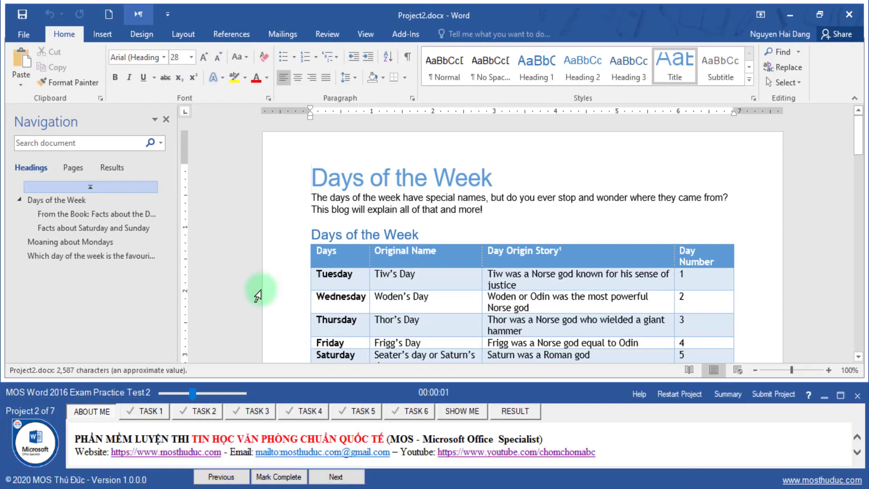
click(149, 413)
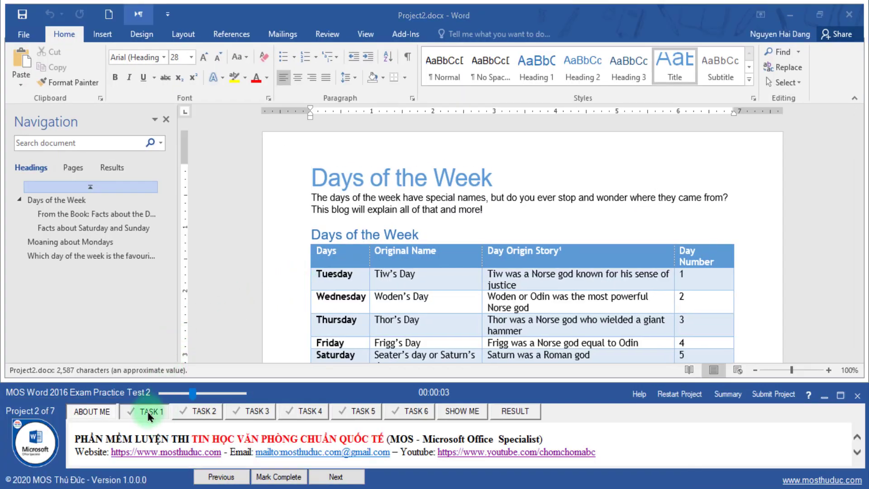
drag(108, 439, 144, 439)
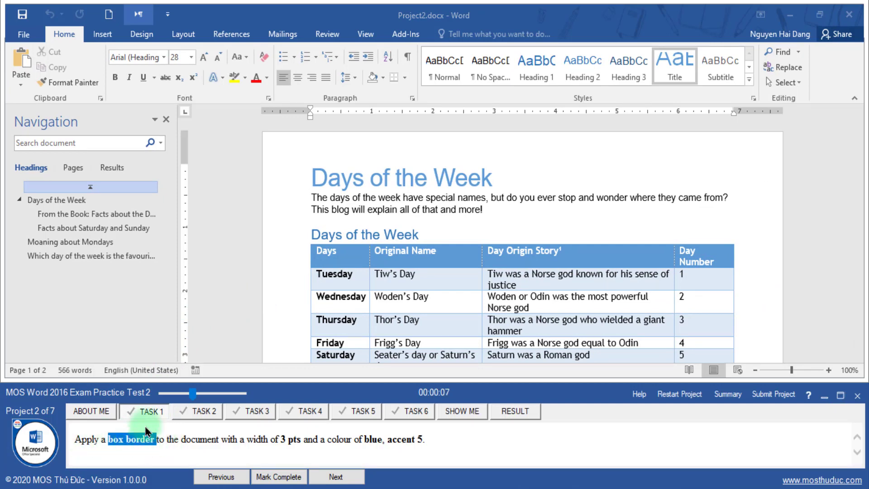
Step: Add a Box page border, 3 pt wide, Blue Accent 5, applied to the whole document
click(141, 34)
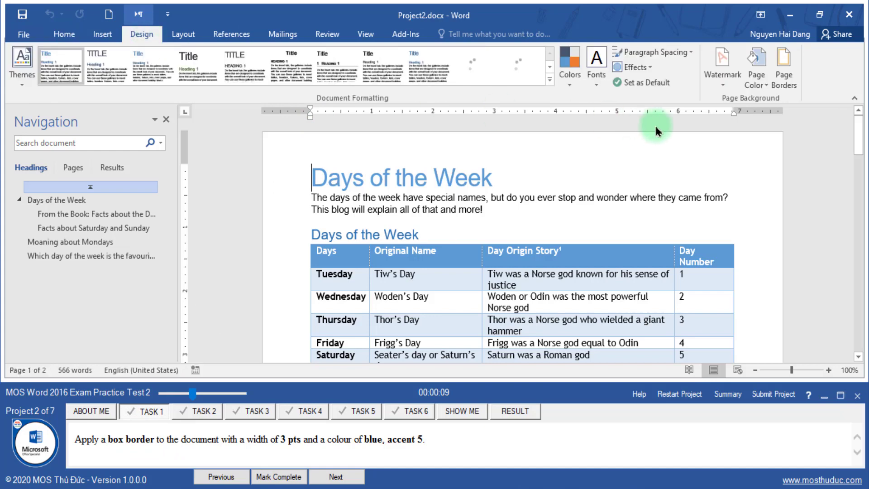
click(784, 68)
click(287, 144)
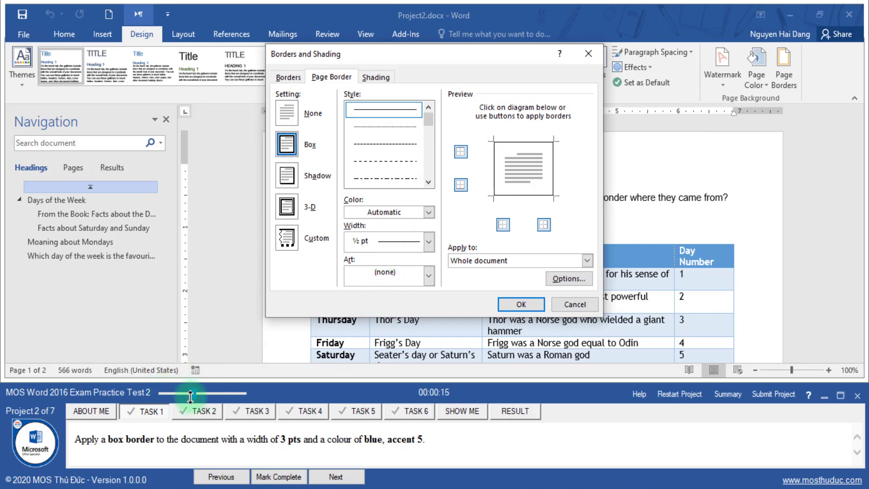
drag(198, 393, 213, 394)
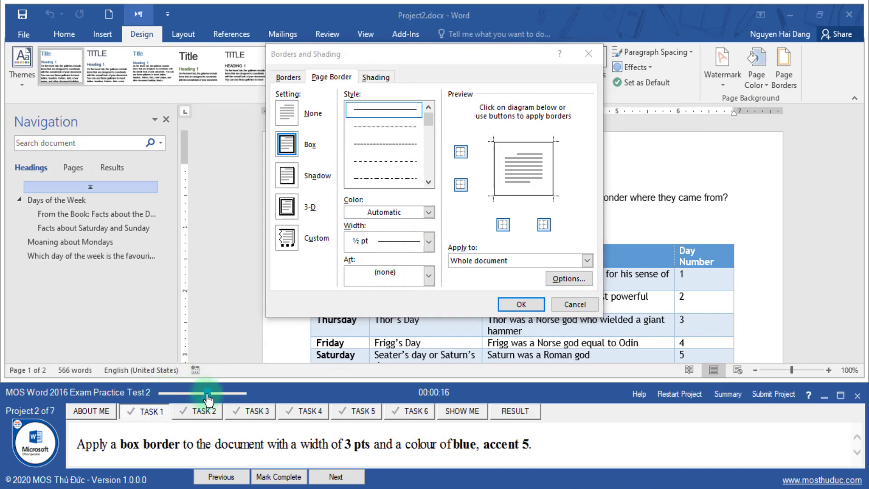
click(428, 241)
click(387, 363)
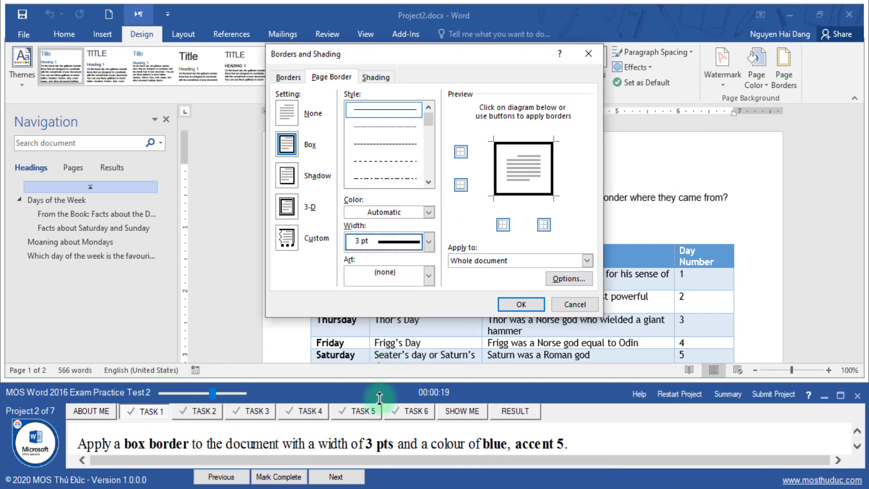
click(428, 212)
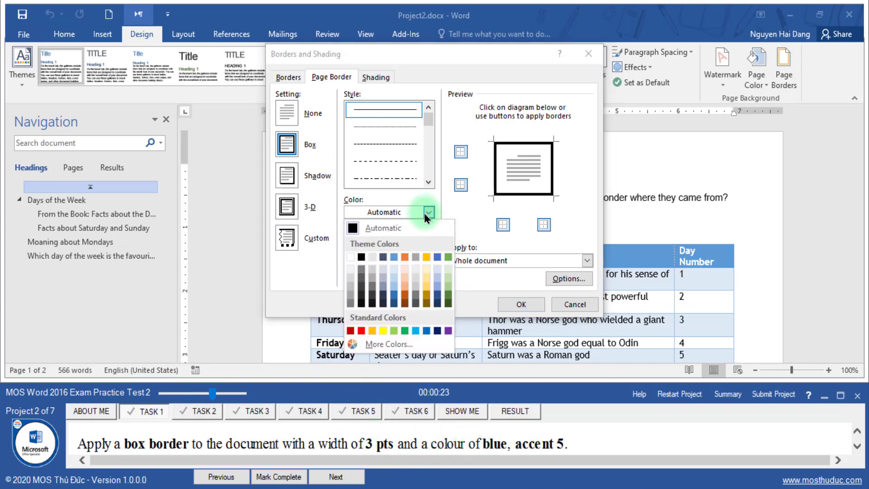
click(437, 258)
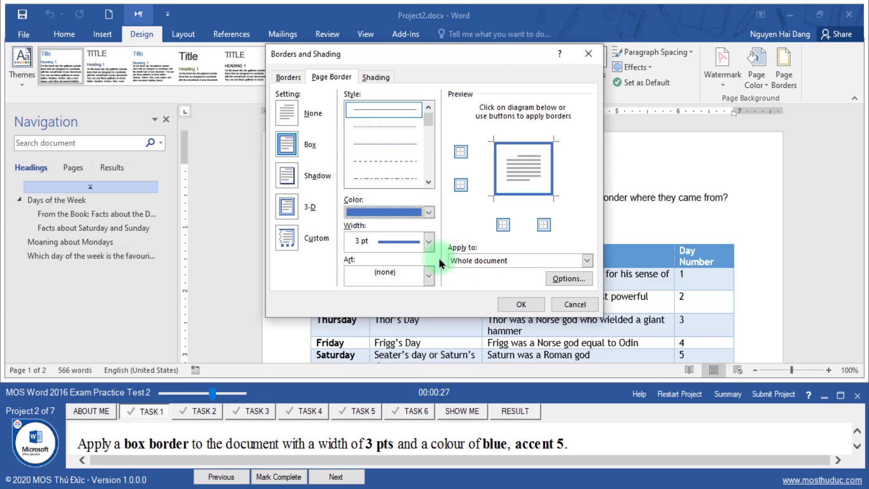
drag(244, 450, 290, 448)
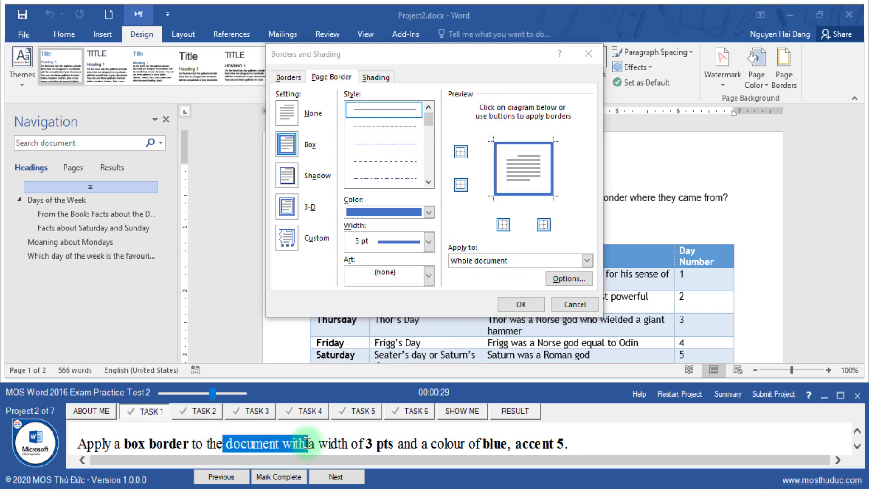
click(545, 262)
click(545, 268)
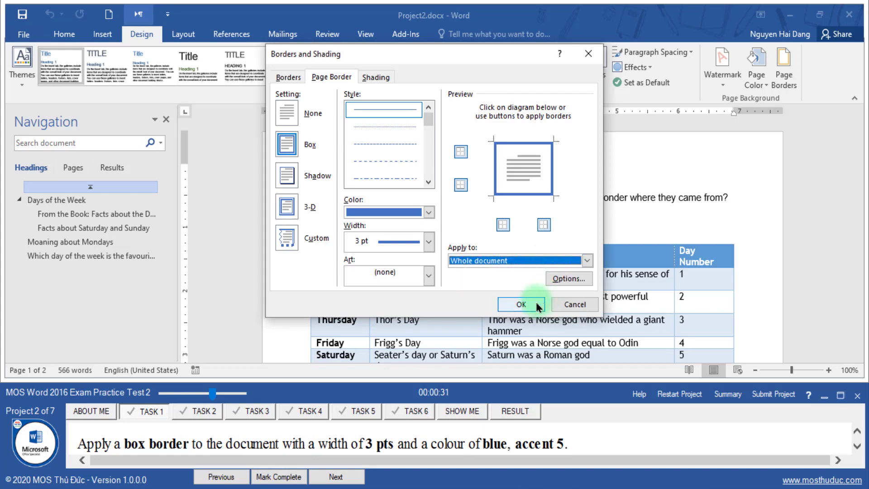
click(521, 304)
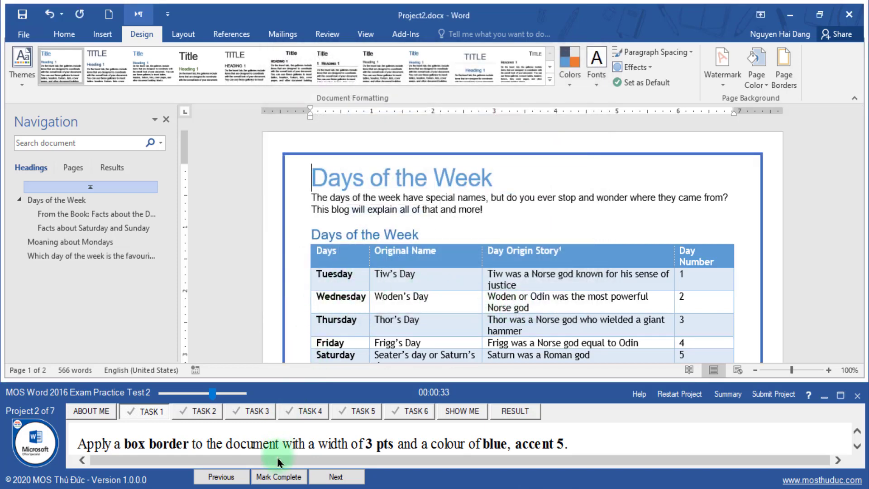
Step: Mark task 1 complete and bring up task 2's instructions
click(274, 473)
click(333, 477)
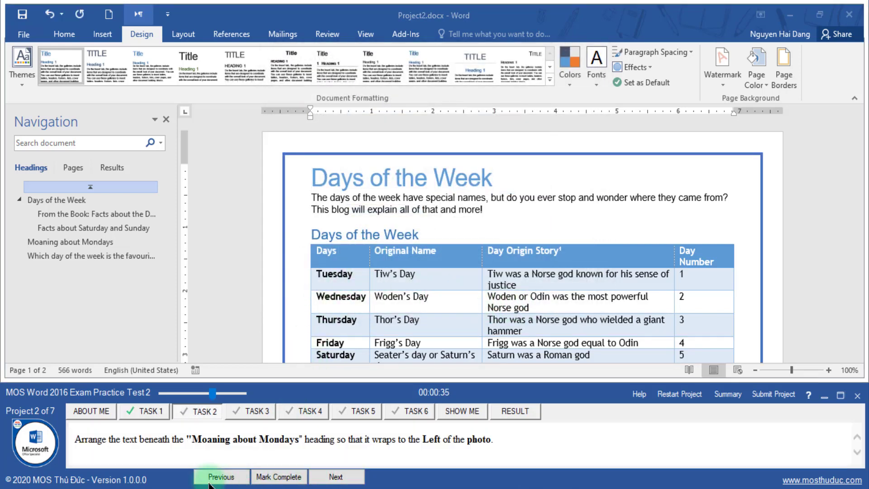
click(113, 439)
drag(217, 399, 223, 400)
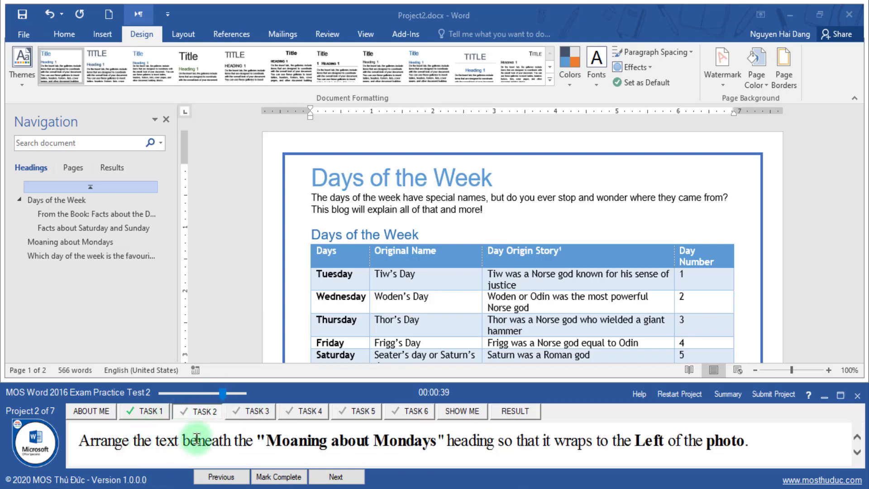
drag(190, 440, 406, 446)
key(ctrl+c)
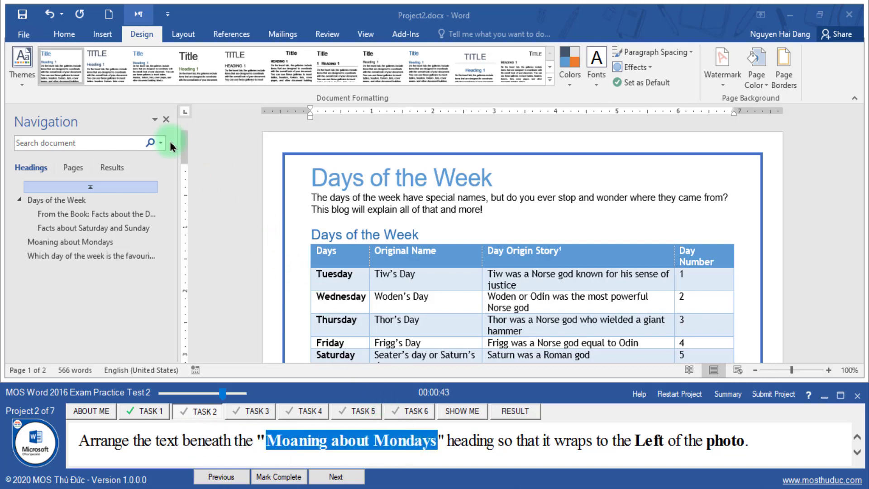
Step: Jump to the Moaning about Mondays heading and wrap text around the photo beneath it
click(108, 142)
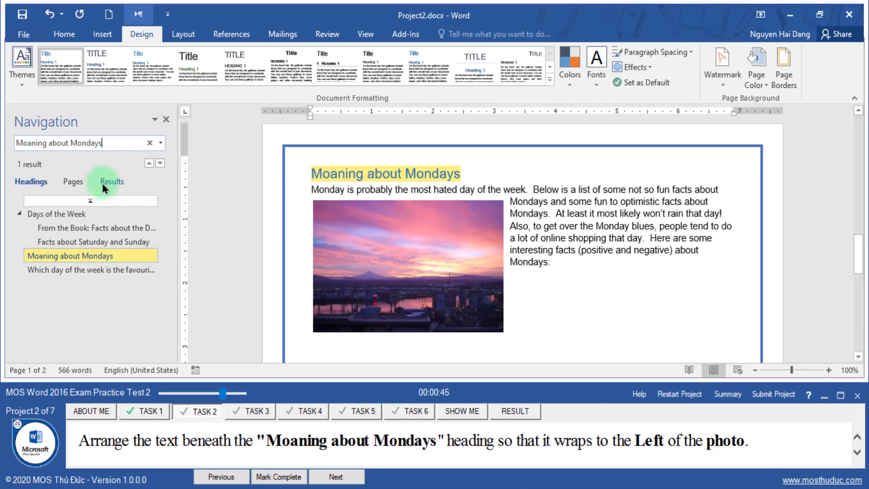
click(81, 202)
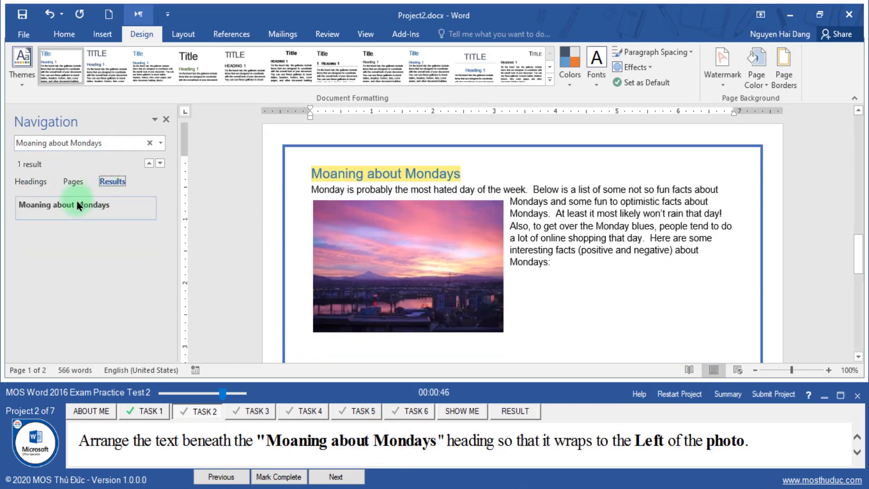
click(313, 189)
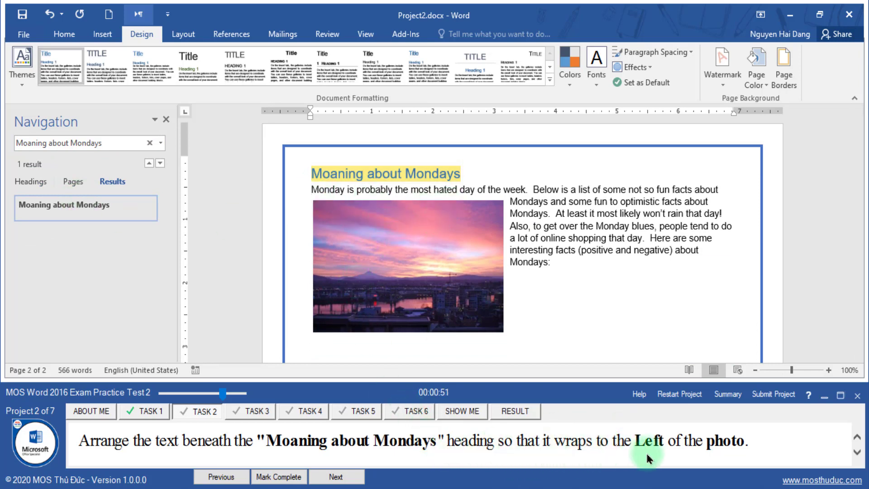
click(441, 252)
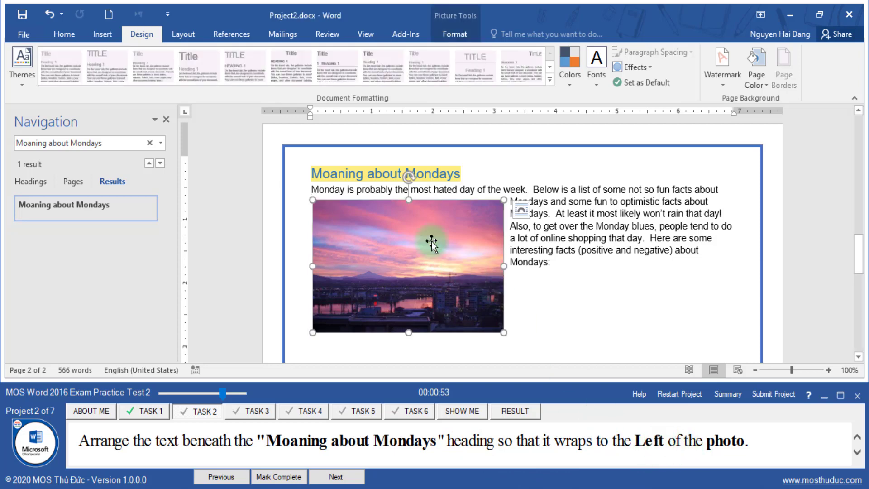
click(520, 210)
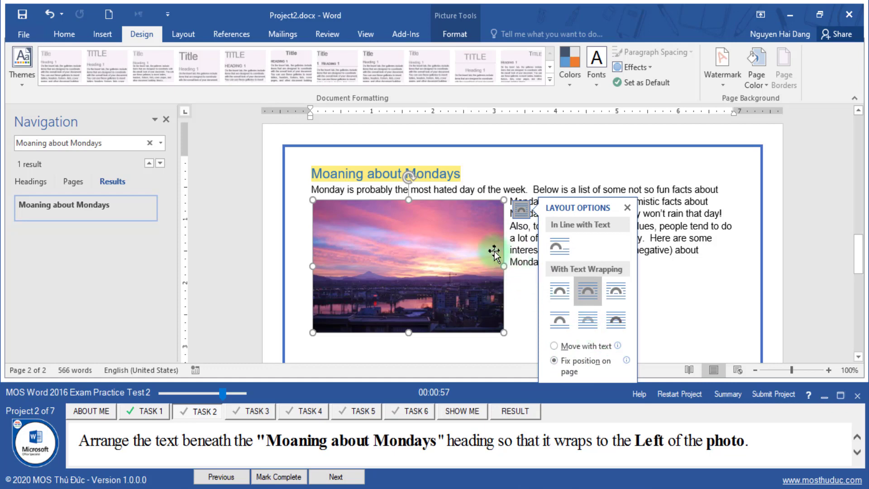
click(770, 256)
Step: Set the photo's wrapping to Tight, Left only, then mark task 2 complete and advance
scroll(559, 244, down, 3)
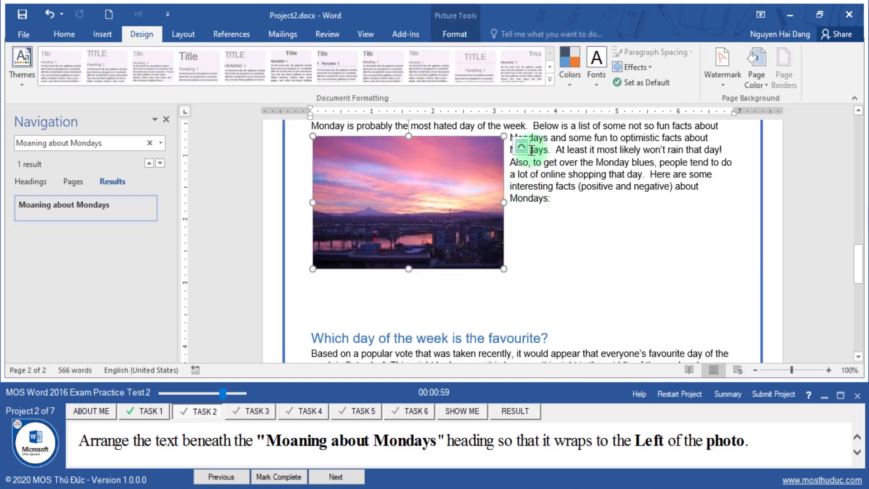
click(521, 146)
click(605, 330)
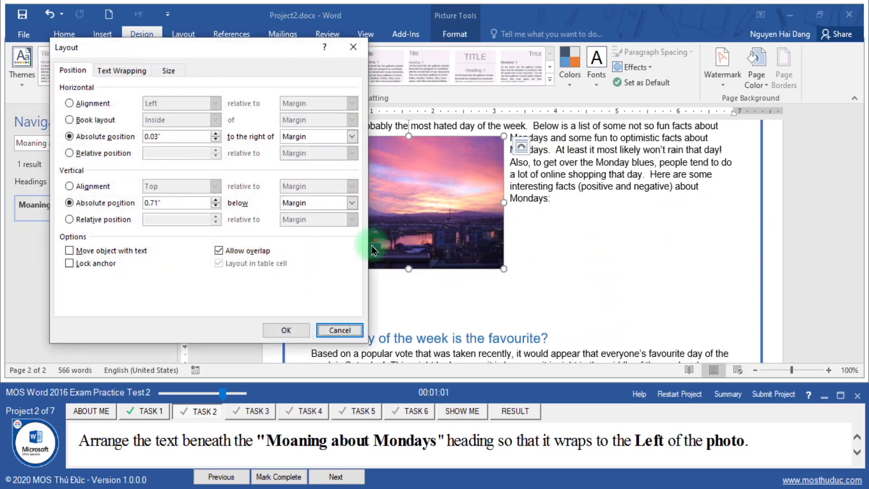
click(121, 71)
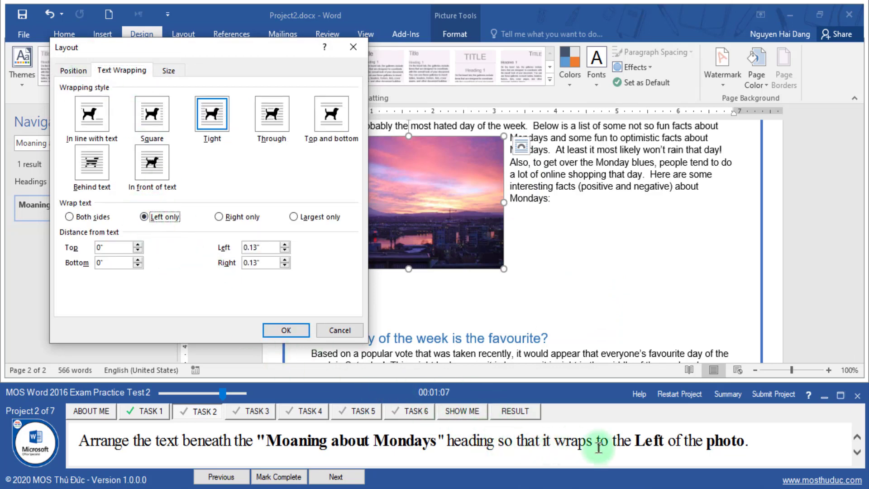
click(288, 332)
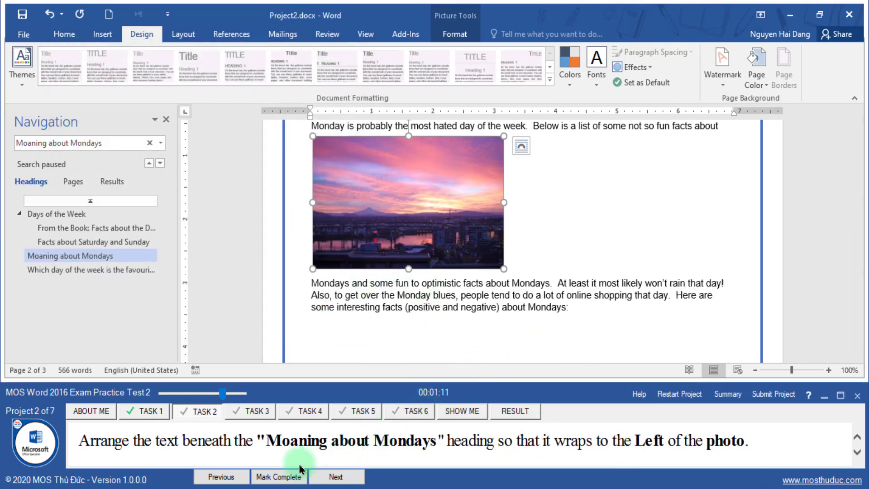
click(278, 476)
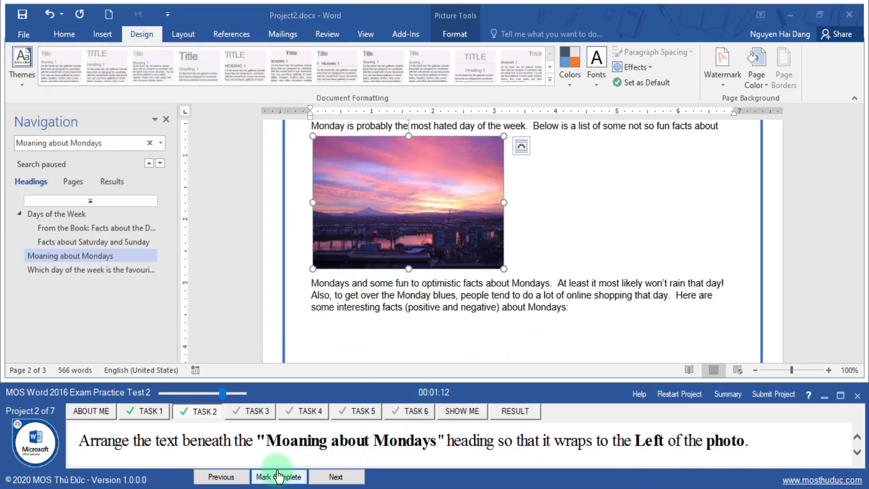
click(334, 476)
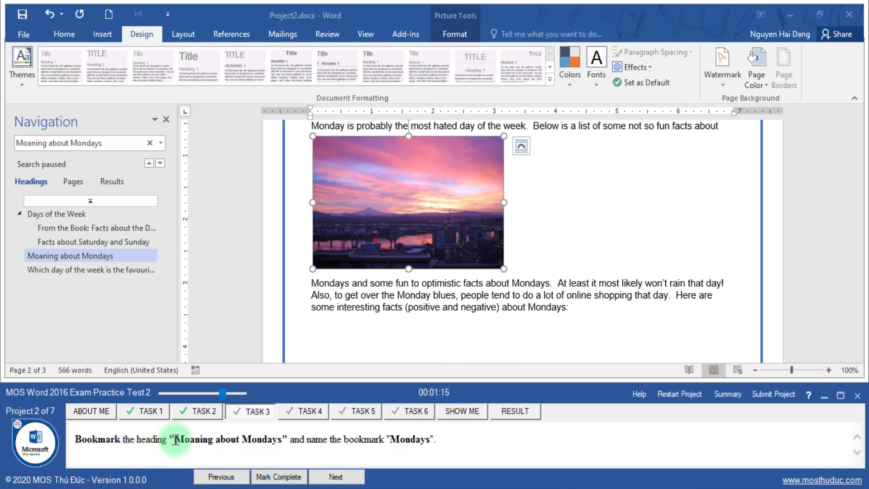
Step: Search for the Moaning about Mondays heading and select it
drag(178, 437, 243, 437)
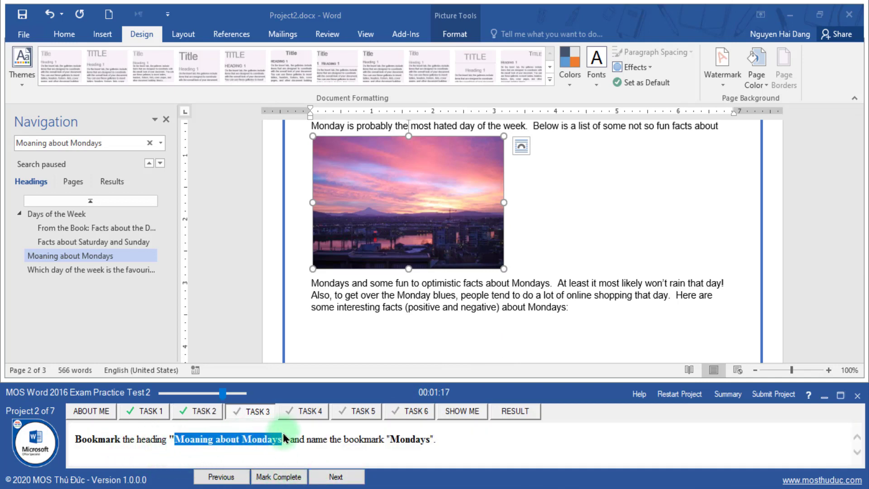
click(151, 143)
key(ctrl+v)
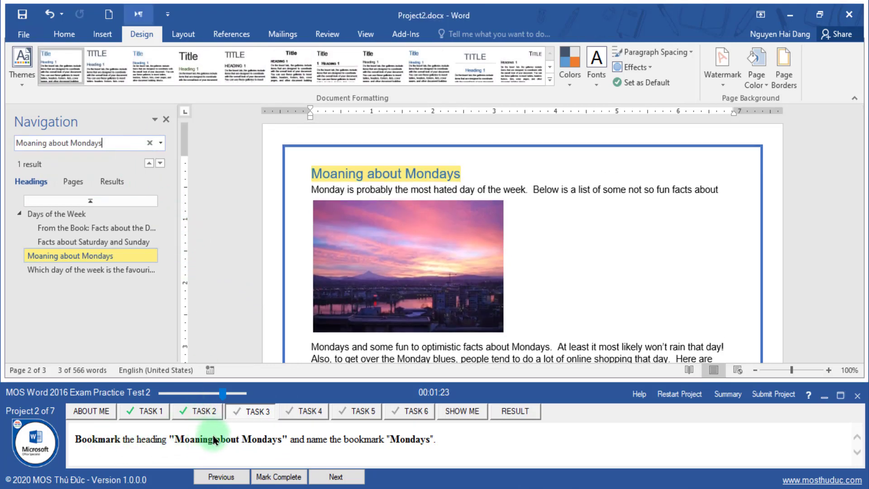
click(120, 181)
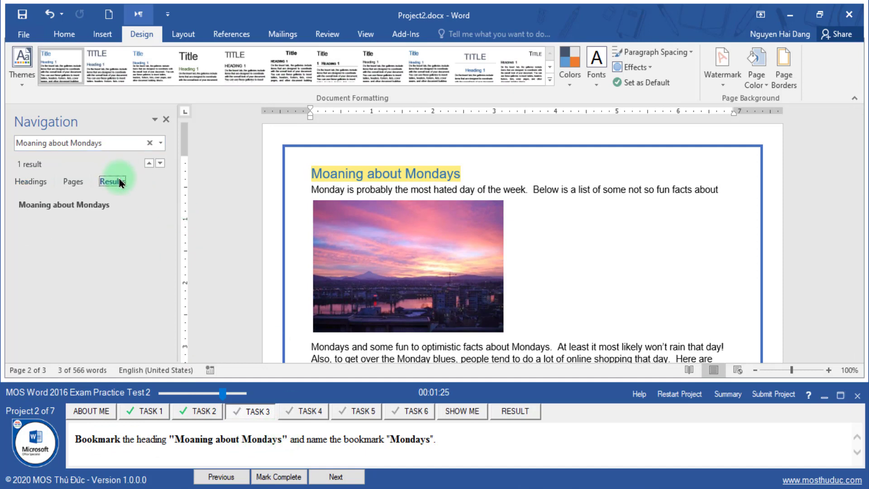
click(95, 207)
Step: Add a bookmark named Mondays on the heading and mark task 3 complete
click(407, 437)
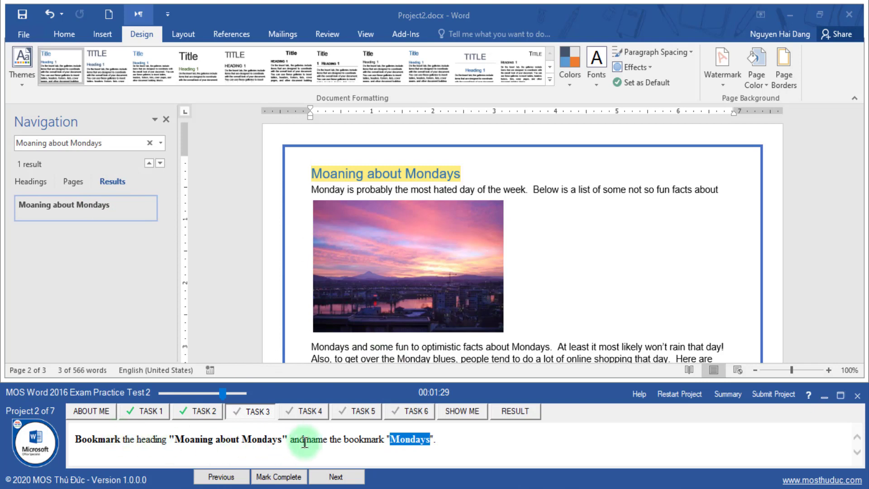
click(102, 34)
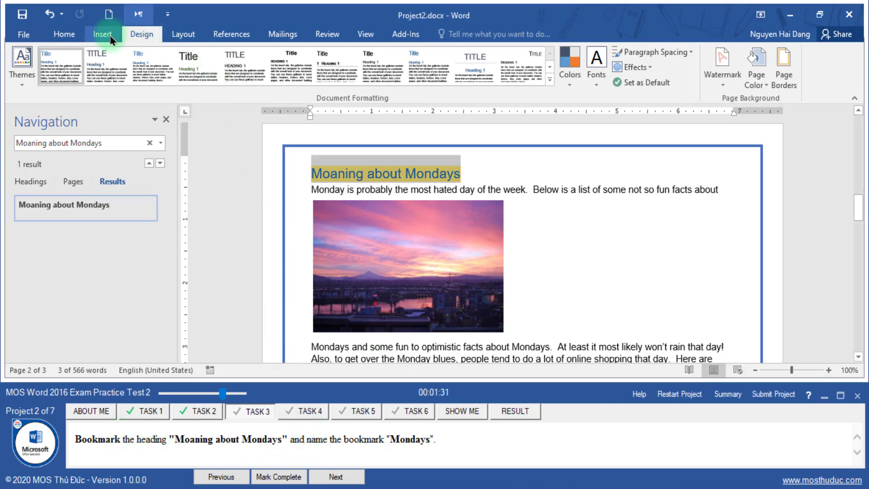
click(427, 67)
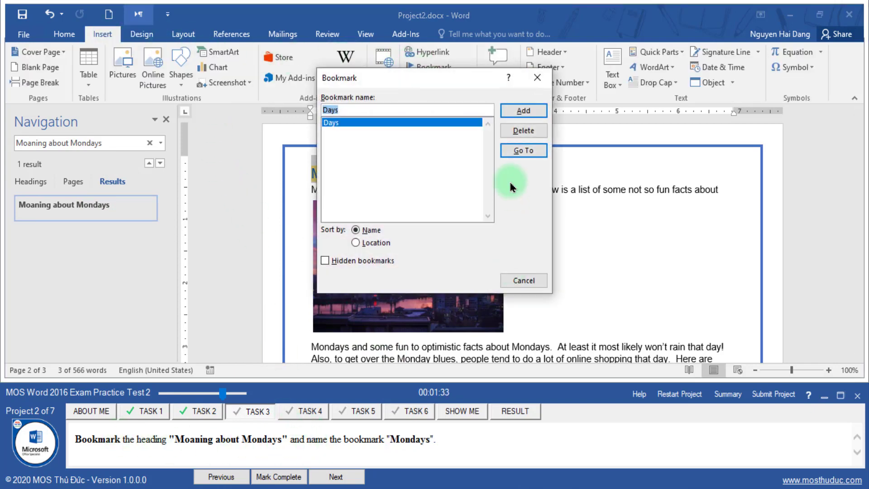
text(Mondays)
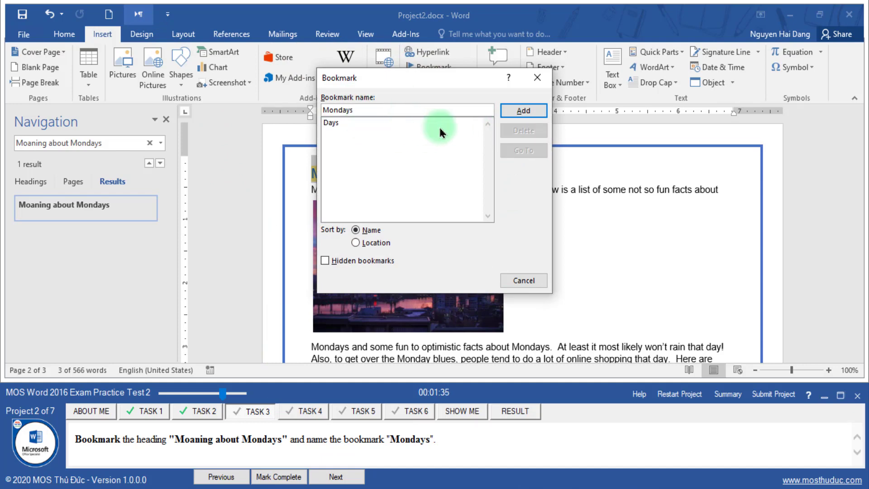
click(511, 113)
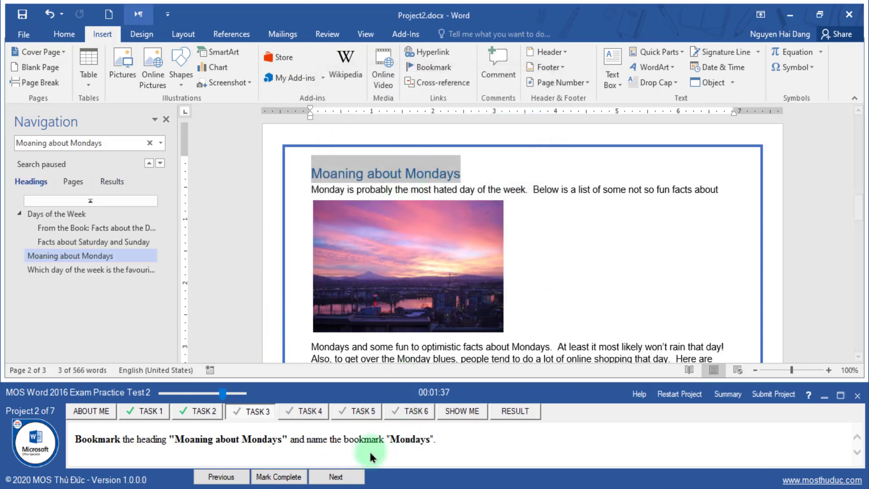
click(299, 478)
Step: Move to task 4 and copy the web address from its instructions
click(330, 479)
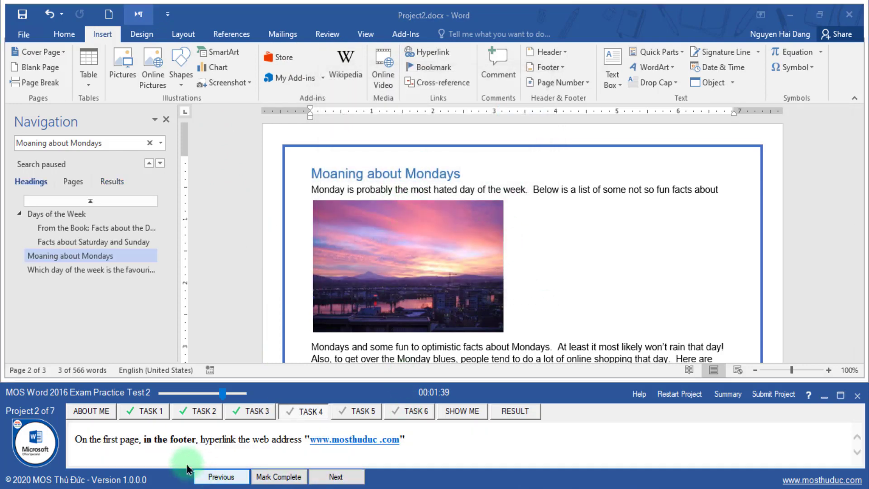
drag(225, 398, 232, 394)
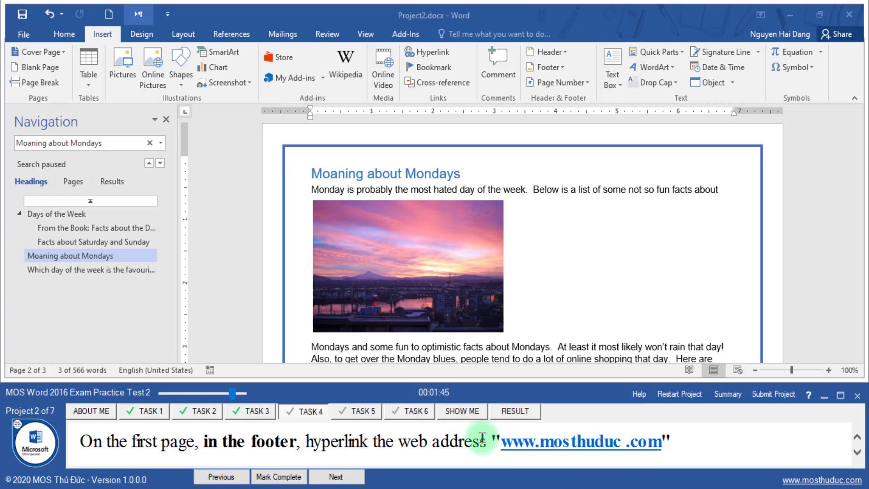
drag(483, 437, 667, 435)
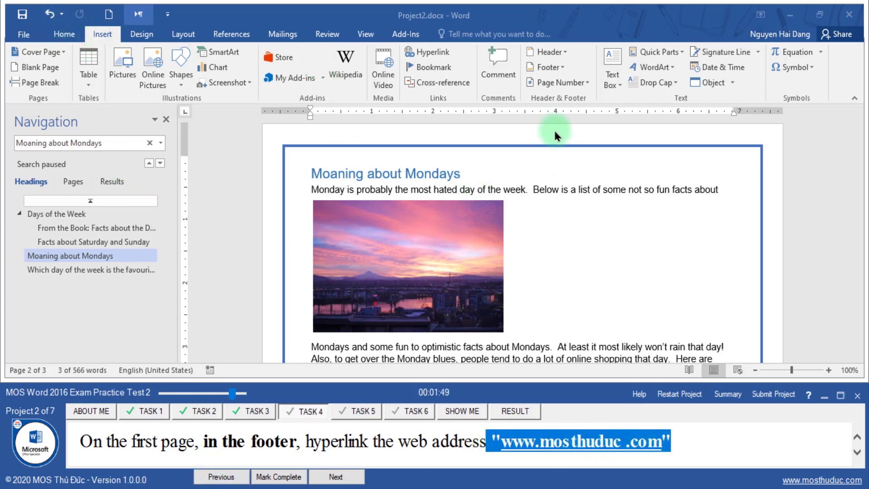
click(566, 70)
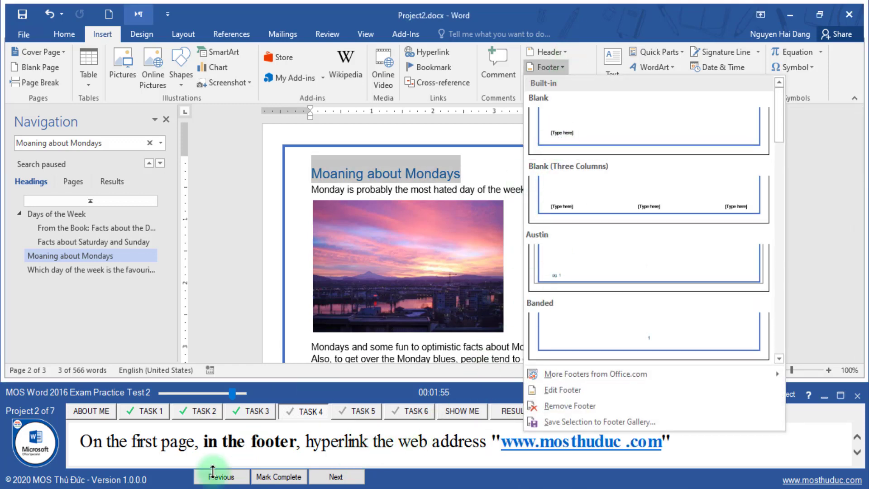
click(162, 447)
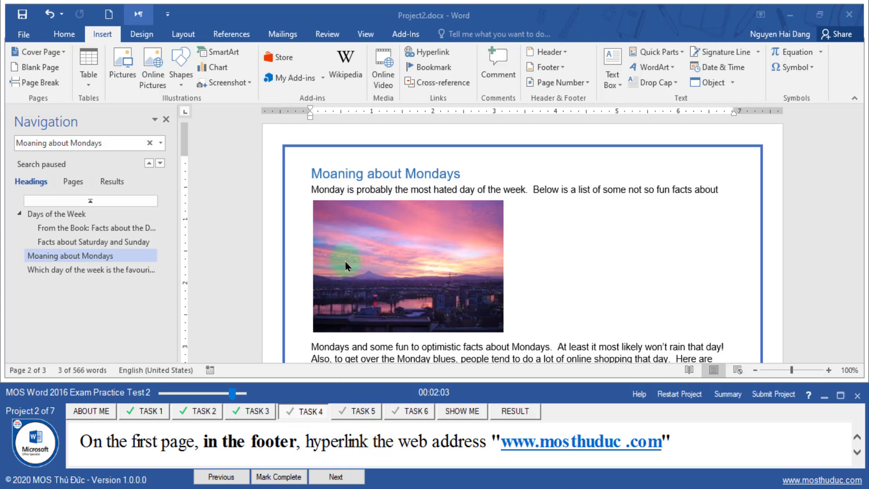
click(547, 67)
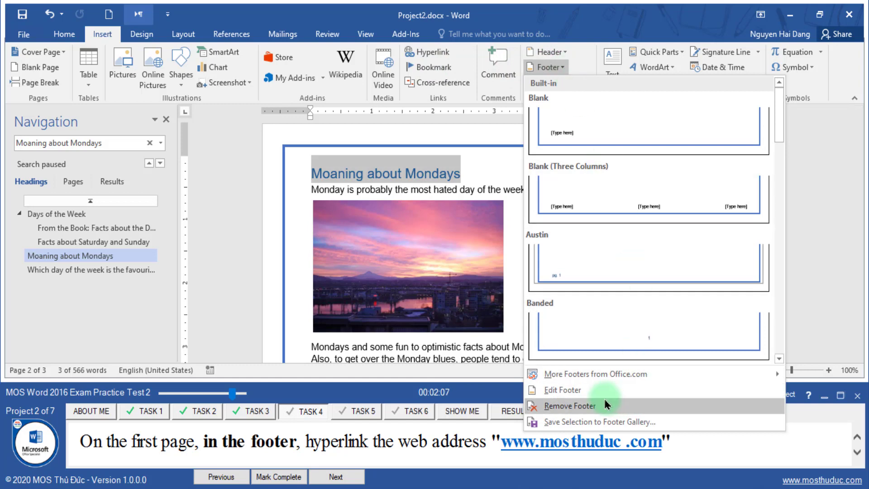
click(570, 390)
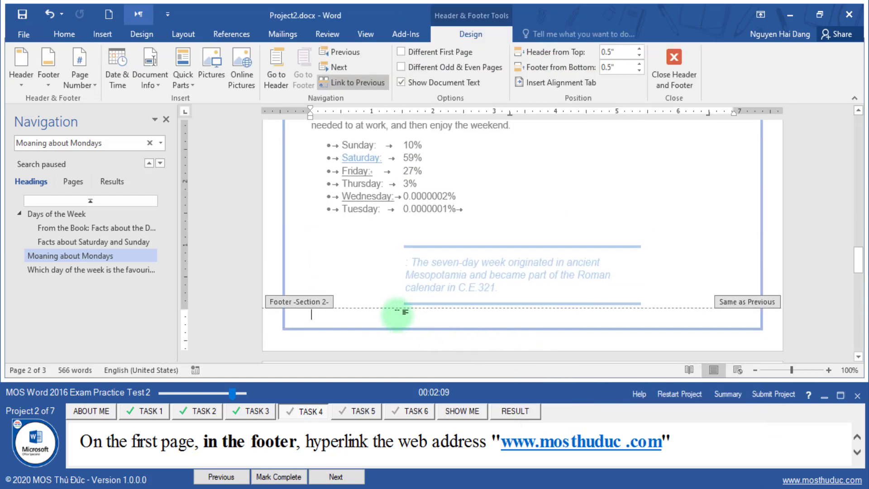
right_click(402, 312)
click(461, 188)
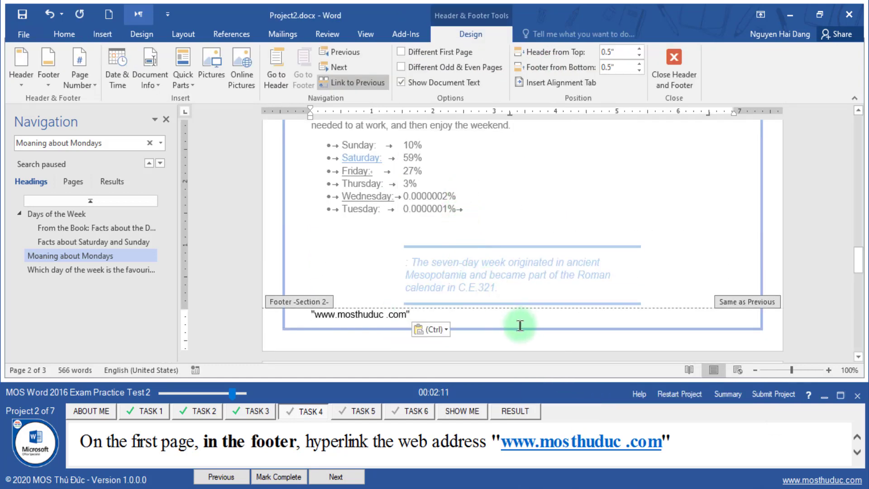
key(BackSpace)
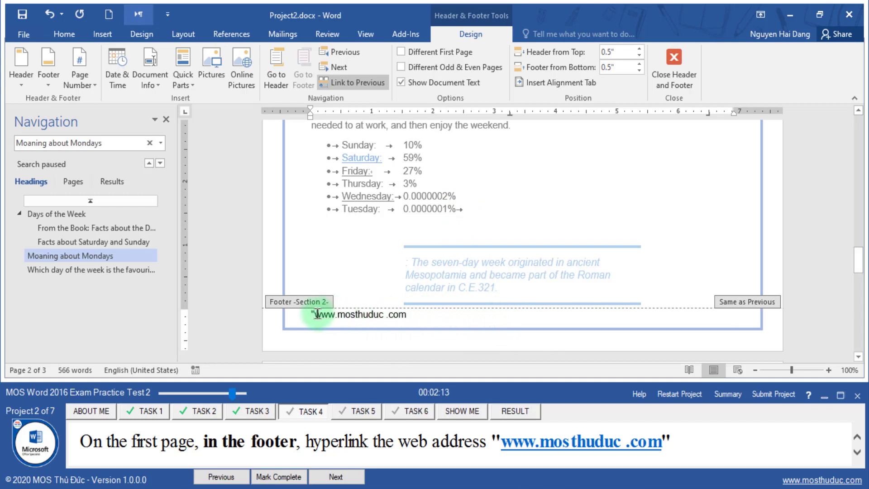
key(Home)
key(Delete)
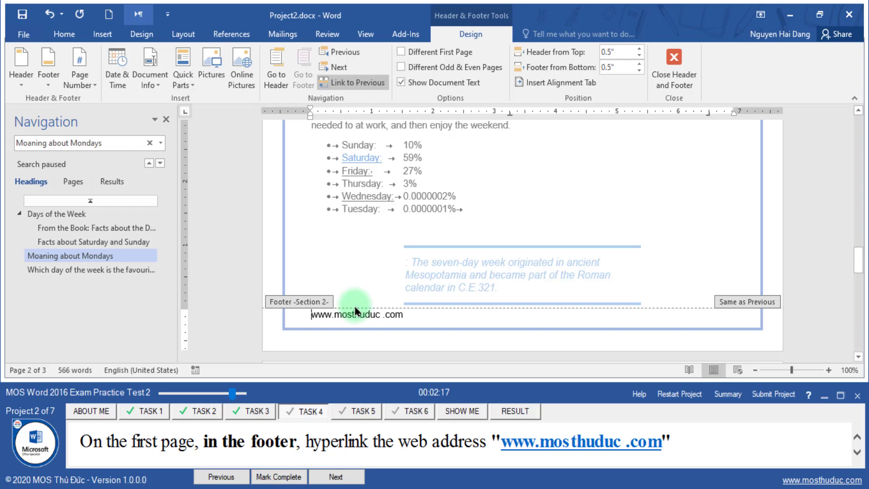
click(670, 86)
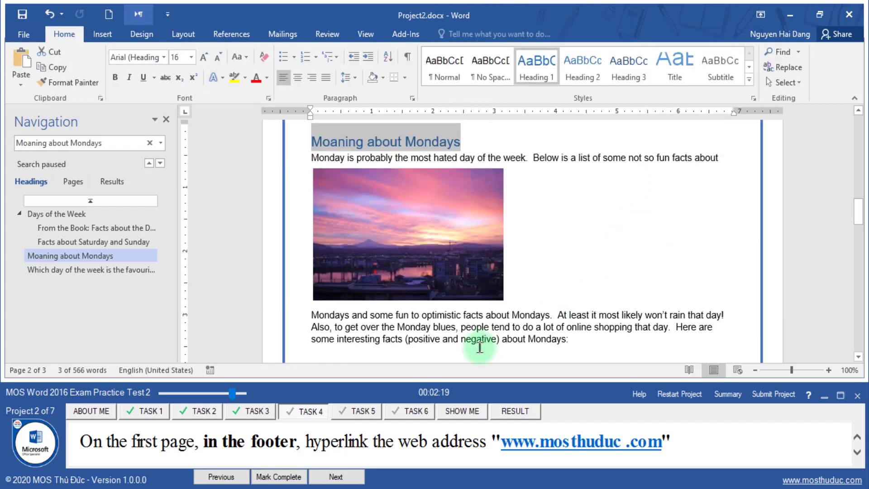
click(277, 476)
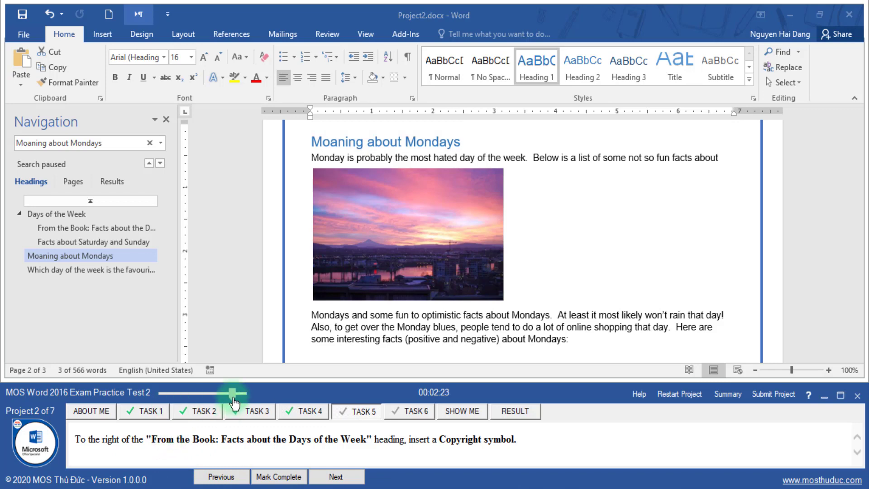
Step: Find the From the Book heading and place the cursor right after 'Week'
drag(234, 402, 219, 401)
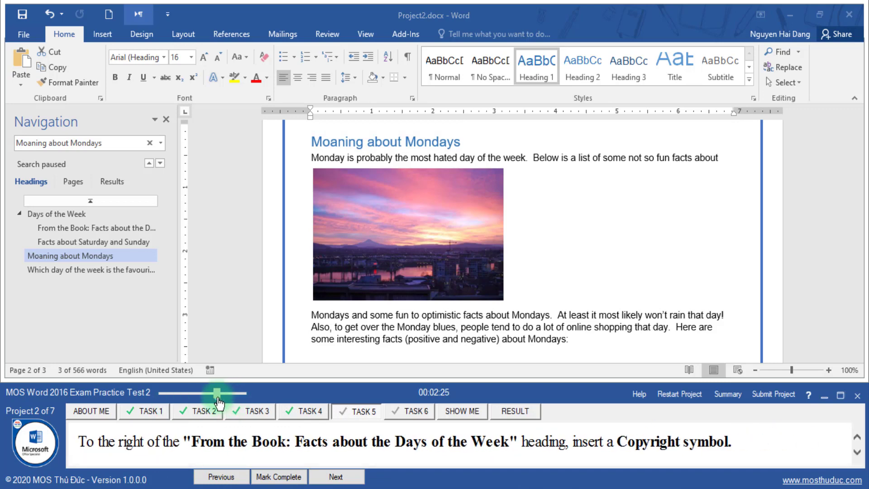
drag(197, 441, 423, 446)
key(ctrl+c)
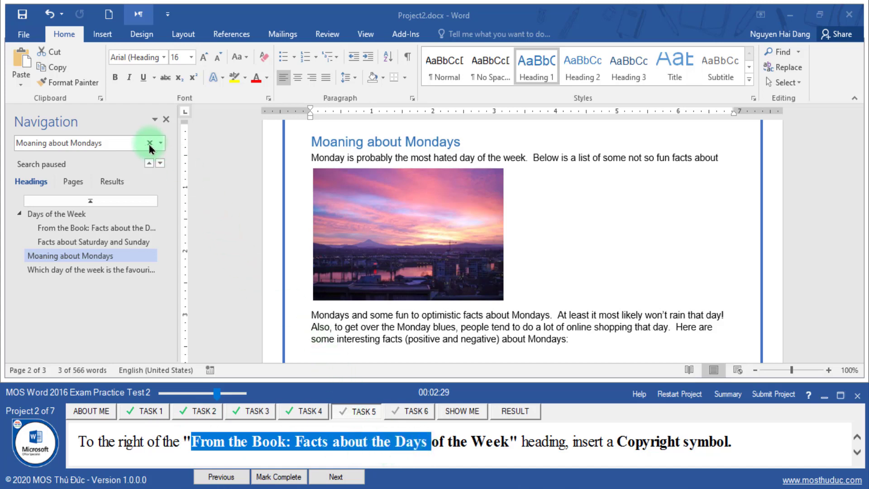
click(149, 143)
key(ctrl+v)
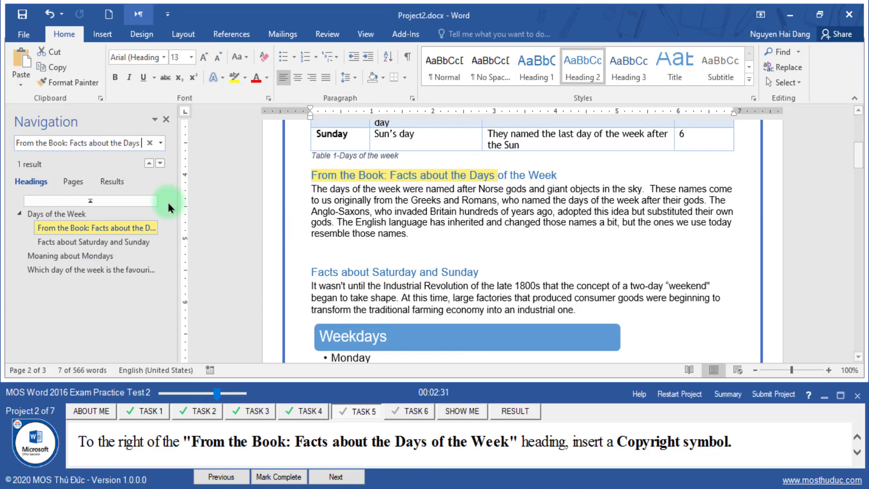
click(114, 181)
click(123, 207)
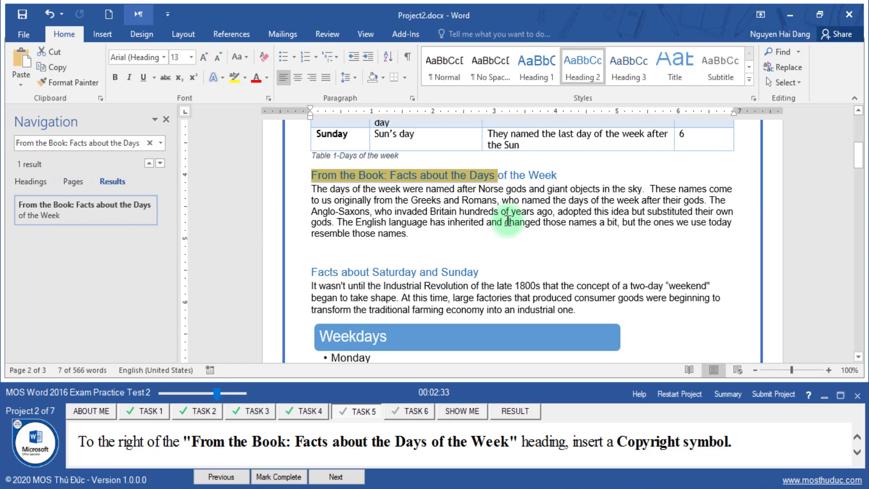
click(580, 177)
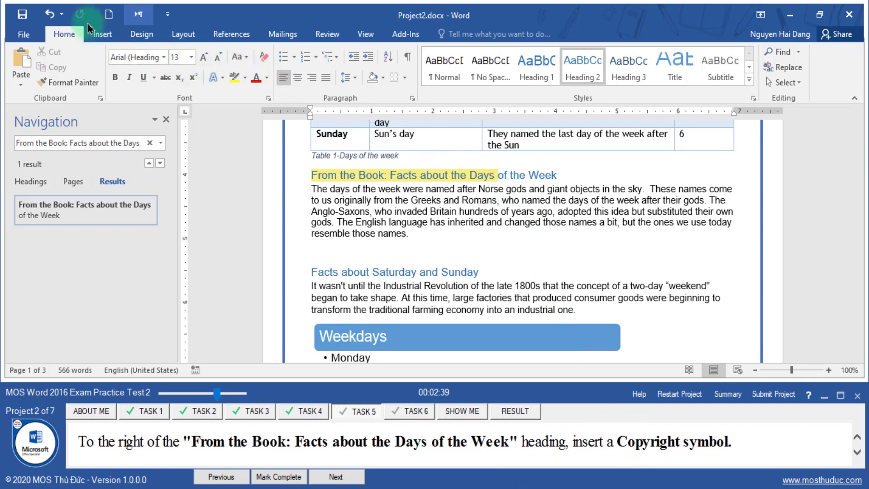
Step: Insert the © Copyright special character after the heading and move to the next task
click(102, 34)
click(793, 67)
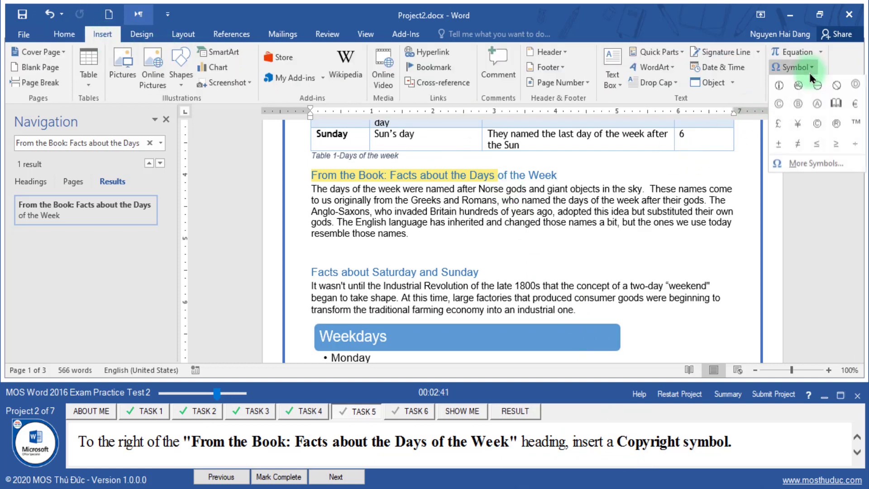
click(804, 166)
click(142, 111)
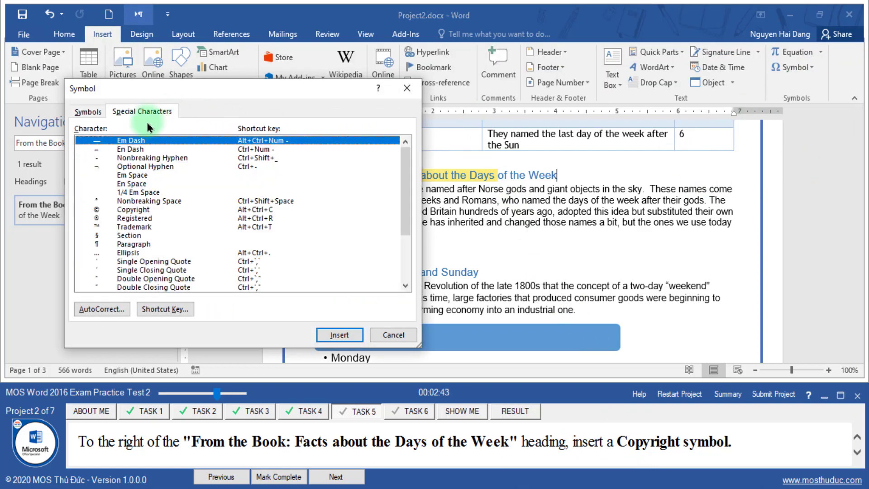
click(131, 210)
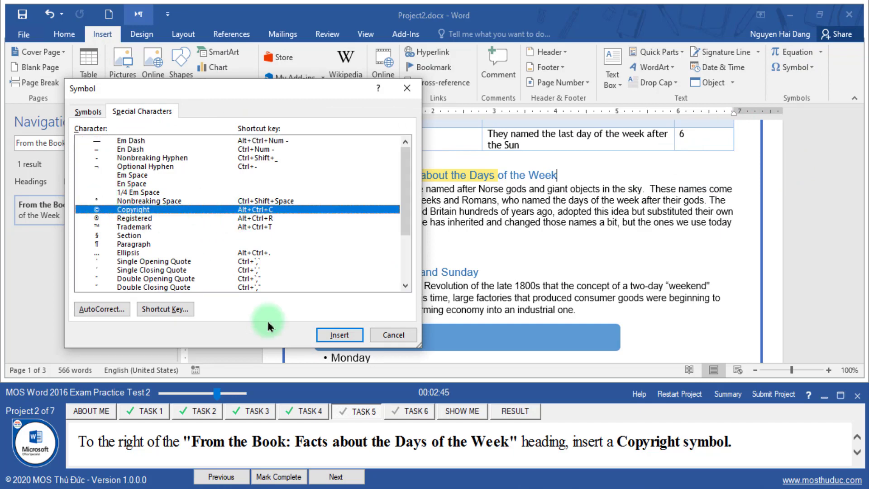
click(335, 335)
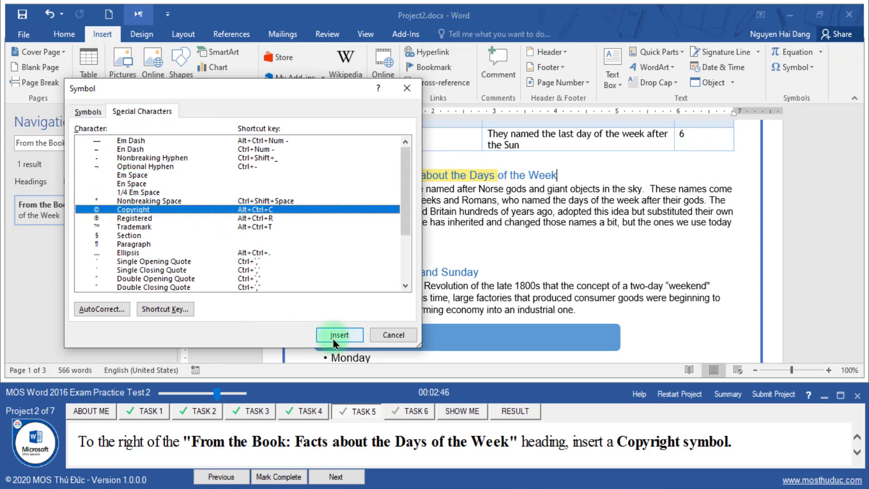
click(392, 335)
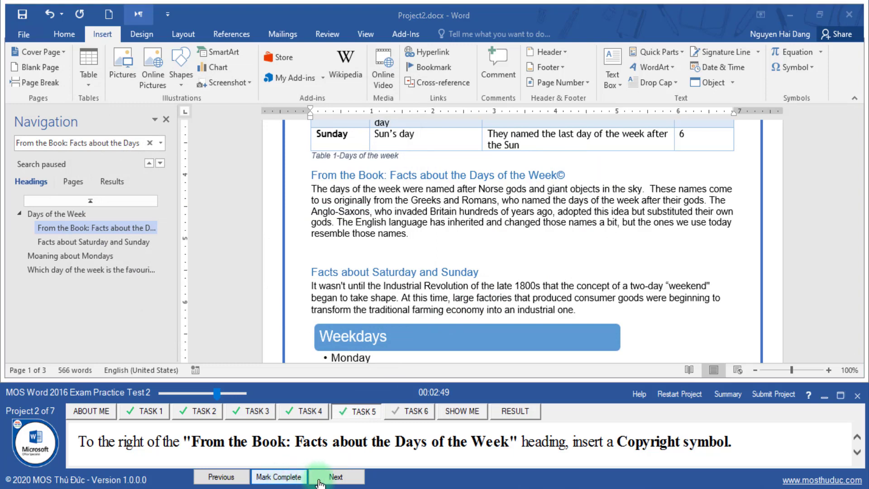
click(325, 482)
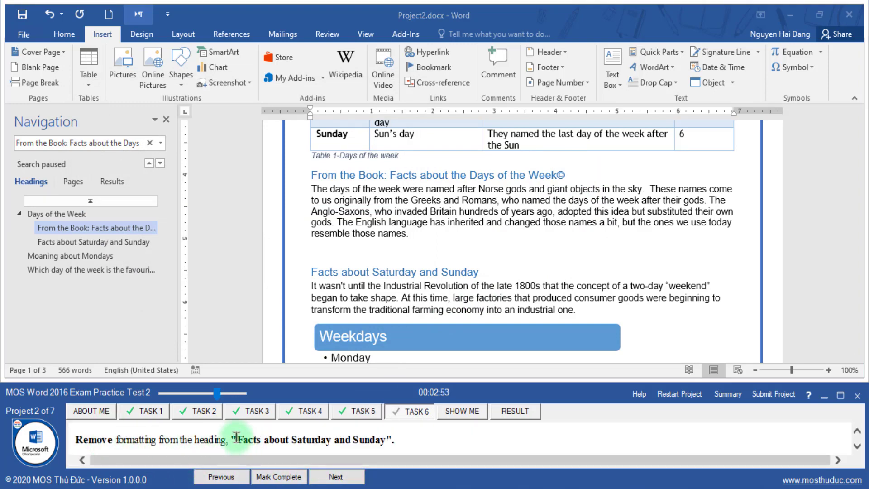
Step: Clear all formatting from the Facts about Saturday and Sunday heading and mark task 6 complete
drag(237, 437, 386, 440)
key(ctrl+c)
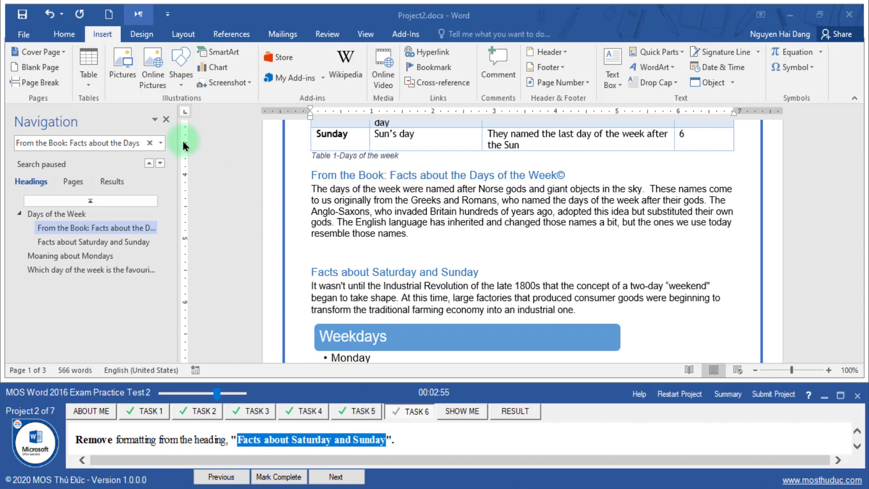
click(149, 143)
key(ctrl+v)
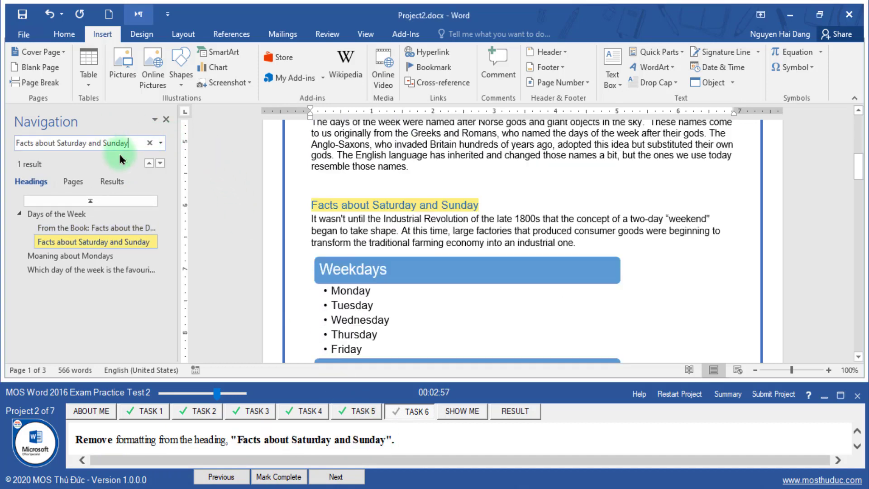
click(107, 182)
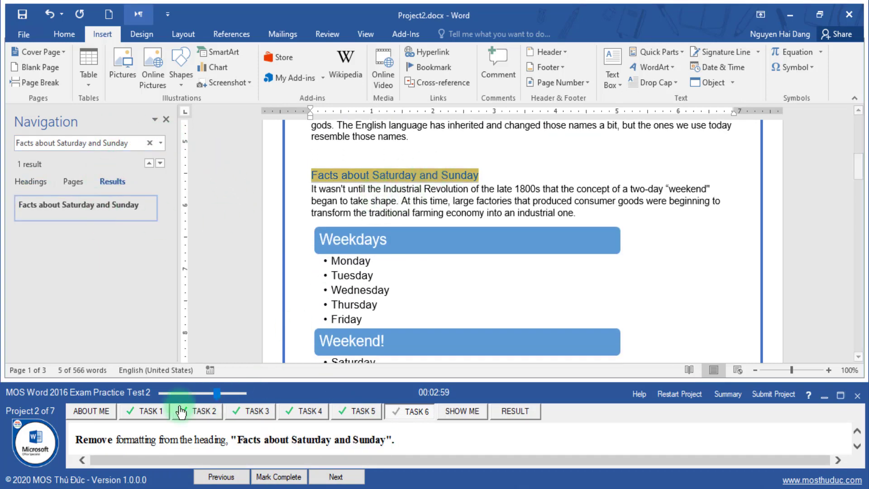
drag(87, 438, 156, 439)
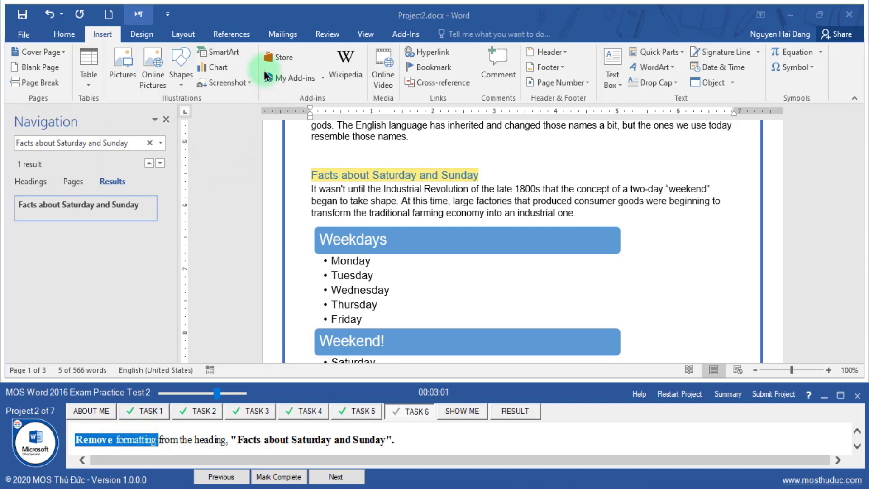
click(64, 34)
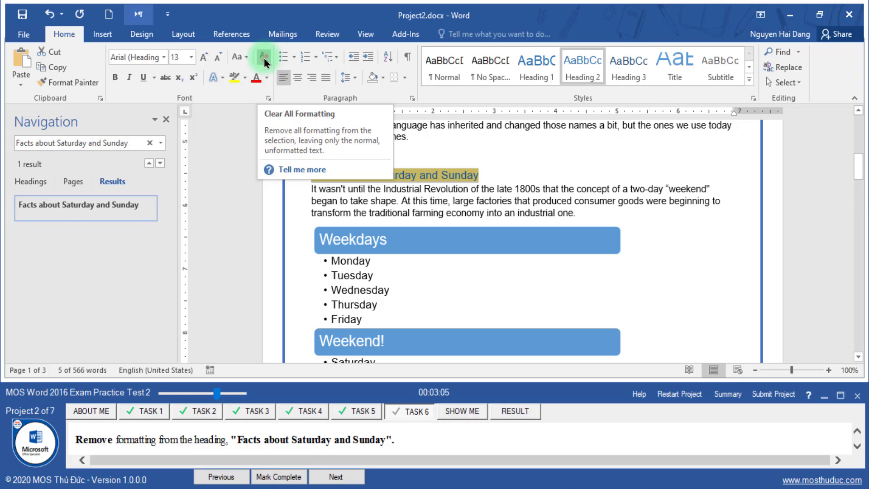
click(264, 58)
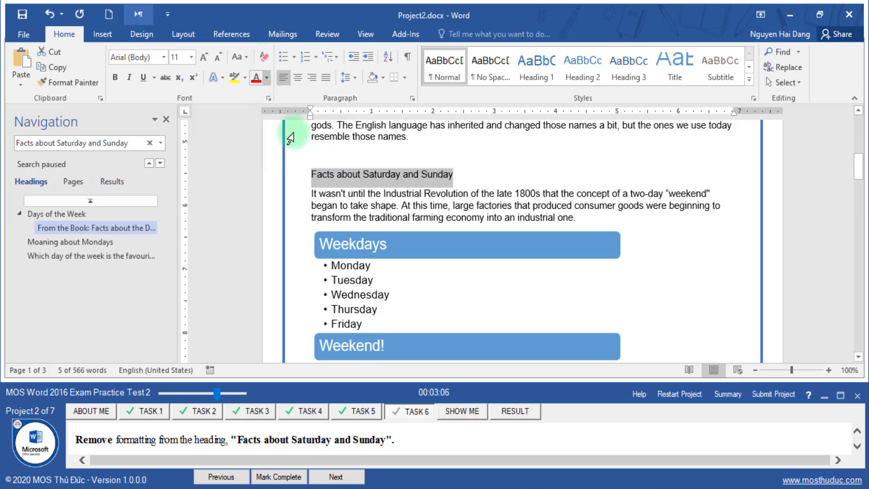
click(274, 478)
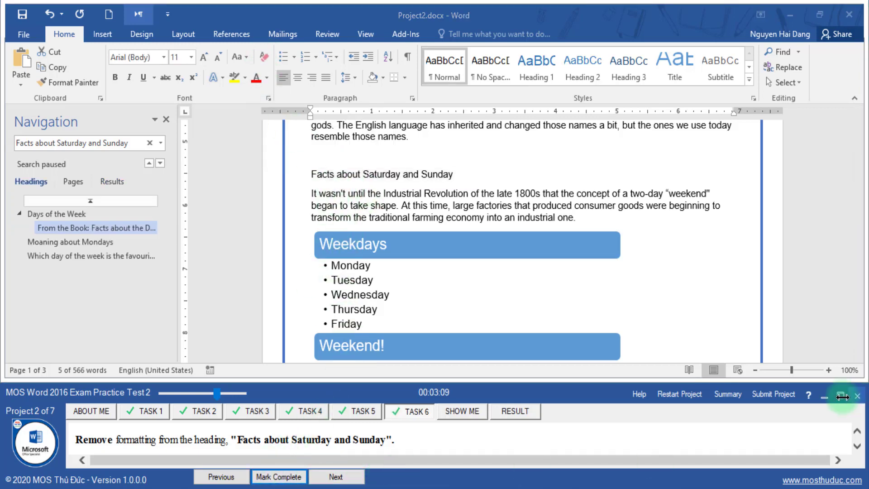
Step: Submit Project 2, continue past the results, and save Project2 to open Project3
click(778, 402)
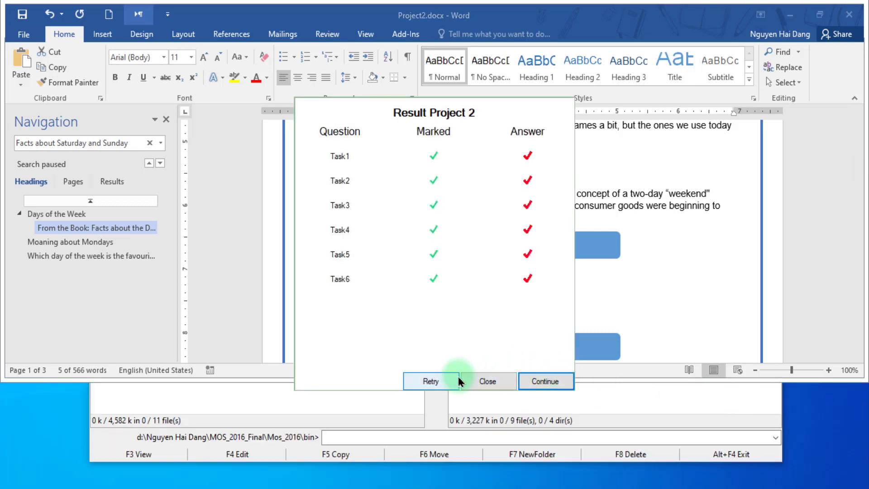
click(543, 381)
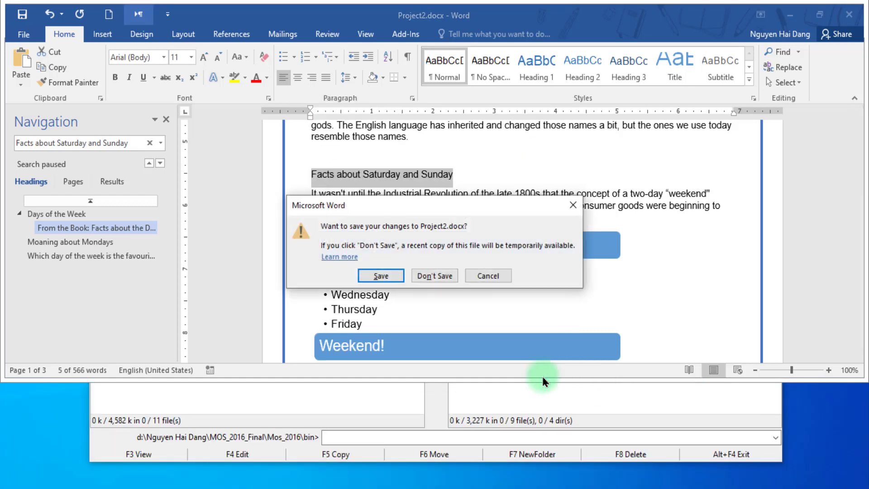
click(381, 276)
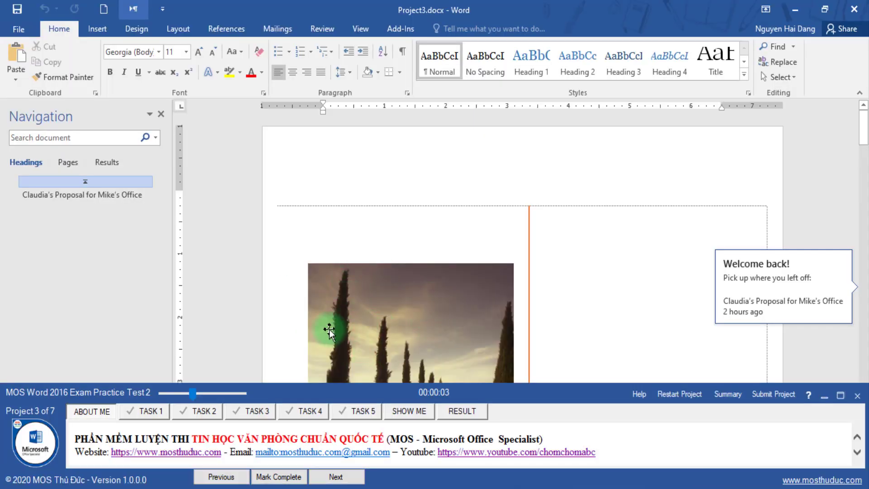
Step: Set Project3's page margins to Narrow and mark task 1 complete
scroll(398, 278, down, 3)
click(152, 410)
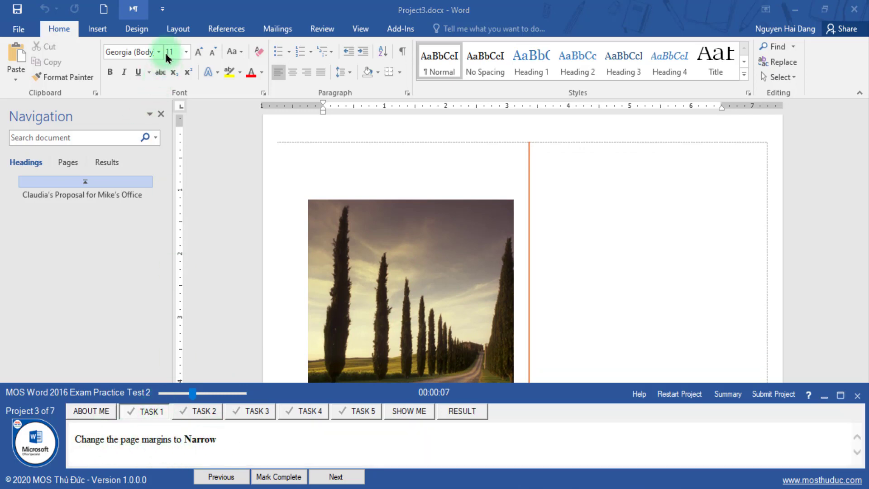
click(174, 29)
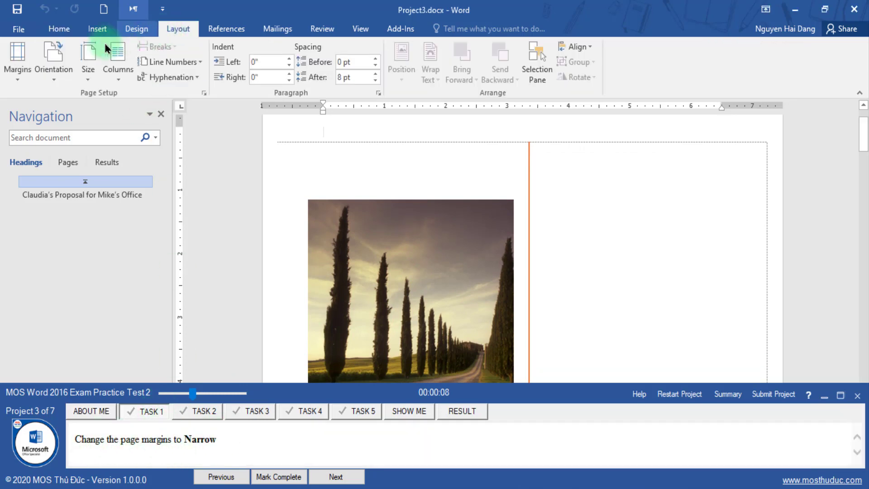
click(17, 75)
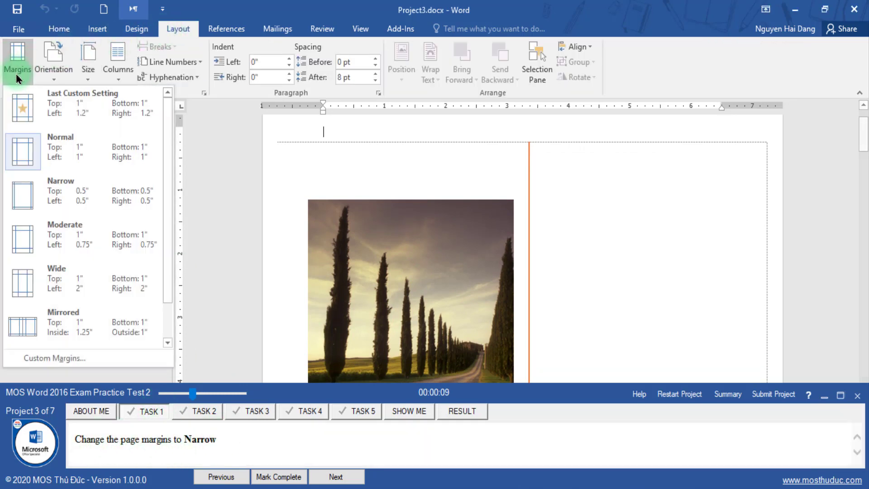
click(49, 198)
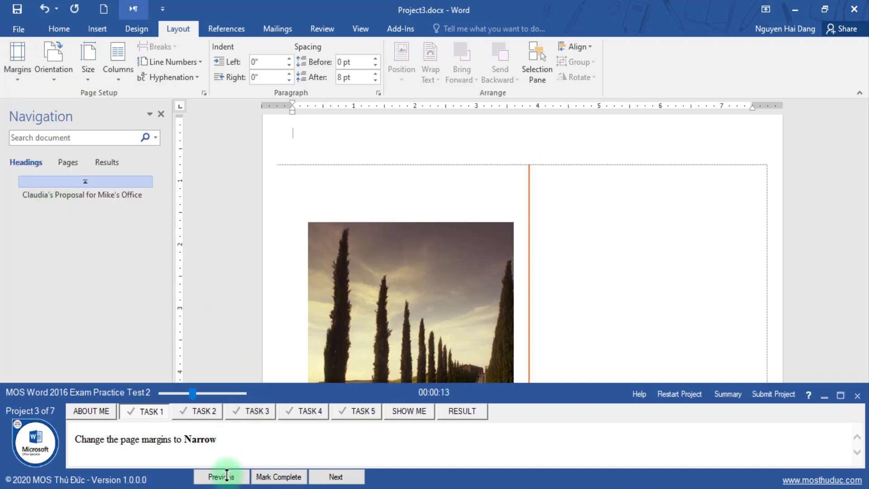
click(336, 477)
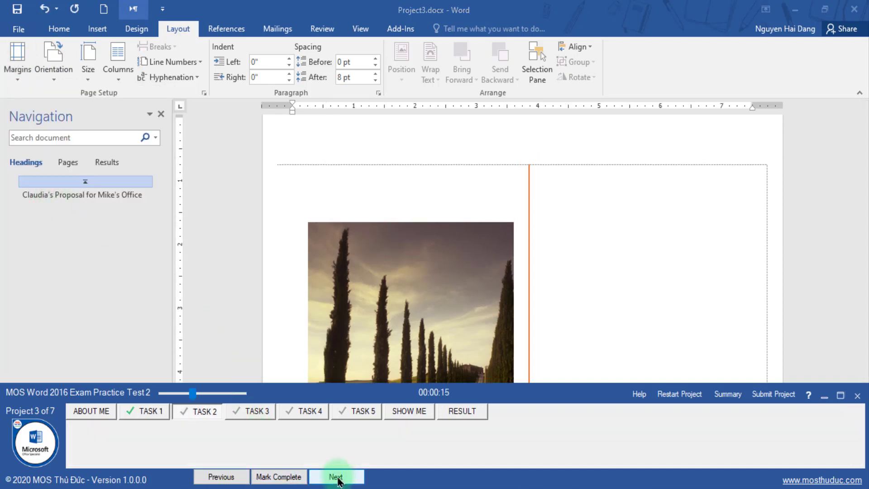
Step: Go to task 2 and insert a Banded Quote text box on the cover page
click(199, 419)
drag(191, 398, 198, 393)
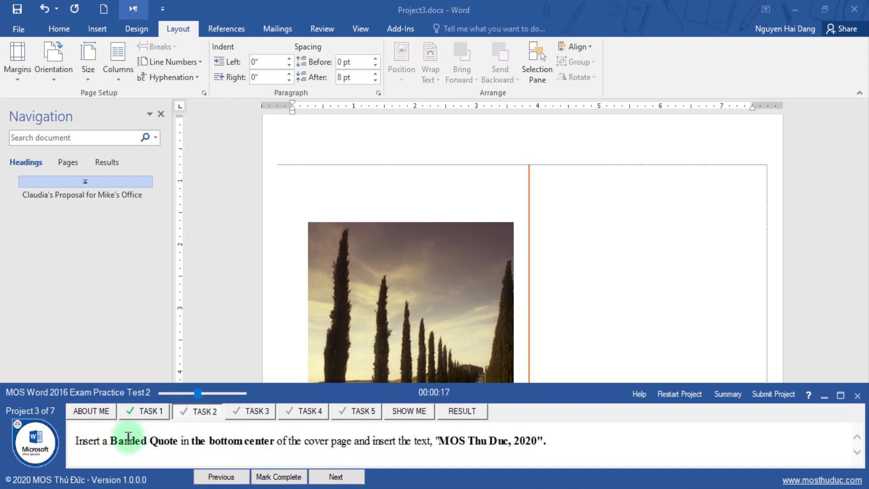
drag(76, 441, 245, 441)
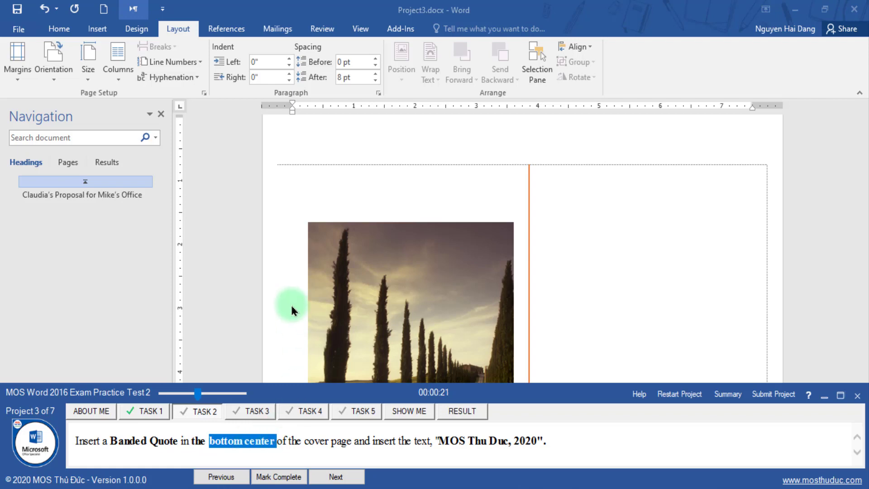
click(315, 176)
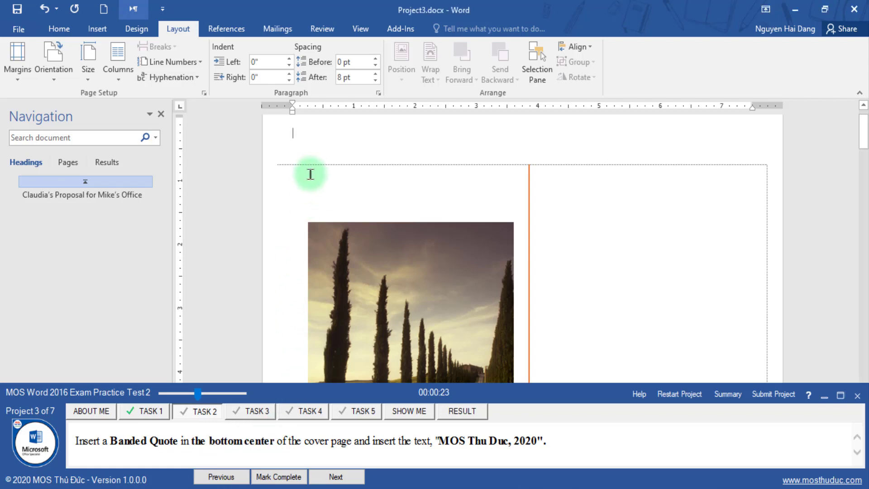
click(311, 174)
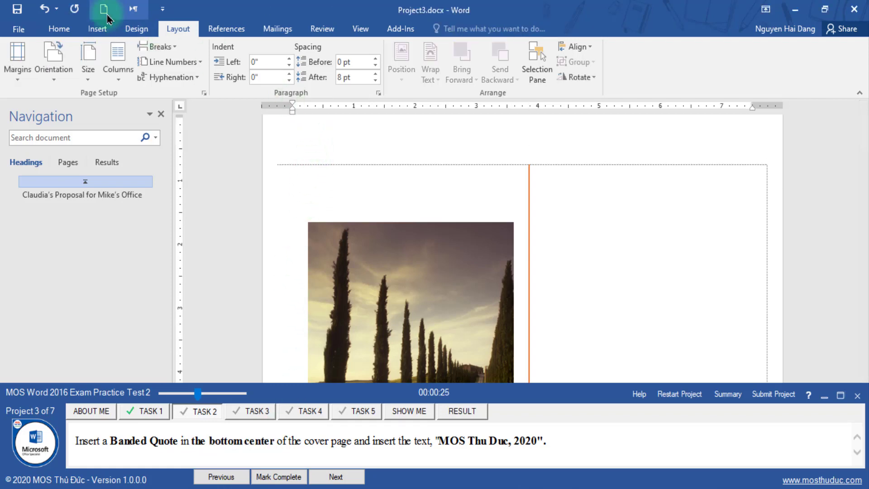
click(97, 29)
click(614, 83)
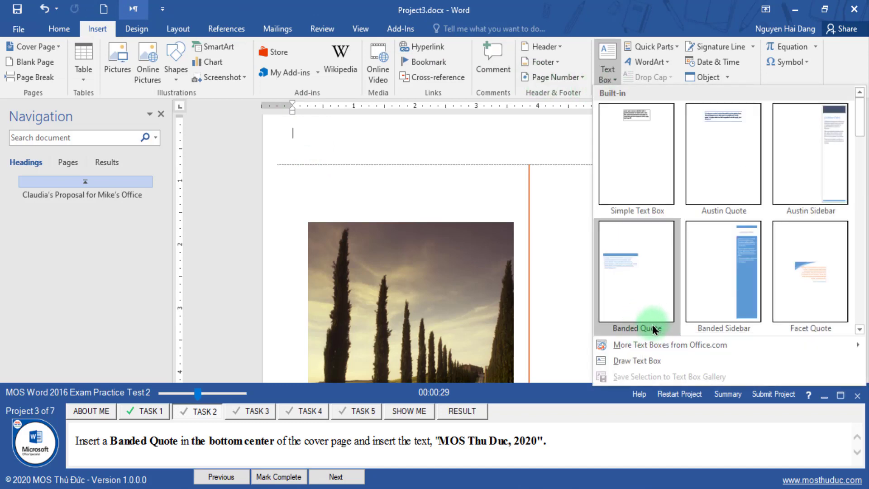
click(647, 326)
Step: Replace the quote placeholder with 'MOS THU DUC, 2020'
scroll(520, 308, down, 3)
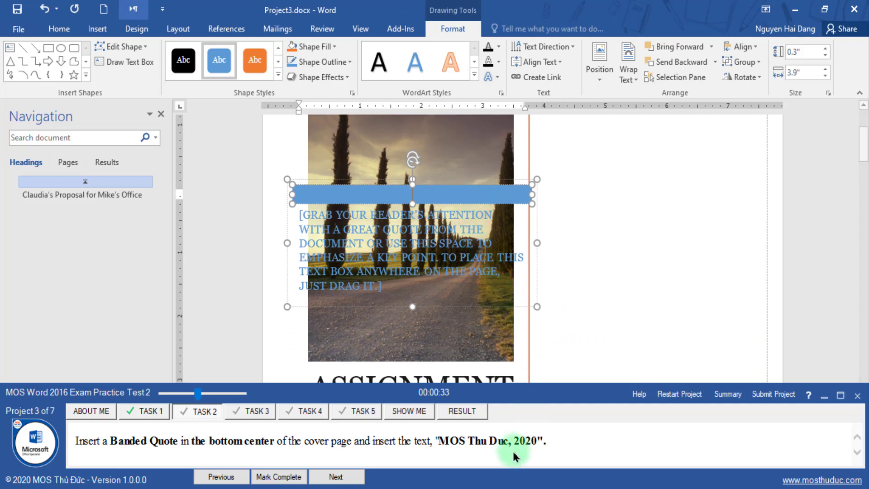
drag(440, 440, 522, 444)
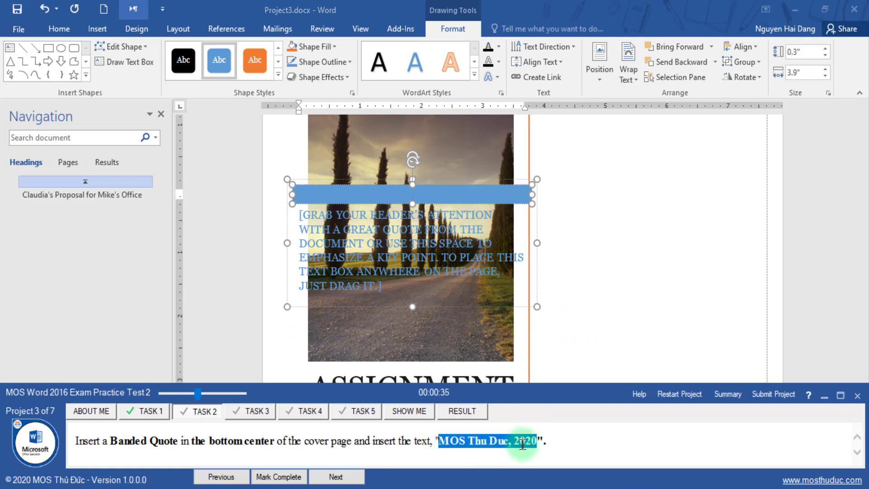
click(423, 277)
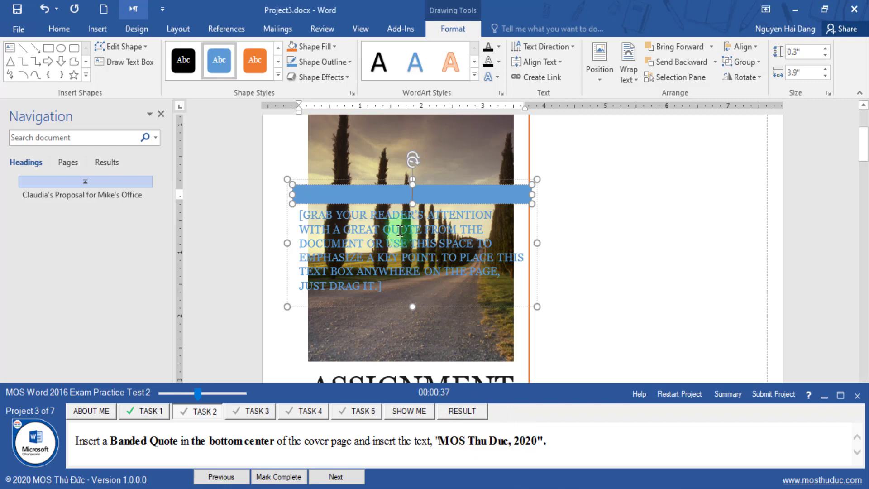
right_click(401, 229)
click(465, 288)
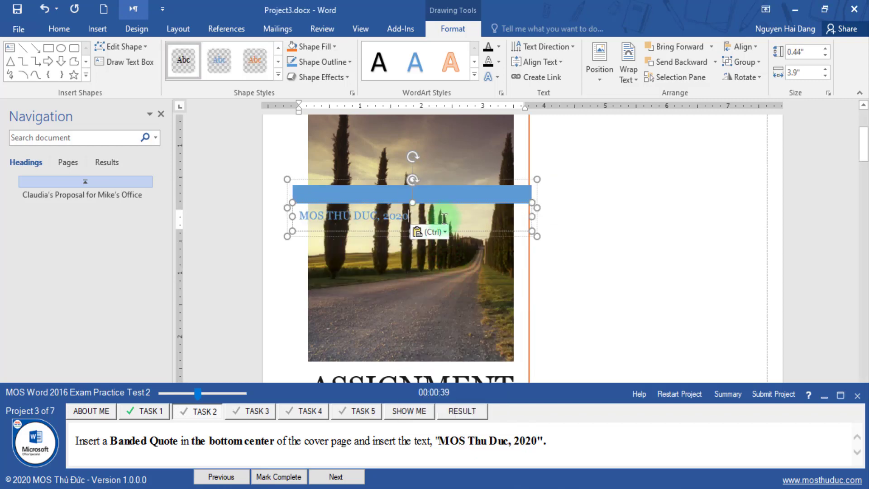
Step: Align the banded quote to the bottom and horizontal centre of the page
click(450, 183)
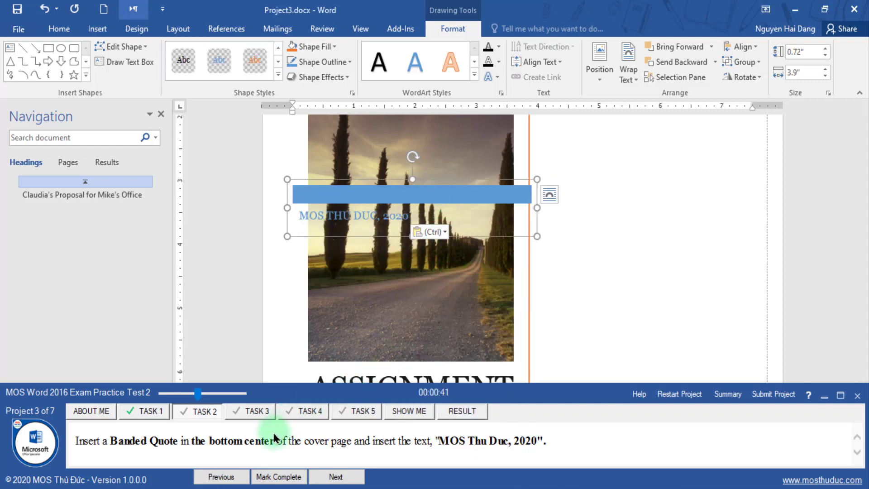
click(742, 47)
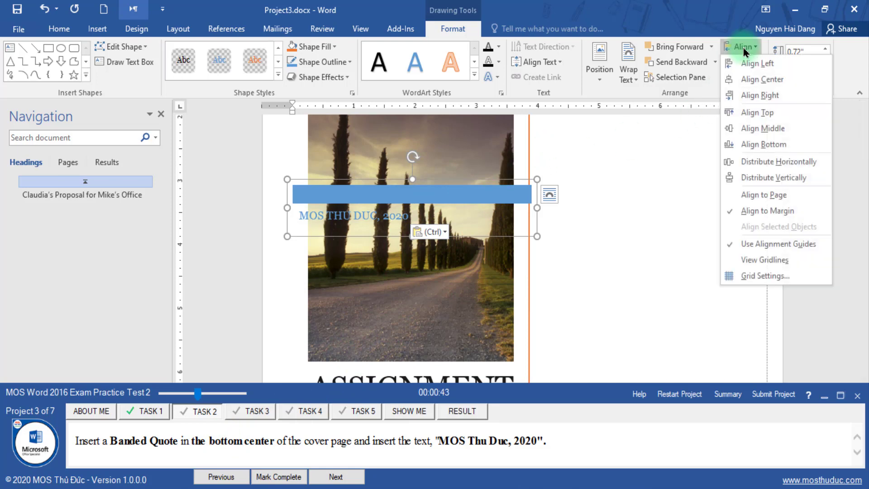
click(765, 144)
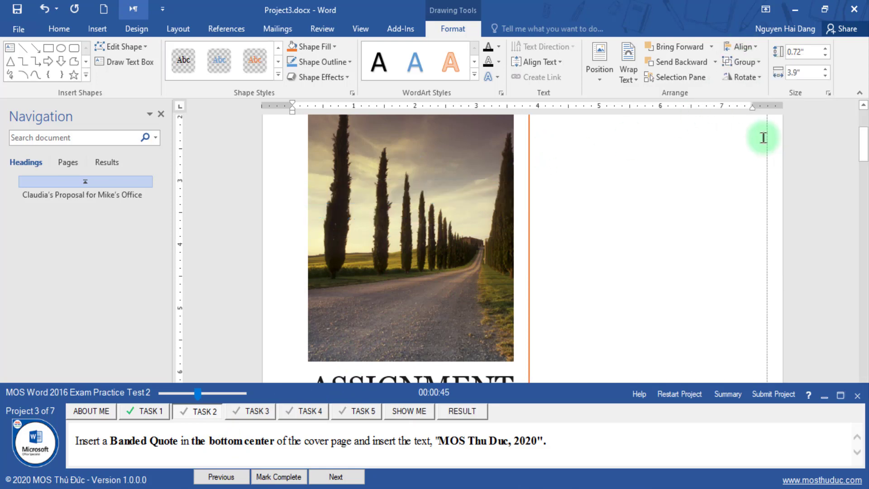
click(743, 46)
click(753, 78)
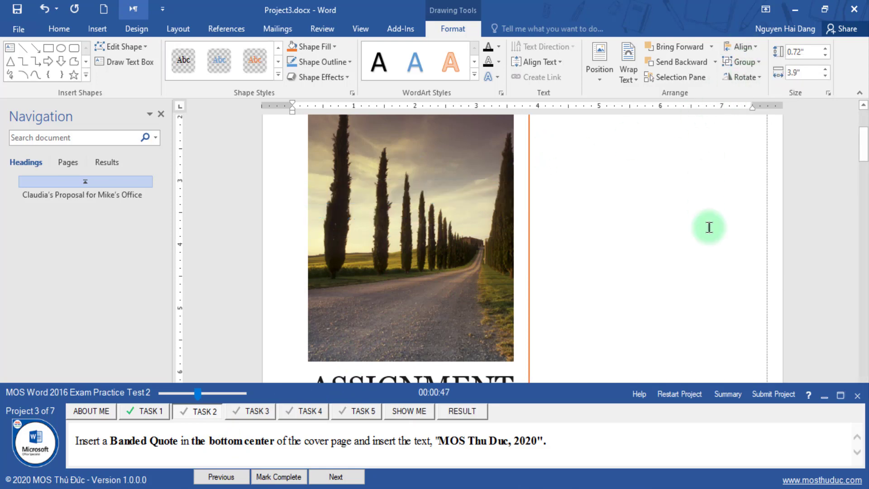
scroll(709, 225, down, 5)
scroll(709, 225, down, 4)
click(702, 221)
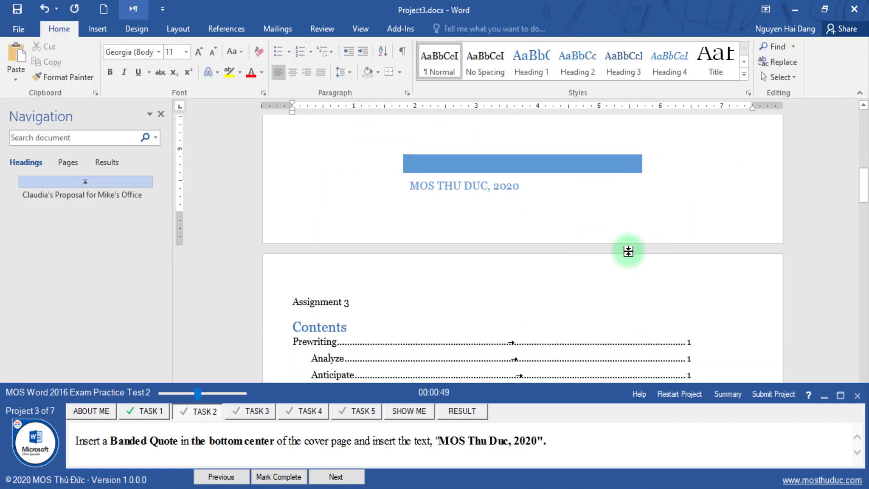
Step: Mark the banded quote task complete, advance, and navigate to the Contents page
click(291, 478)
click(334, 476)
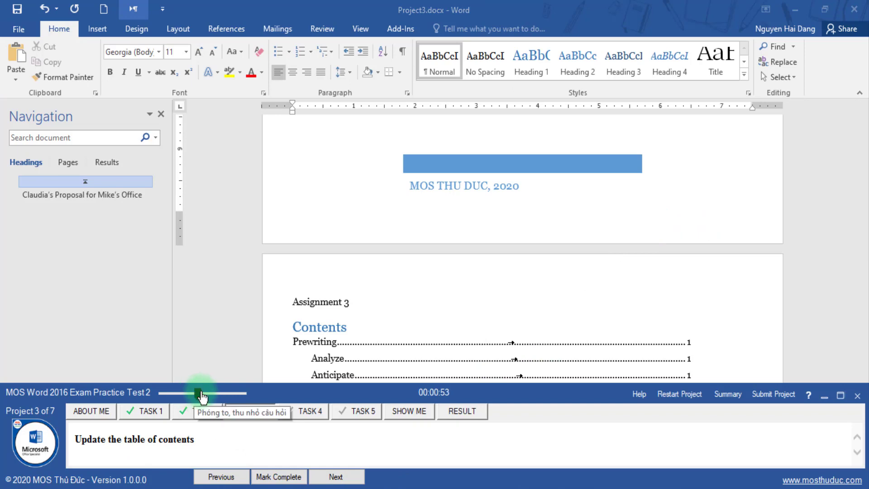
drag(76, 441, 217, 441)
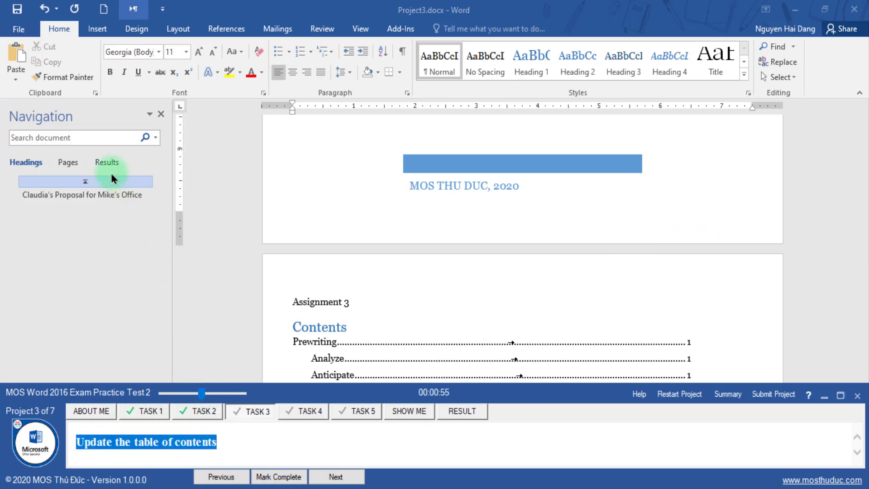
click(77, 165)
click(94, 263)
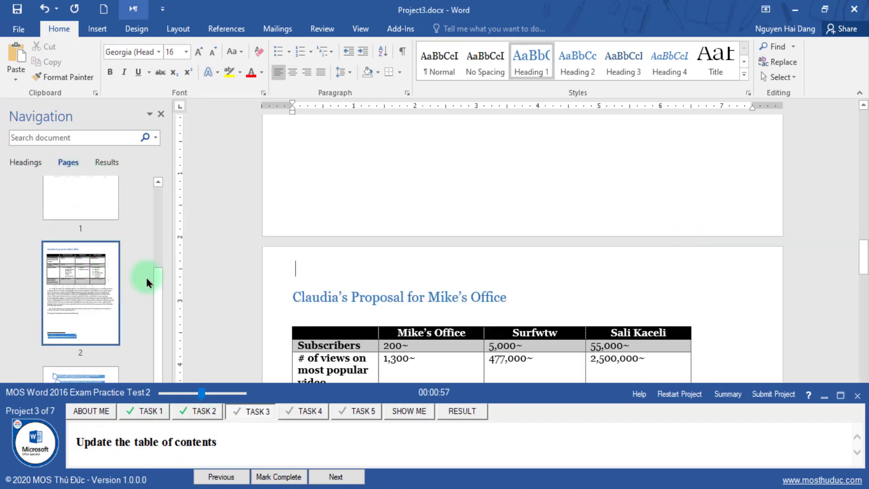
click(86, 273)
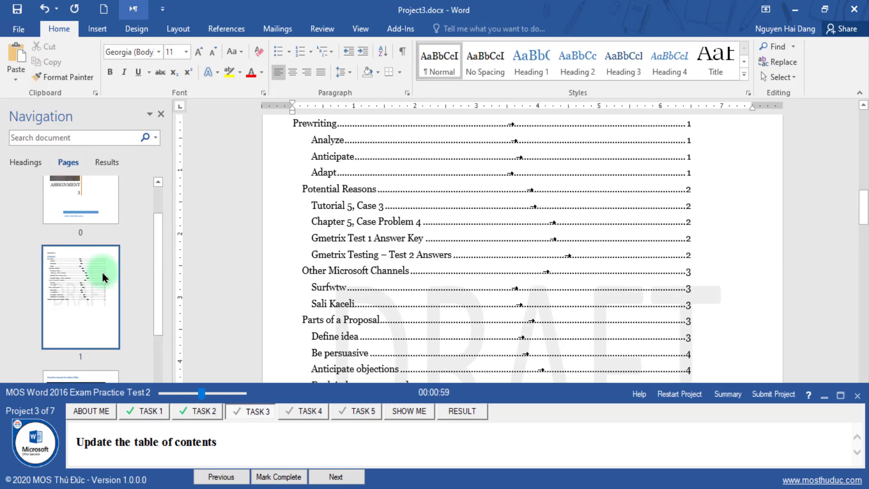
Step: Update the table of contents, then mark the task complete and move to task 4
click(362, 167)
scroll(353, 171, up, 1)
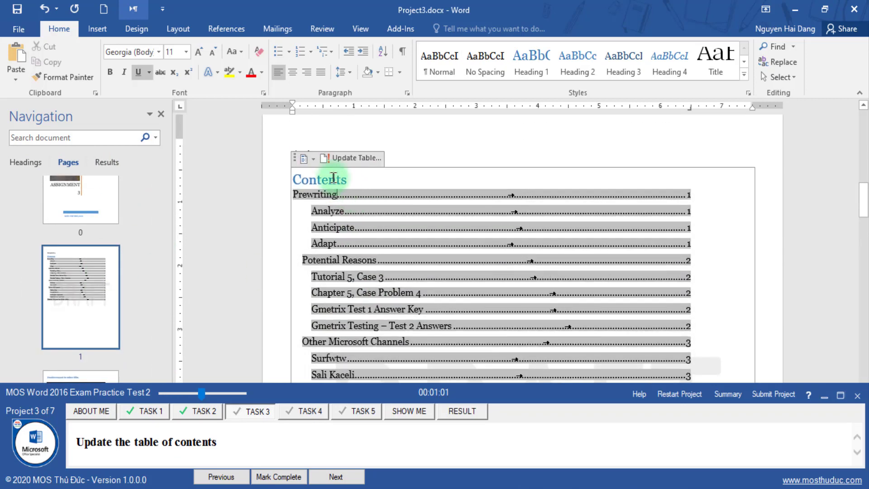
click(226, 29)
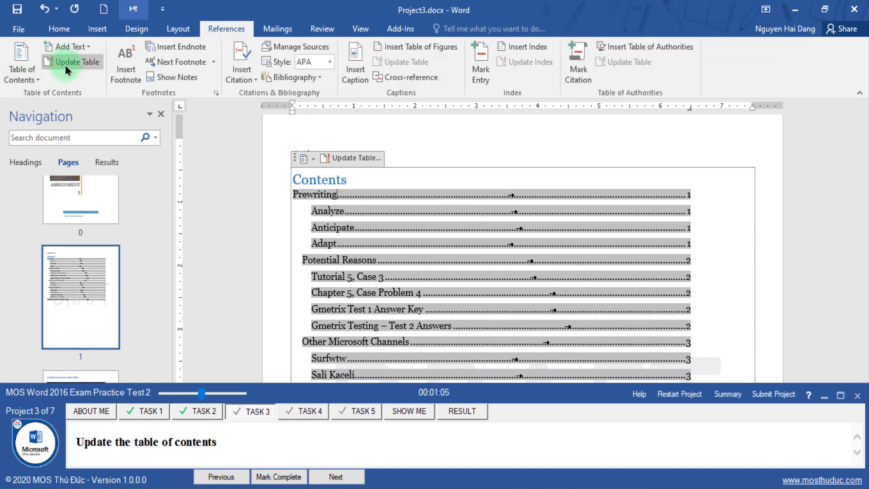
click(354, 157)
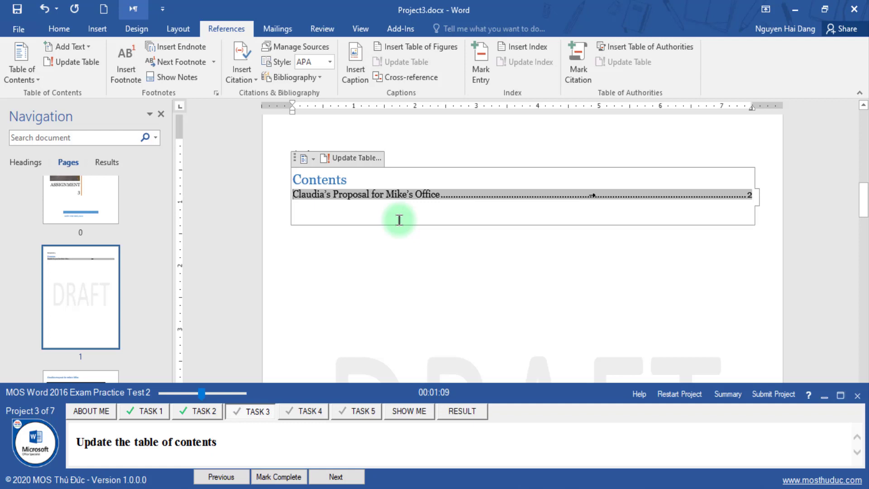
click(279, 477)
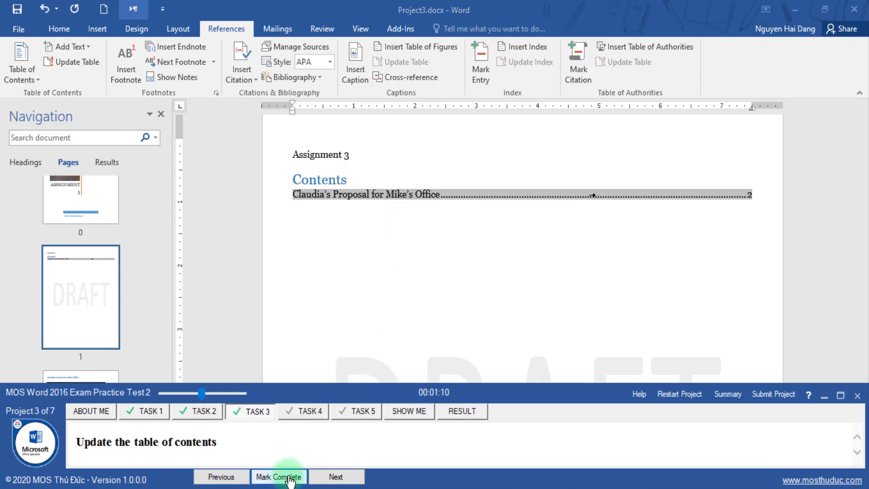
click(336, 478)
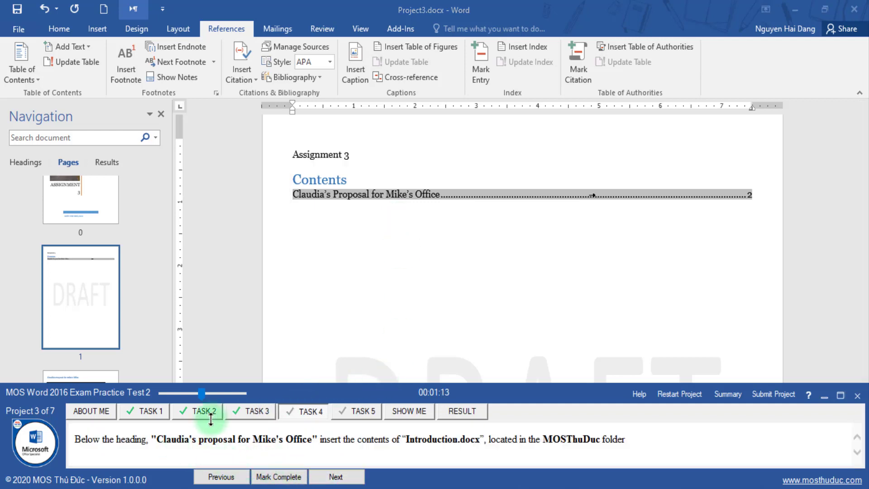
Step: Find the 'Claudia's Proposal for Mike's Office' heading and place the cursor on the empty line below it
drag(207, 400, 211, 400)
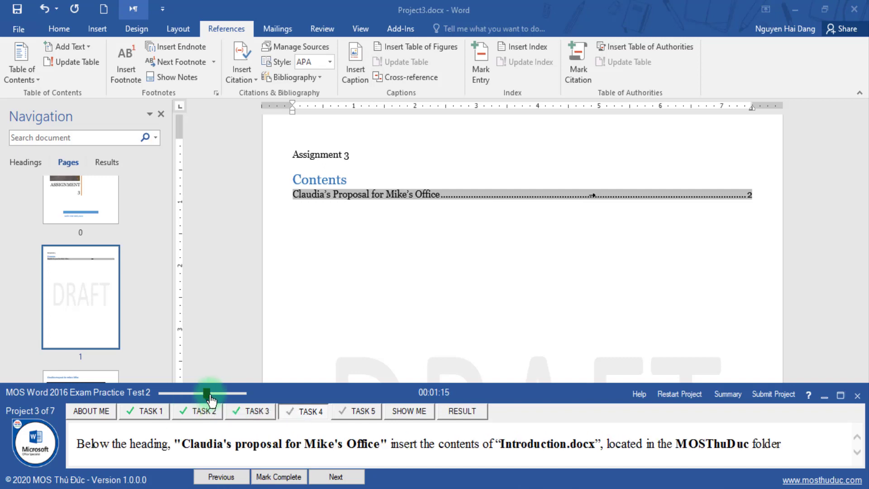
drag(186, 441, 222, 439)
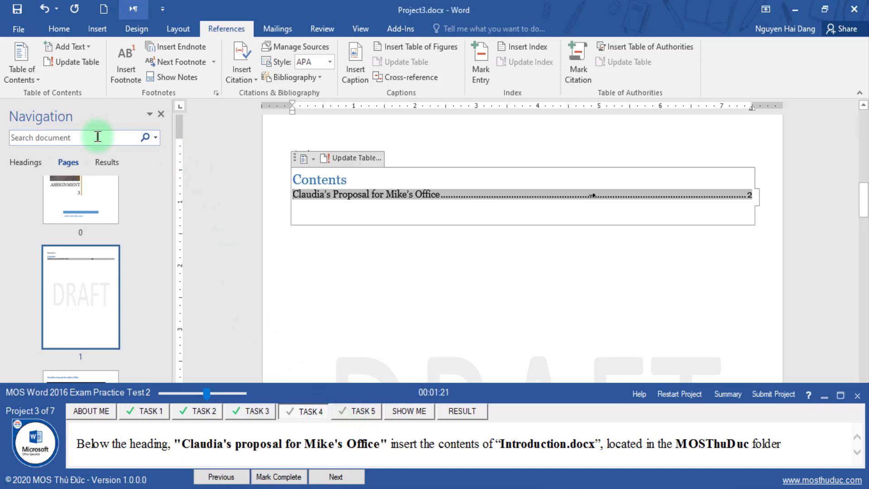
text(Claudia's proposal for Mike's Office)
click(88, 180)
click(107, 176)
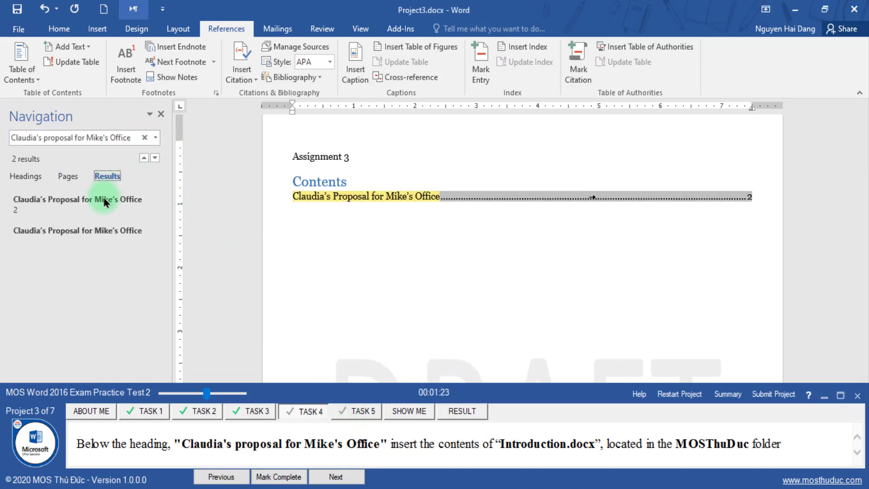
click(101, 205)
click(98, 233)
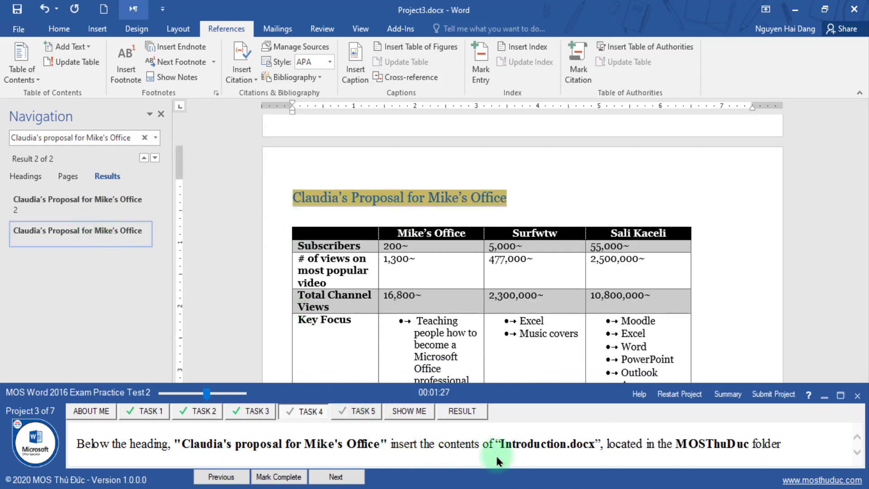
click(334, 217)
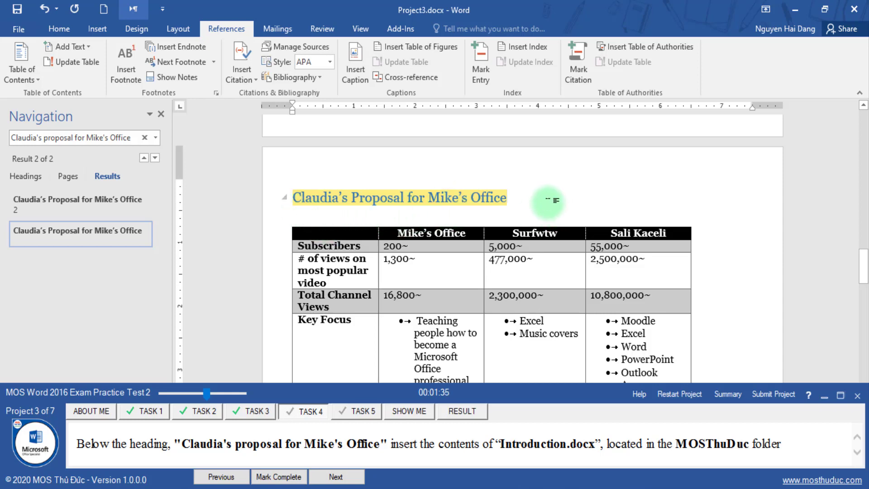
scroll(499, 243, down, 3)
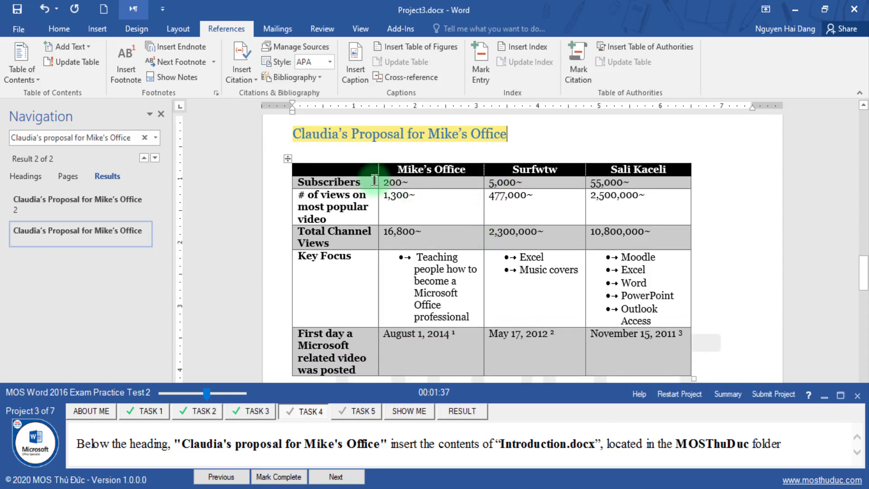
click(311, 148)
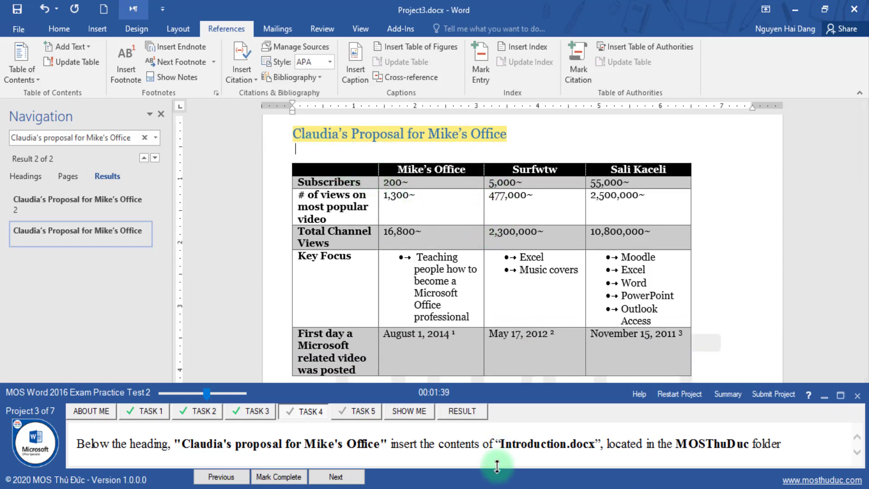
Step: Insert text from MOSThuDuc\Introduction.docx there, then mark task 4 complete and move to task 5
click(97, 29)
click(727, 78)
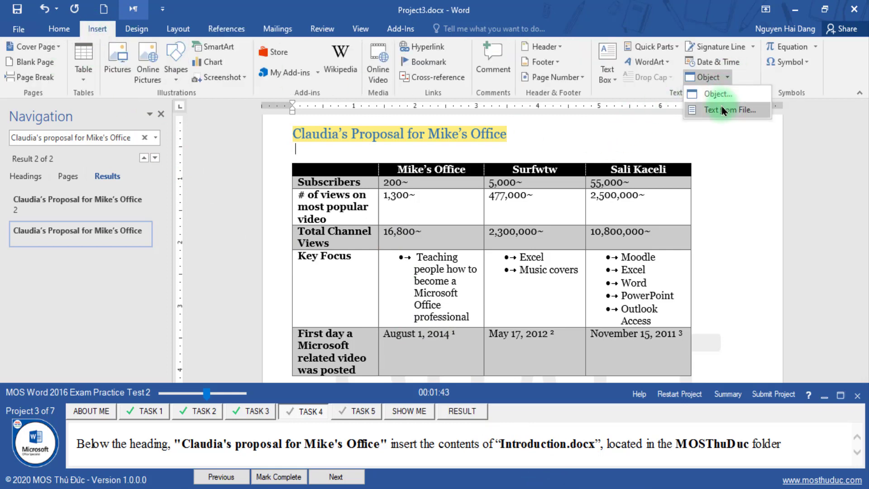
click(729, 110)
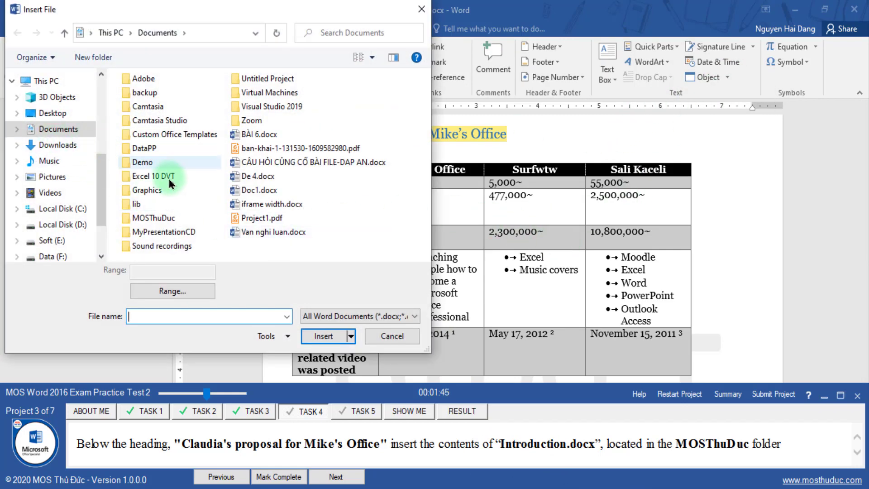
double_click(167, 221)
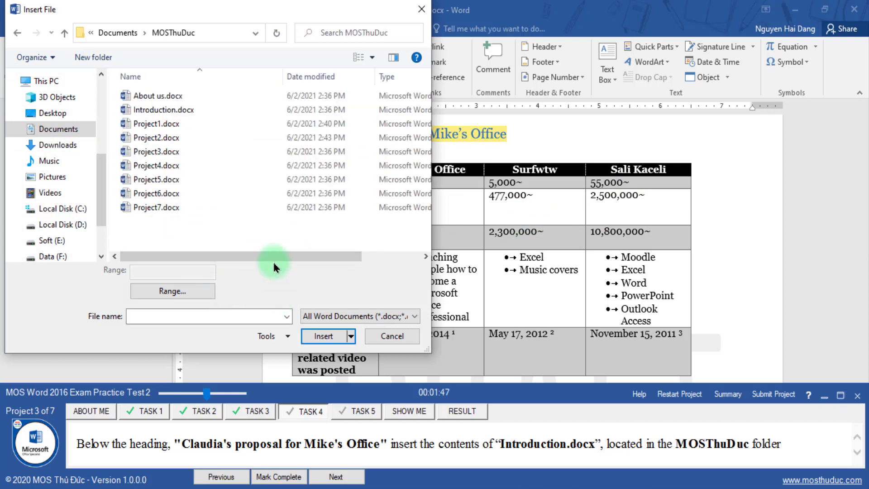
click(190, 116)
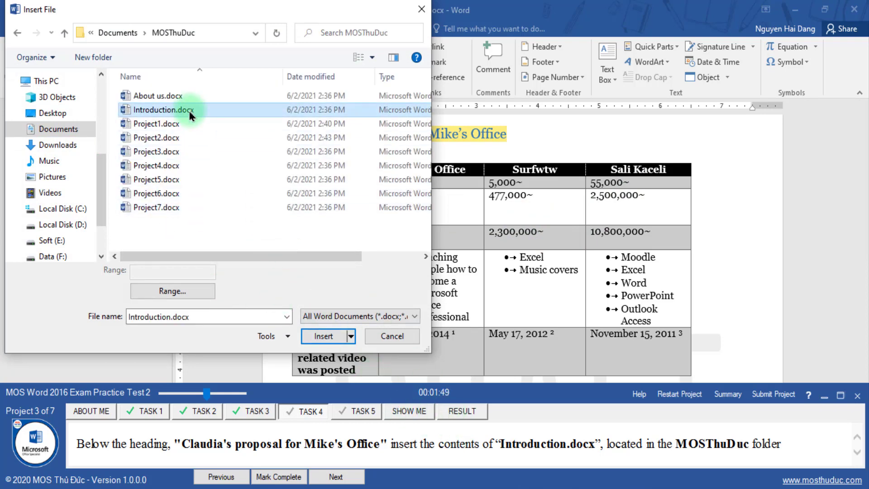
click(323, 336)
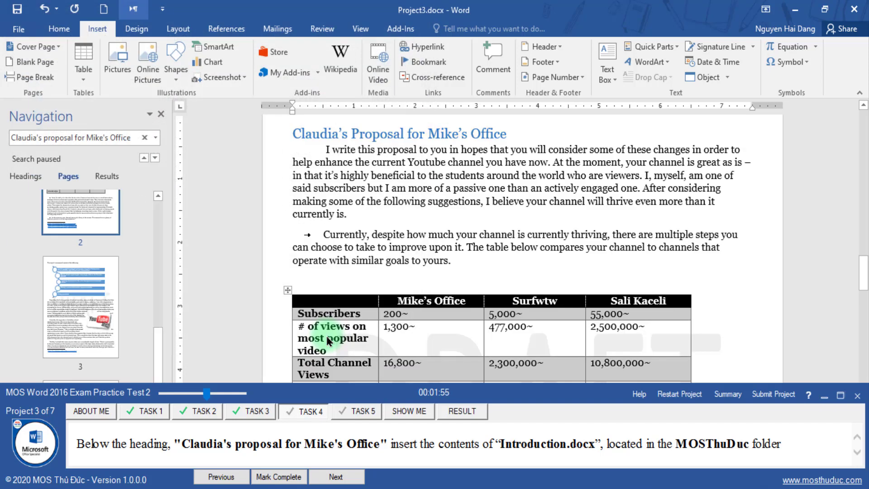
click(278, 477)
click(343, 478)
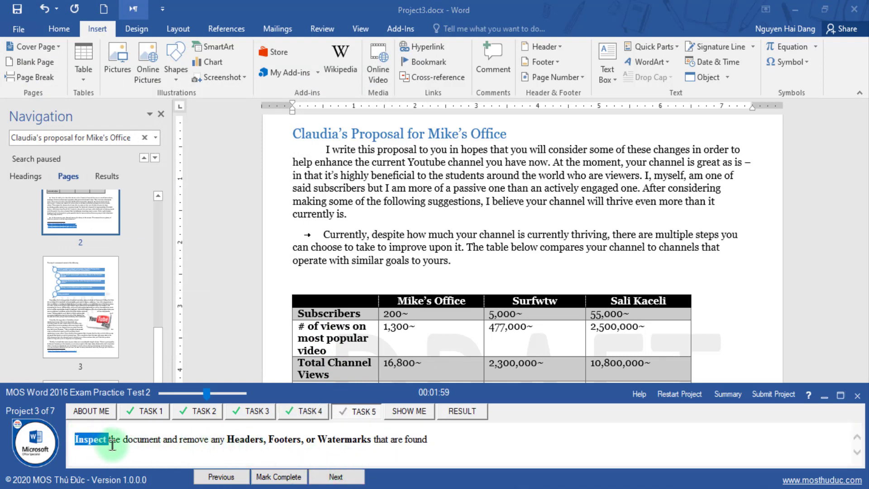
Step: Launch the Document Inspector from the Info page, saving the document first
drag(227, 438, 373, 439)
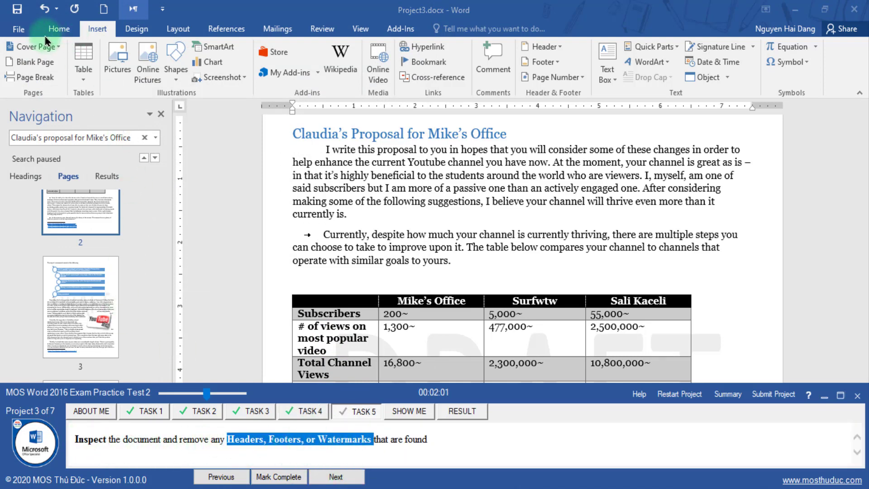
click(19, 28)
click(137, 246)
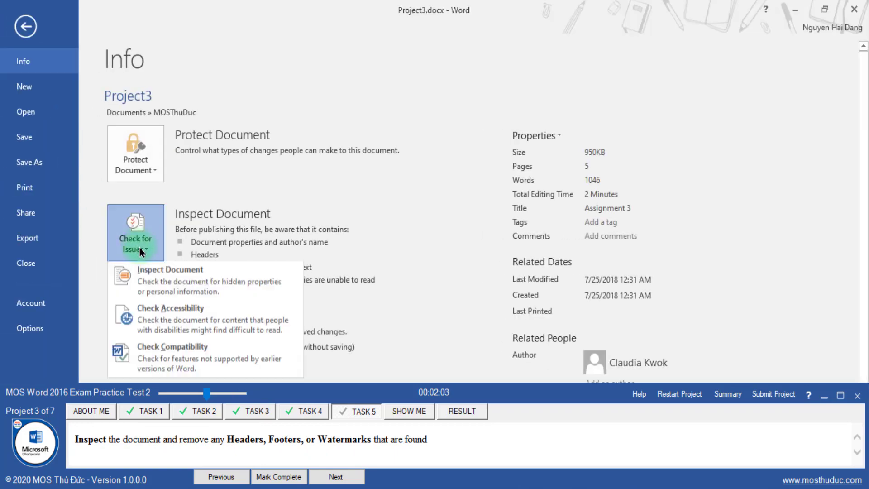
click(172, 283)
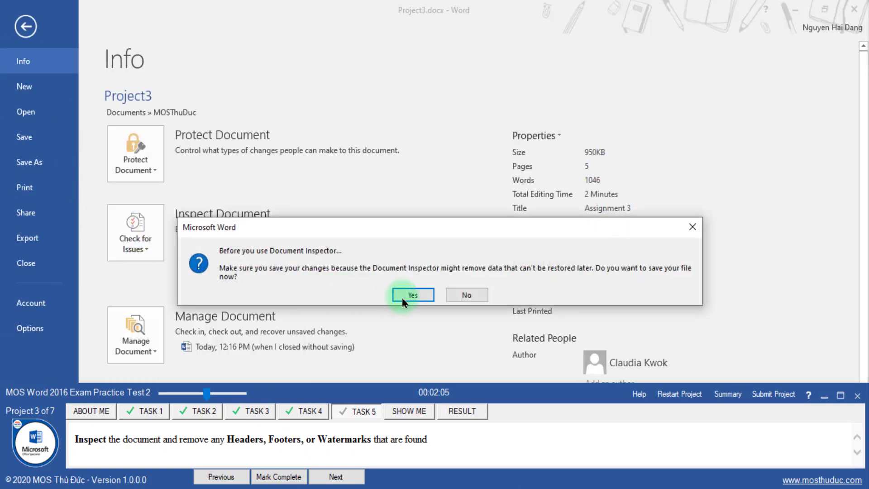
click(407, 294)
Step: Run the inspection, remove all headers, footers and watermarks, and close the inspector
scroll(406, 296, down, 3)
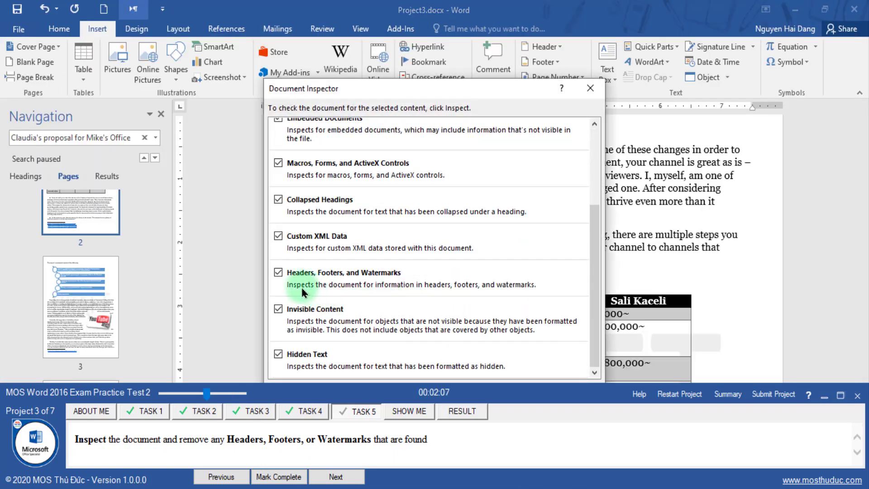
drag(491, 88, 483, 45)
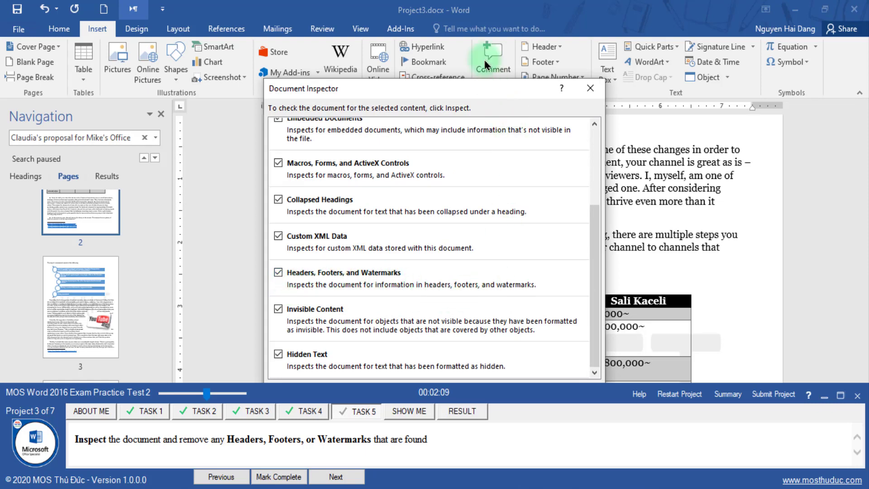
click(515, 349)
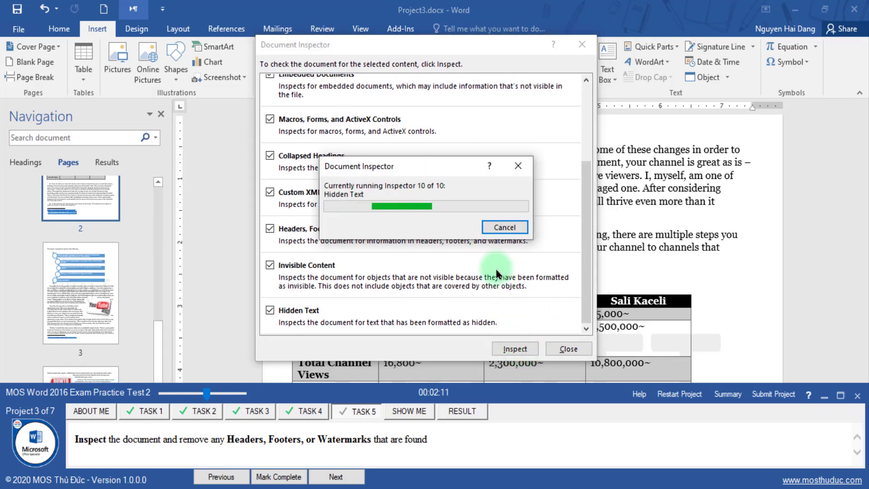
scroll(587, 199, down, 3)
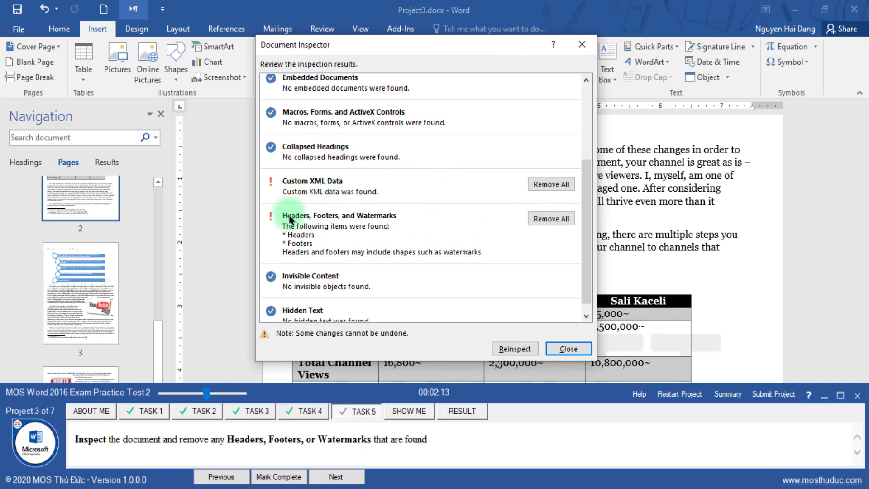
click(551, 219)
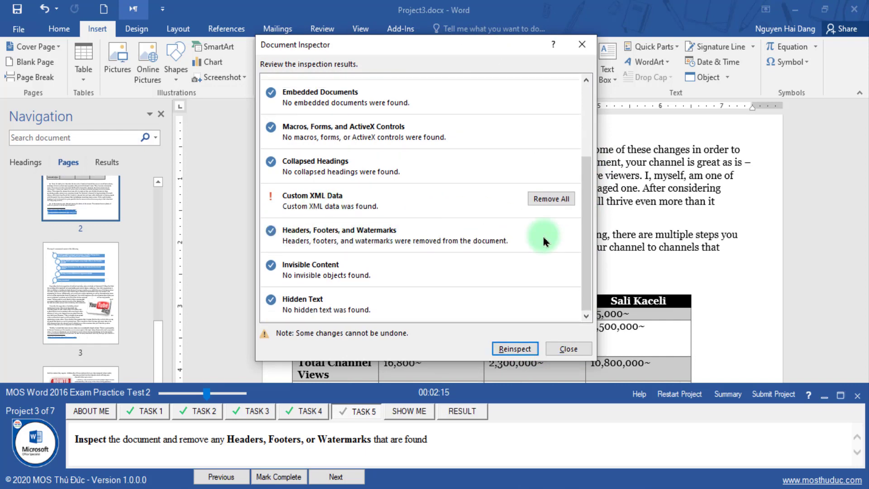
click(556, 348)
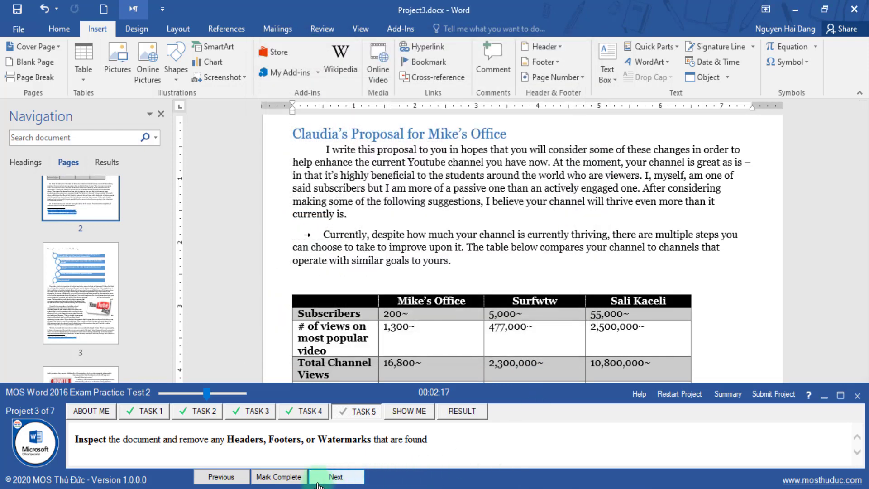
Step: Mark task 5 complete, submit Project 3, and save Project3.docx when prompted
click(285, 476)
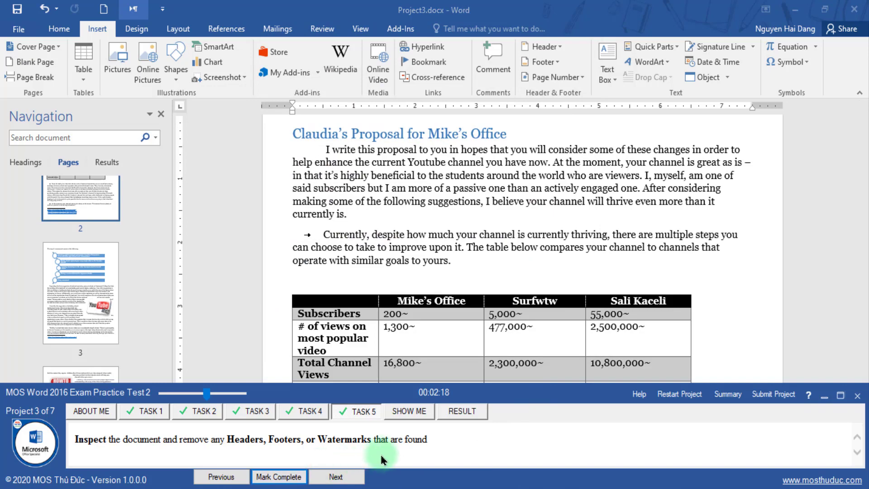
click(773, 394)
click(543, 381)
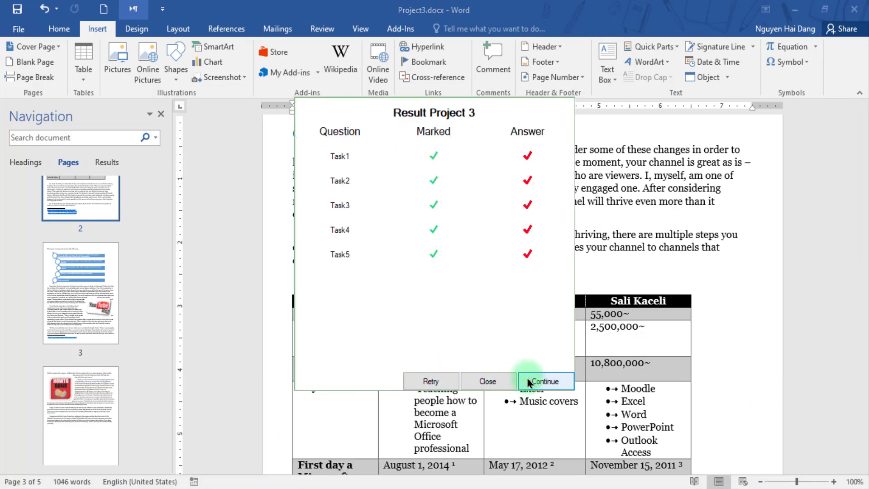
click(385, 276)
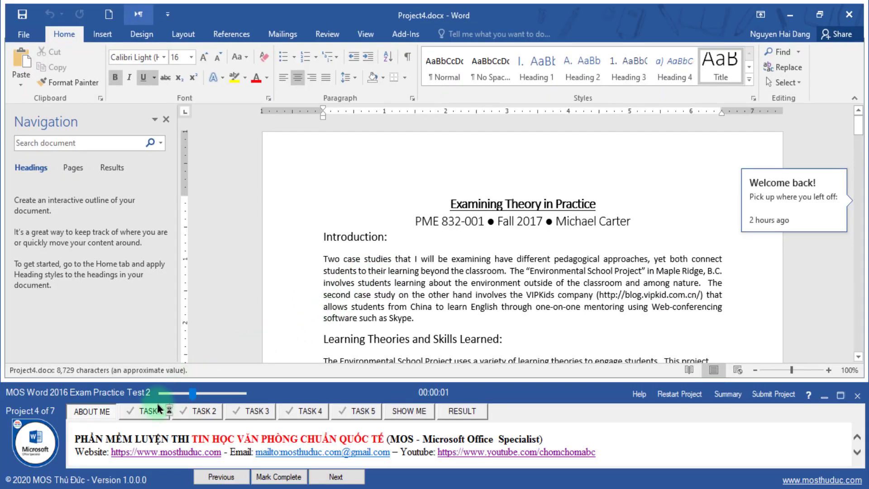
Step: Set the whole Examining Theory in Practice document to 2.0 line spacing and mark task 1 complete
click(150, 412)
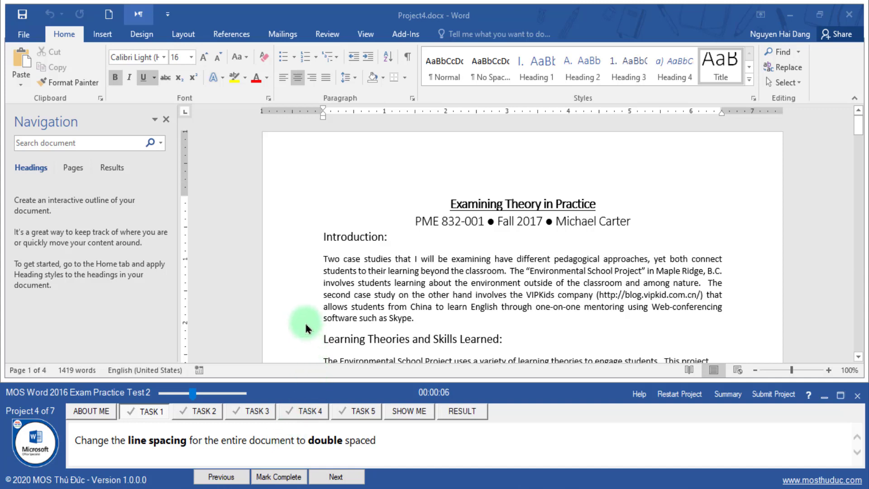
triple_click(276, 321)
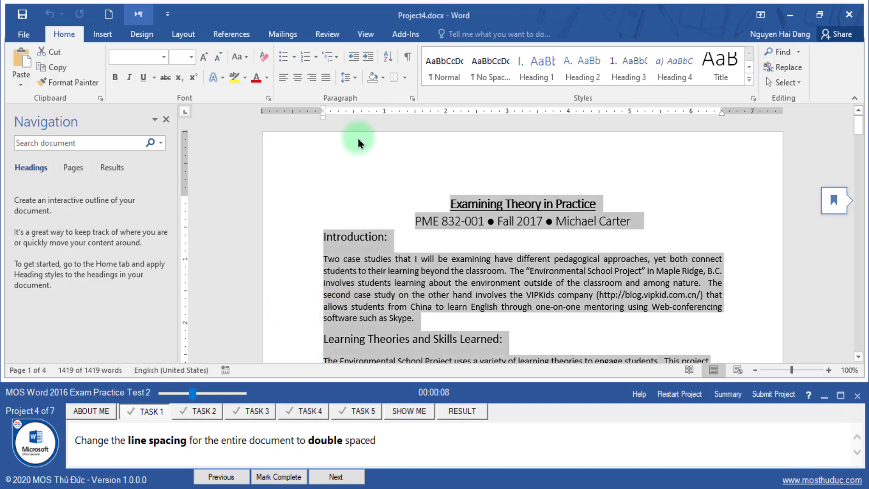
click(353, 86)
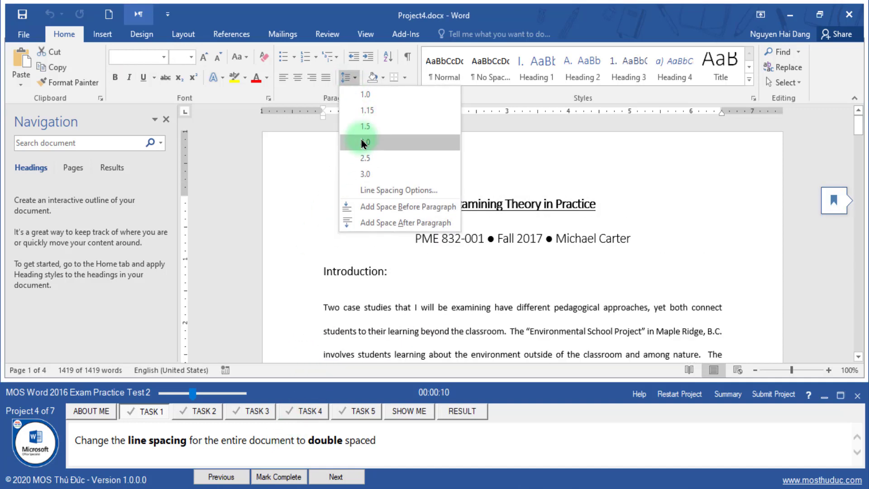
click(363, 143)
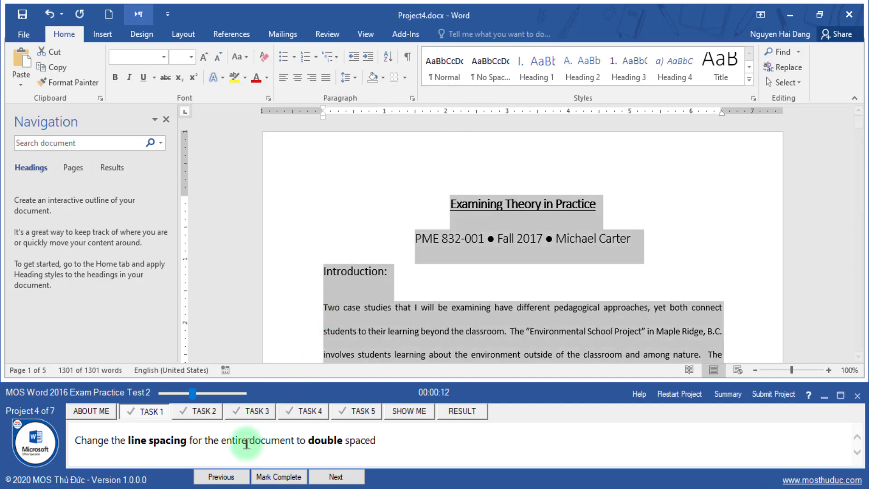
click(275, 476)
click(335, 476)
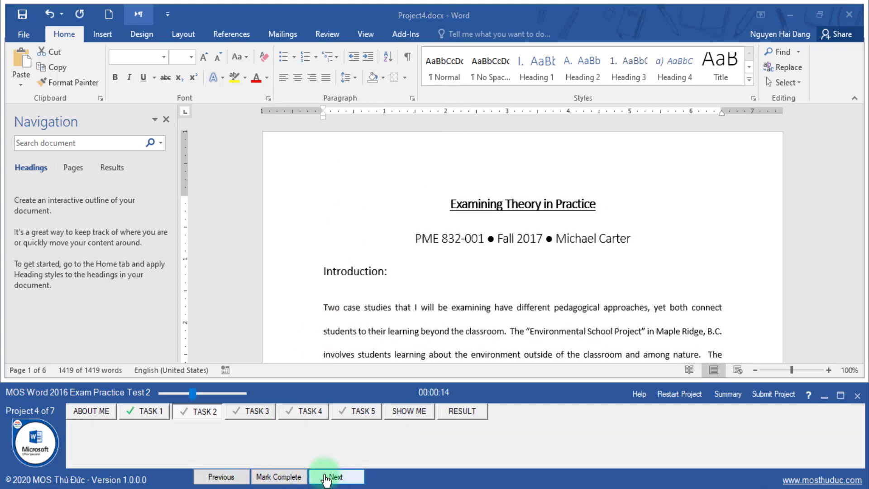
Step: Search for 'Environmental School Project' and select its occurrence in the first paragraph
drag(113, 441, 342, 442)
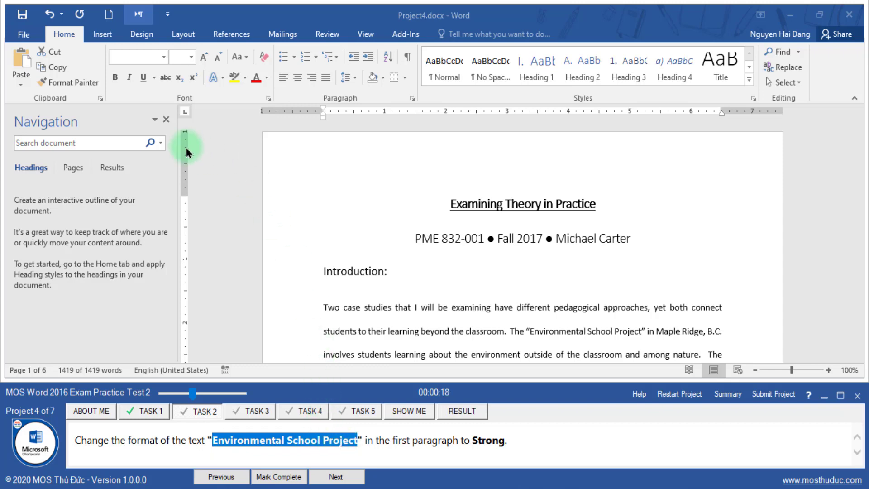
click(116, 142)
text(Environmental School Project)
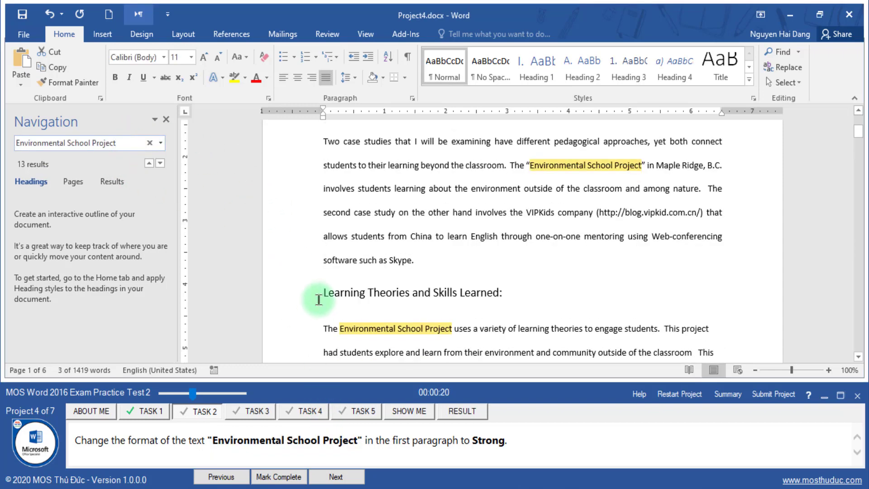
click(111, 184)
click(120, 269)
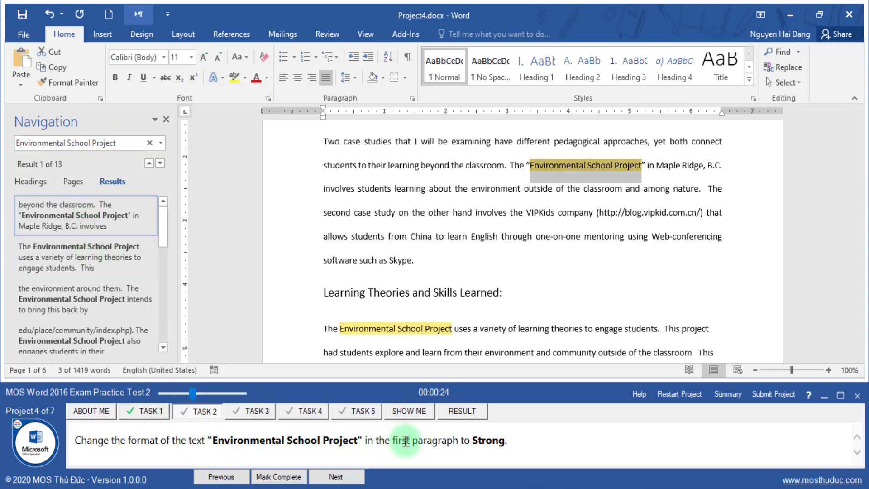
drag(406, 440, 472, 440)
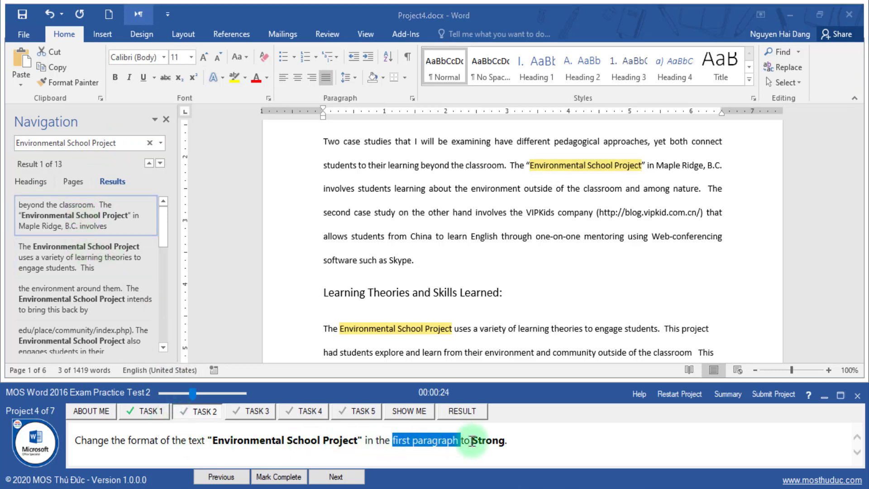
click(62, 216)
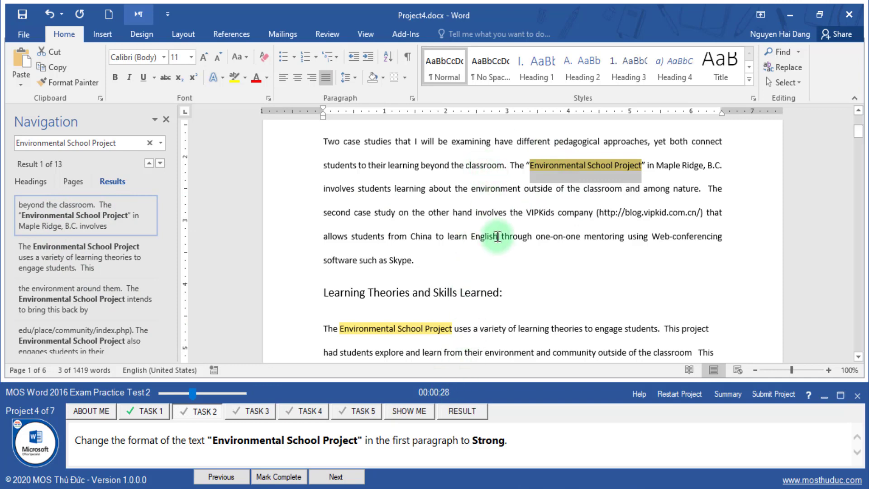
Step: Apply the Strong style to the selected phrase, then mark task 2 complete and move on
scroll(497, 236, up, 2)
scroll(497, 235, up, 4)
scroll(497, 235, down, 4)
scroll(497, 235, down, 2)
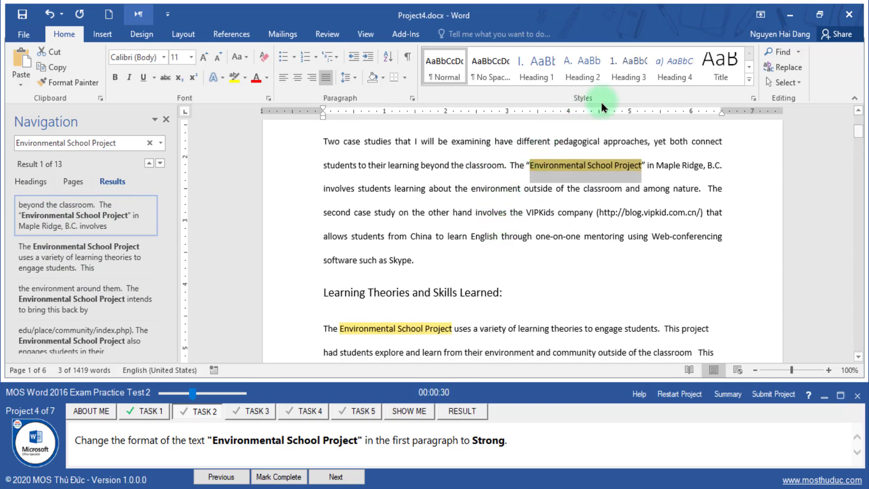
click(747, 80)
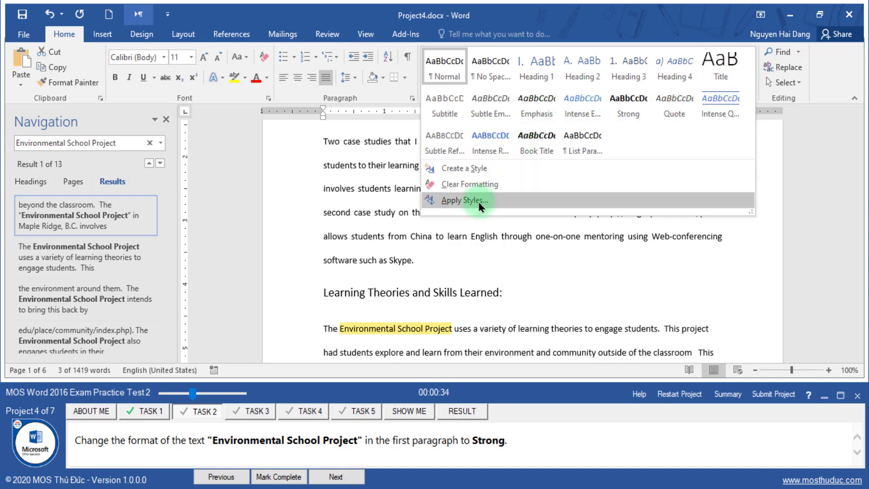
click(627, 100)
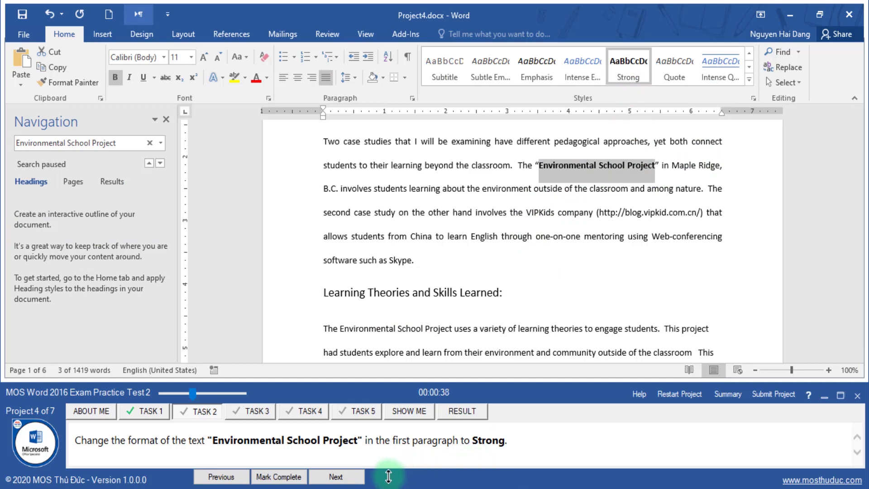
click(276, 476)
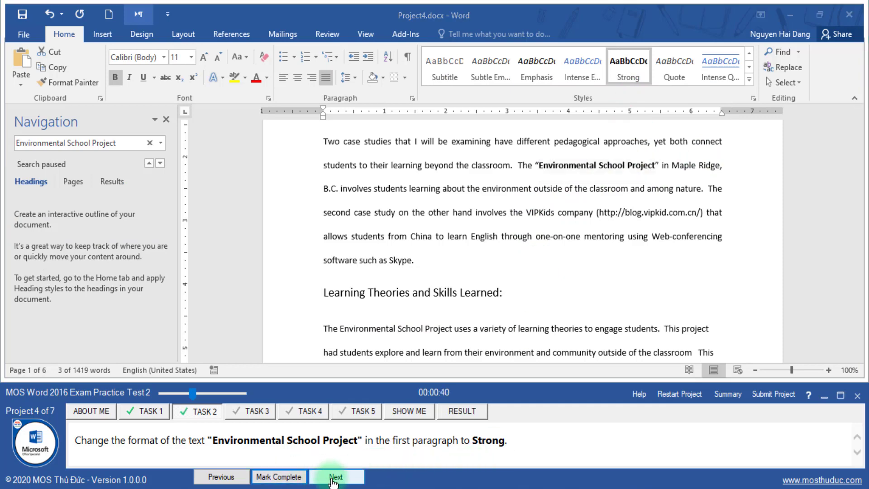
click(334, 476)
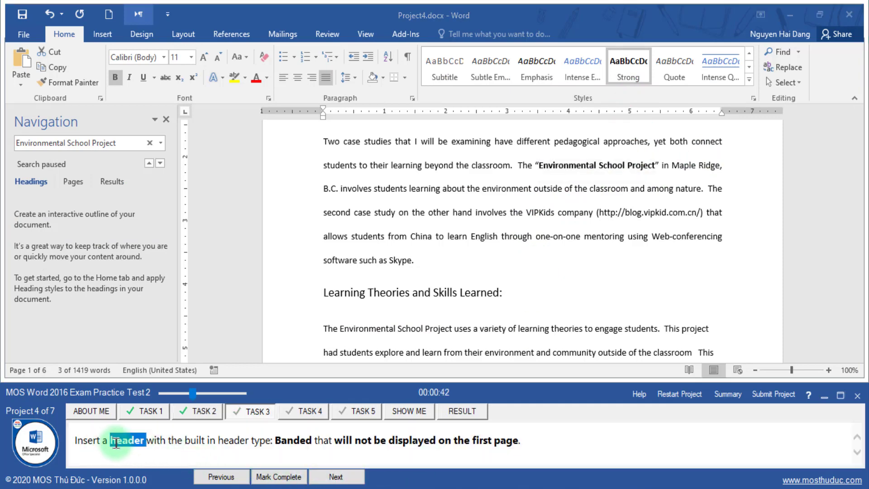
Step: Insert a Banded header with Different First Page enabled, close header editing, and mark task 3 complete
double_click(285, 441)
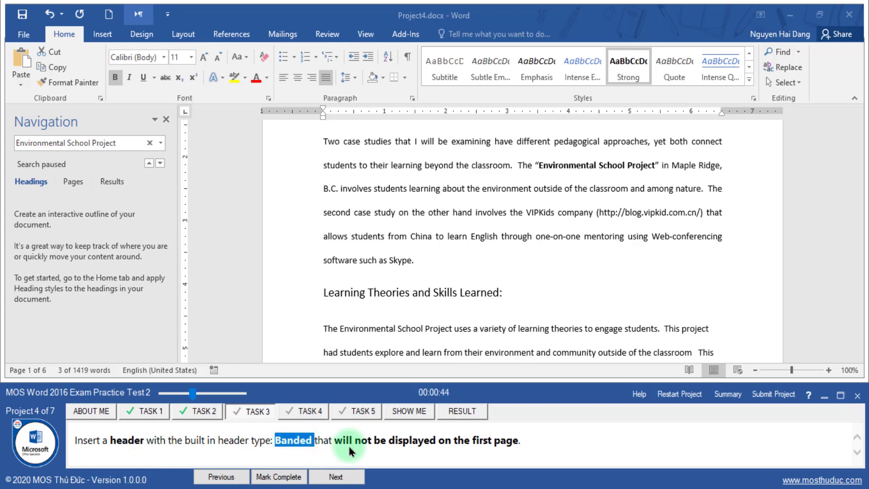
drag(337, 441, 520, 446)
click(482, 451)
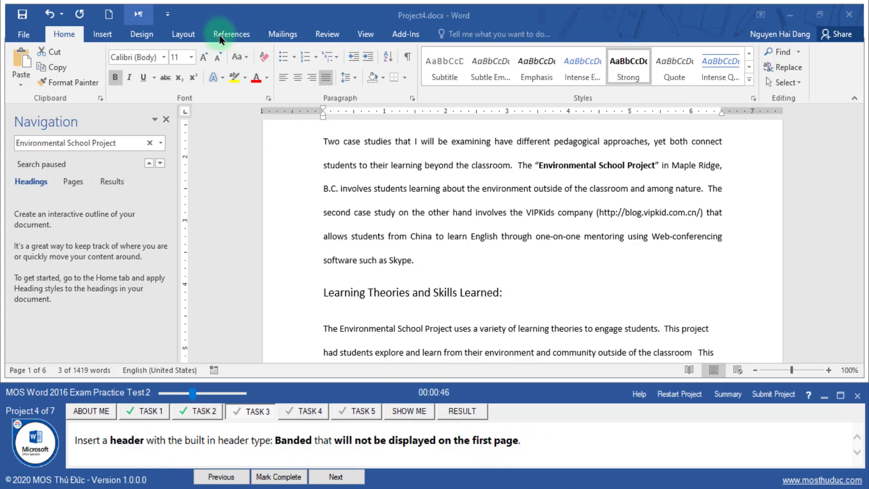
click(102, 35)
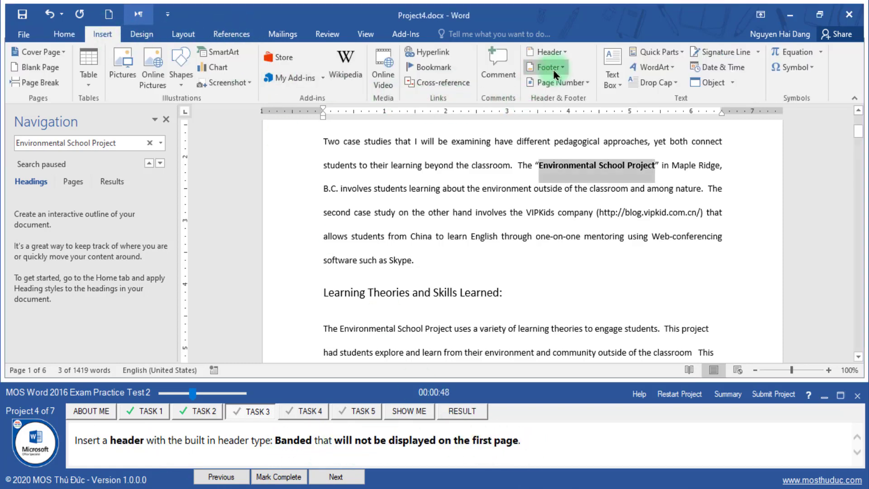
click(563, 51)
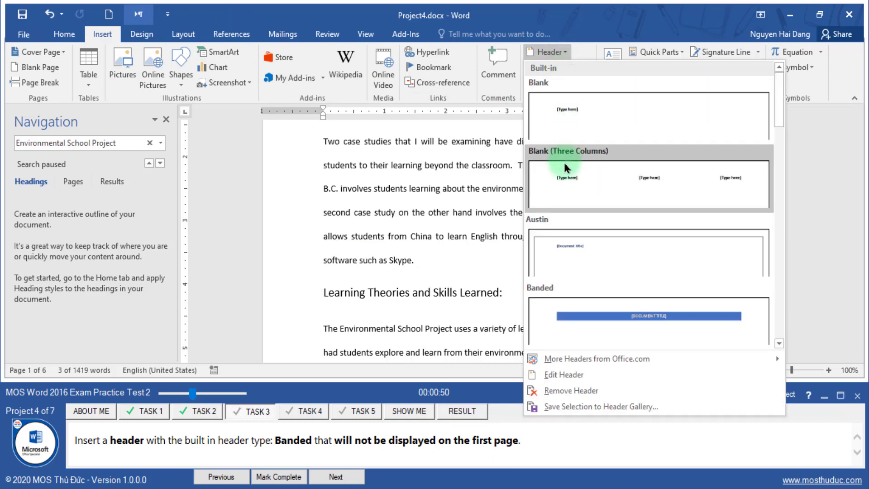
click(598, 317)
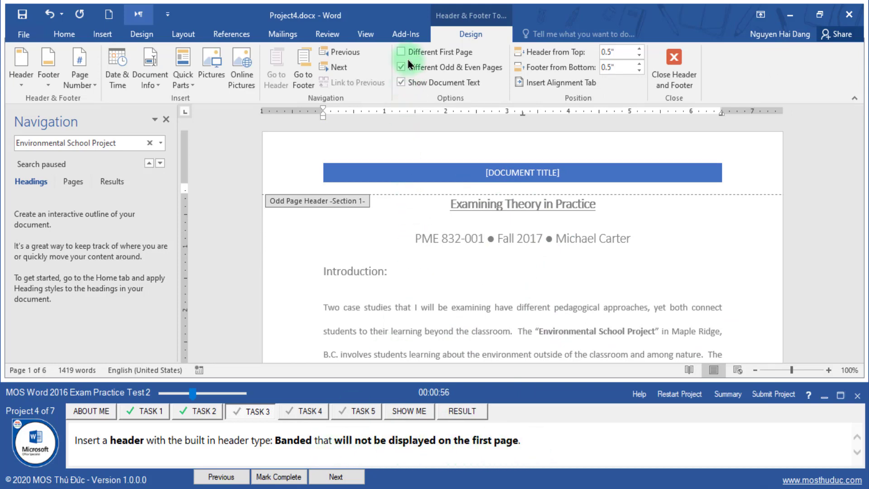
click(400, 52)
click(672, 70)
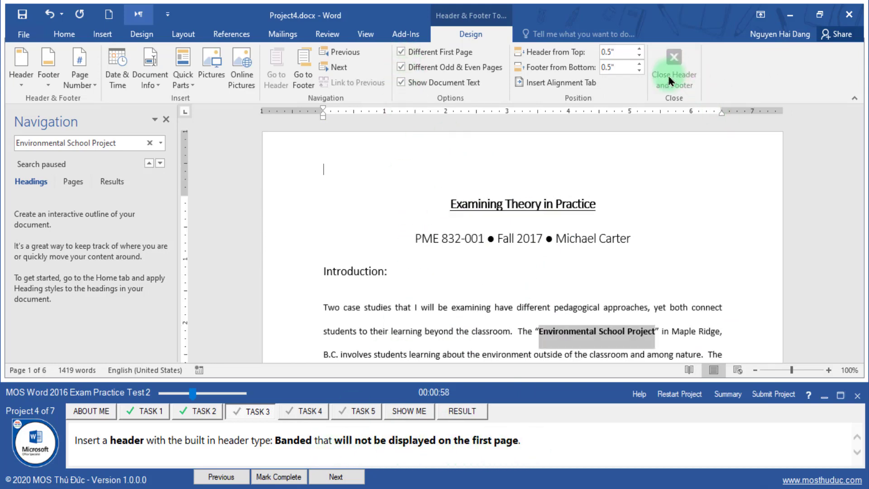
click(286, 476)
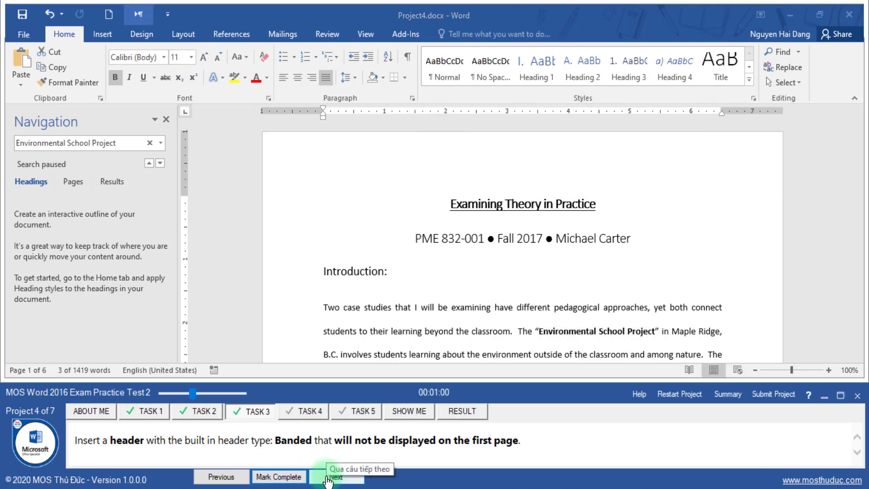
click(326, 478)
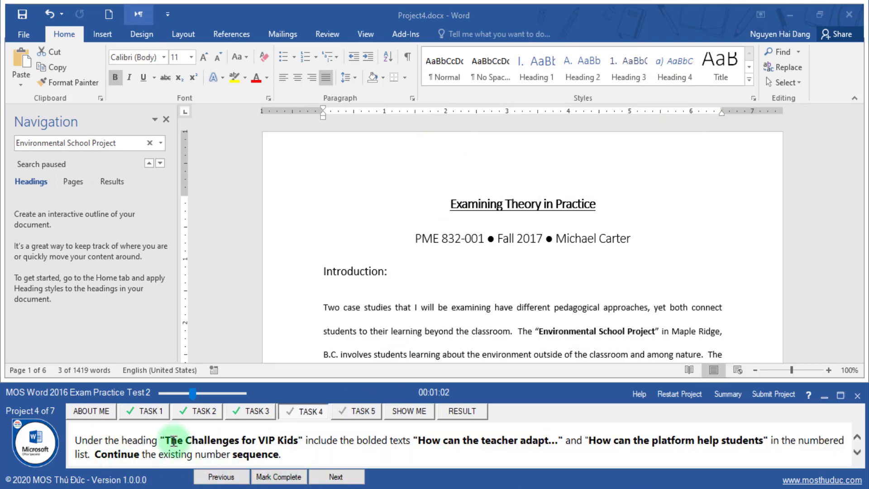
Step: Find the 'The Challenges for VIP Kids' heading and review the question headings below it
drag(169, 440, 298, 438)
key(ctrl+c)
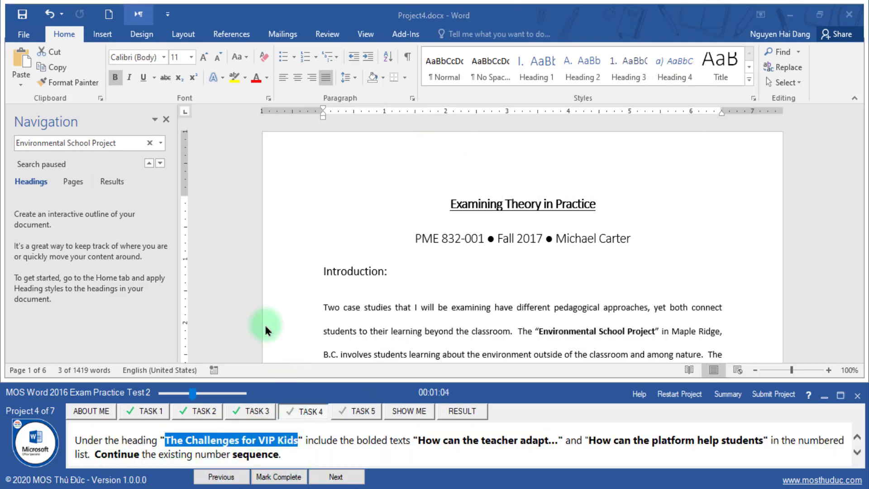
click(151, 144)
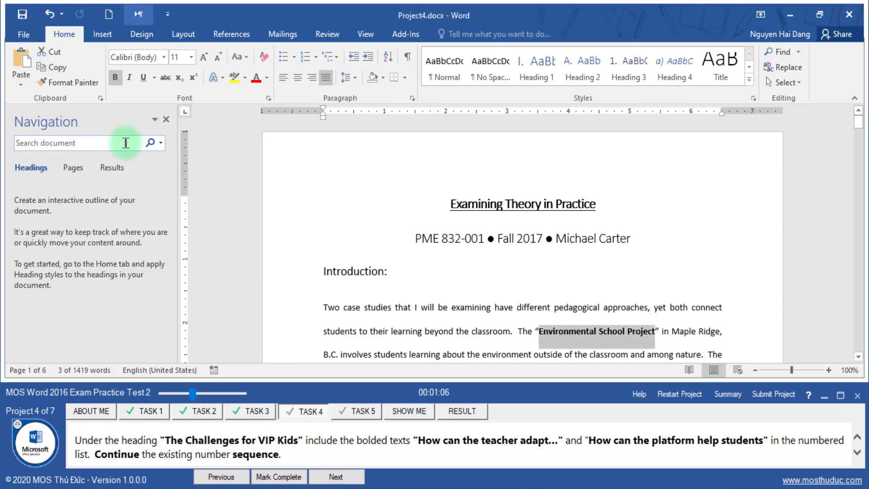
key(ctrl+v)
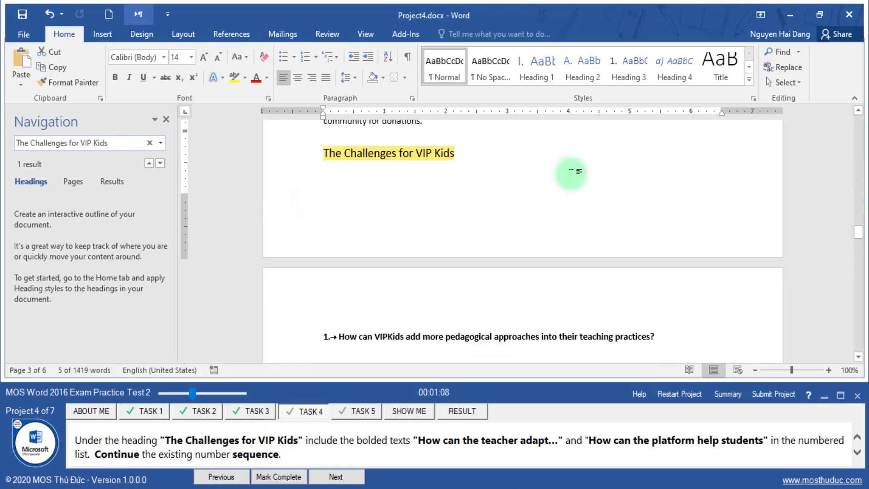
click(436, 180)
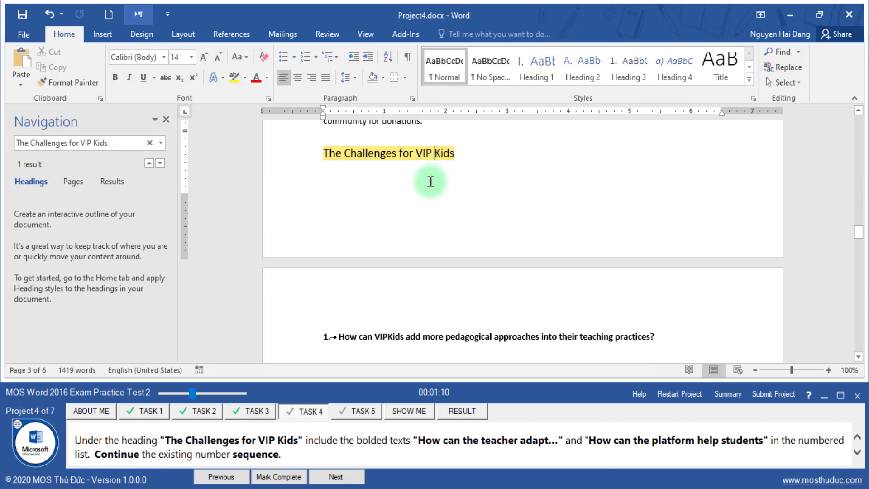
scroll(446, 213, down, 3)
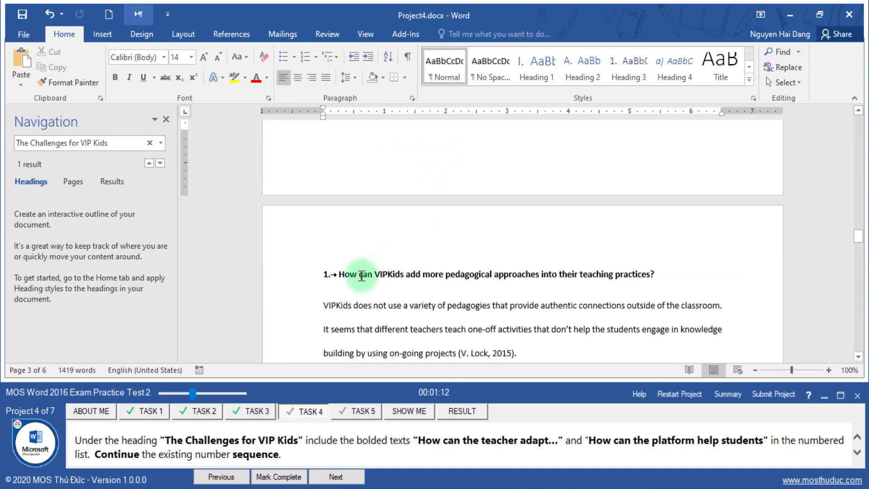
click(291, 274)
scroll(364, 316, down, 3)
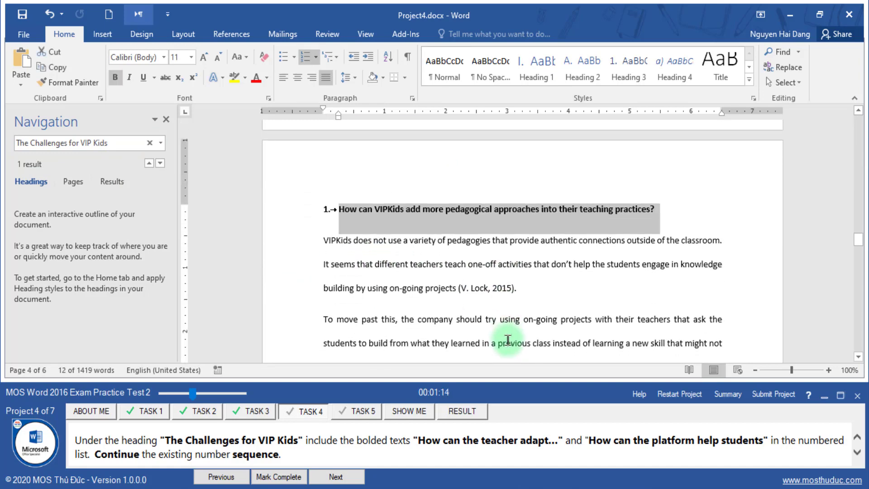
click(430, 286)
scroll(429, 283, down, 5)
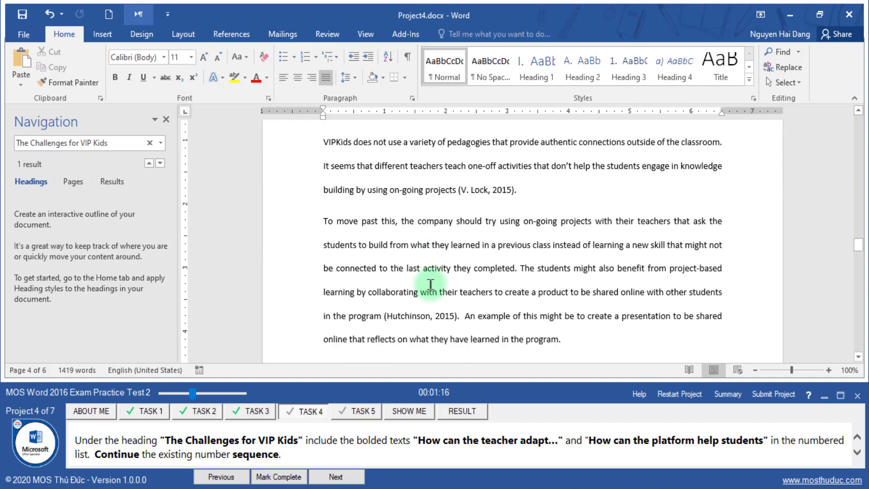
scroll(429, 272, down, 3)
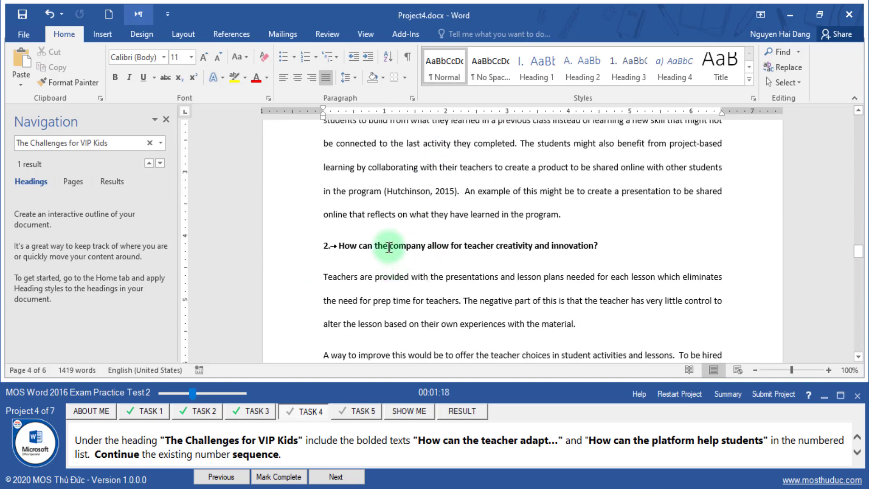
scroll(388, 246, down, 4)
scroll(389, 244, down, 3)
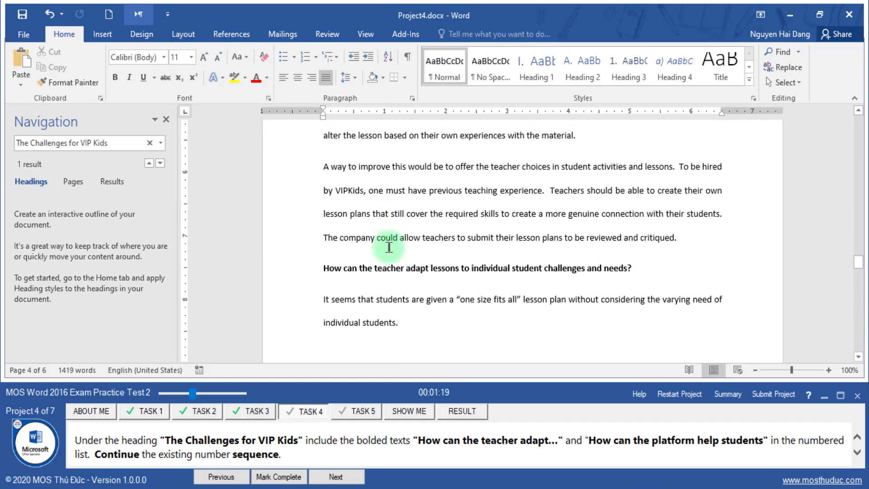
click(291, 273)
scroll(520, 254, down, 3)
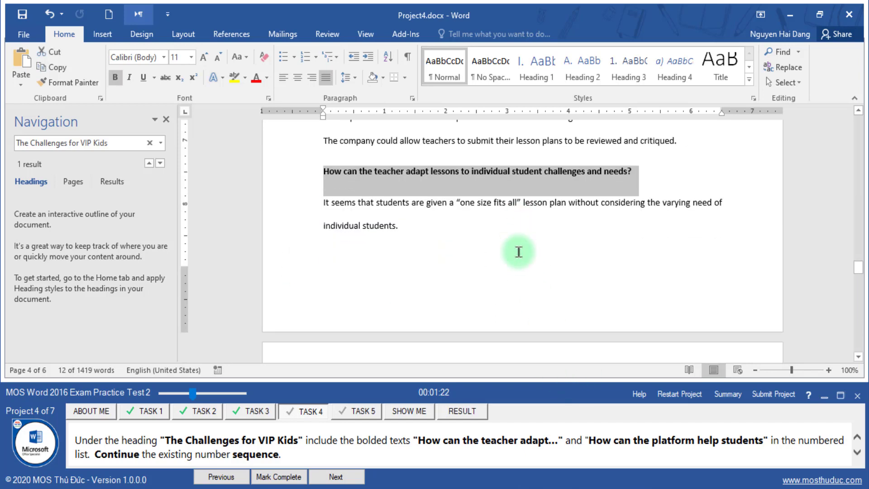
scroll(519, 252, down, 4)
scroll(497, 246, down, 5)
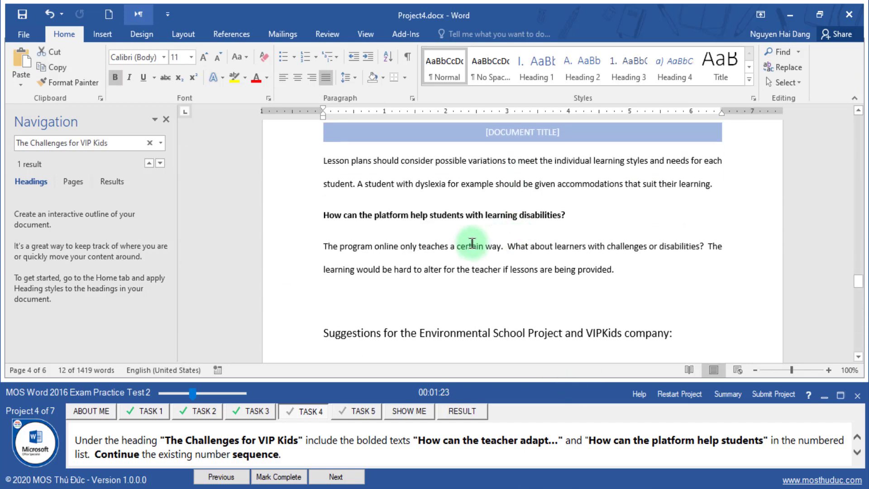
Step: Reread the continue-the-numbering requirement in the task instructions
click(797, 444)
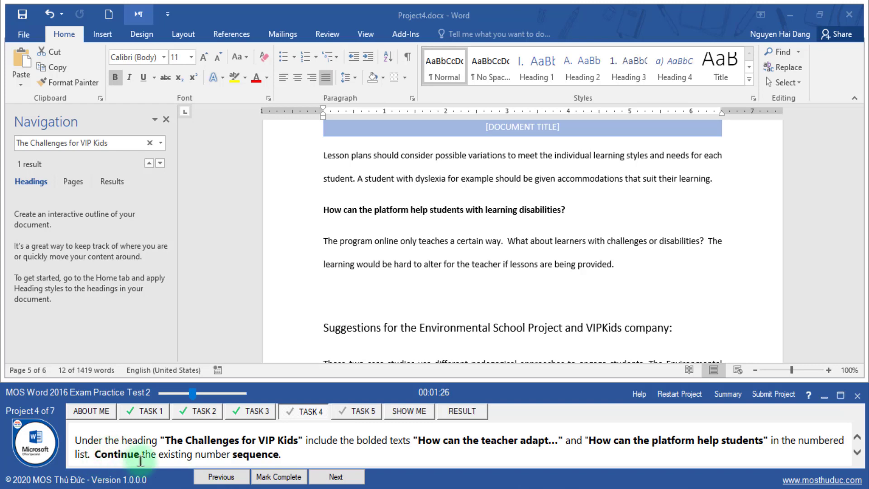
drag(141, 461, 280, 455)
click(462, 219)
ctrl+scroll(455, 256, down, 3)
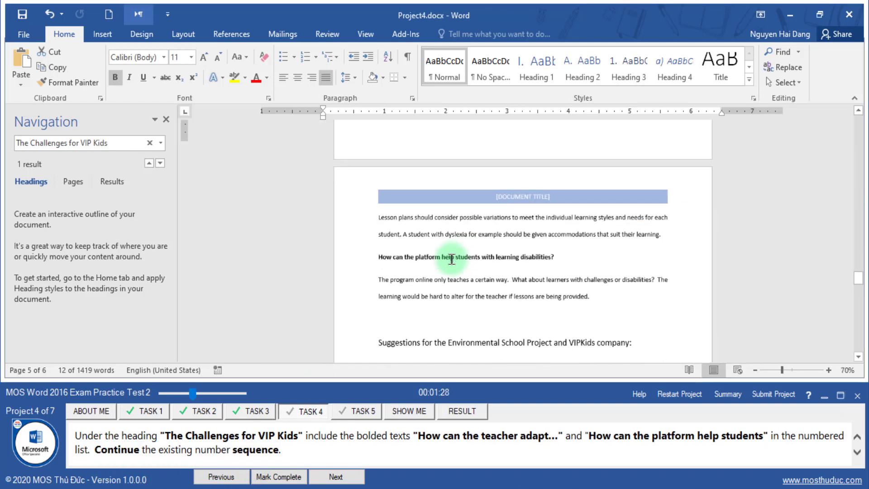
ctrl+scroll(451, 259, down, 2)
scroll(451, 261, up, 5)
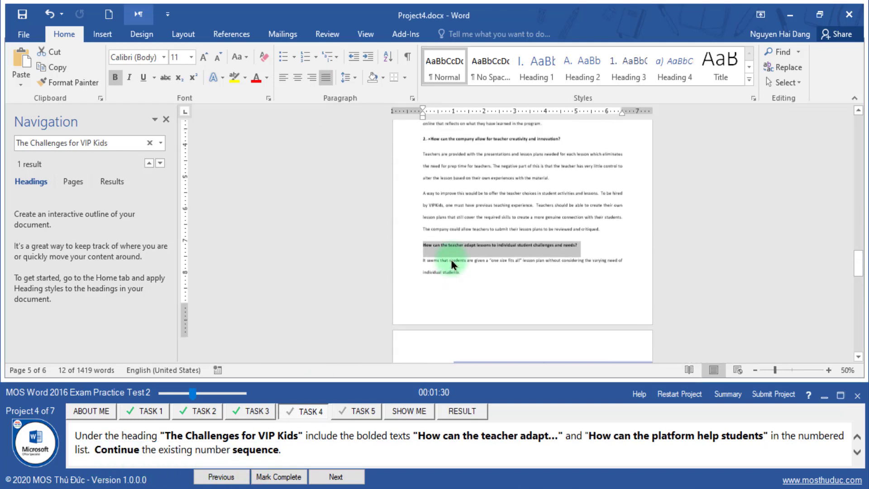
scroll(451, 262, up, 3)
ctrl+scroll(452, 262, up, 1)
scroll(451, 260, up, 3)
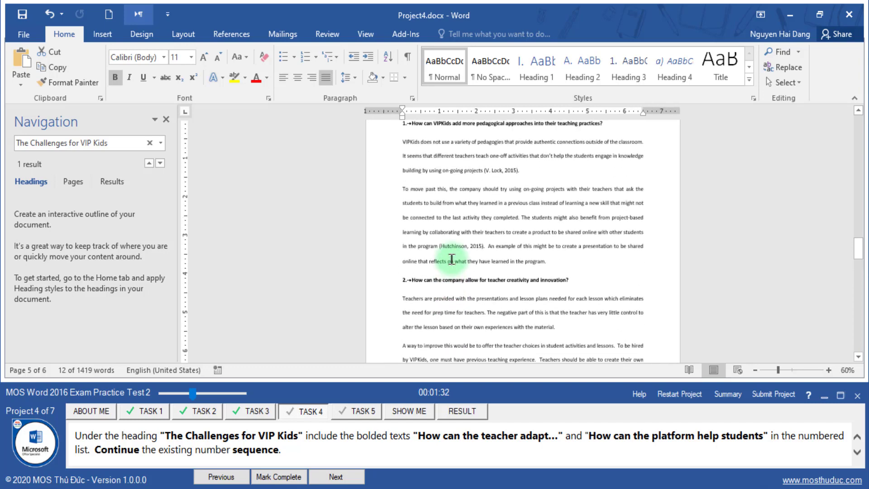
scroll(451, 260, up, 1)
Step: Select both the 'How can the teacher adapt' and 'How can the platform help students' headings together
click(369, 159)
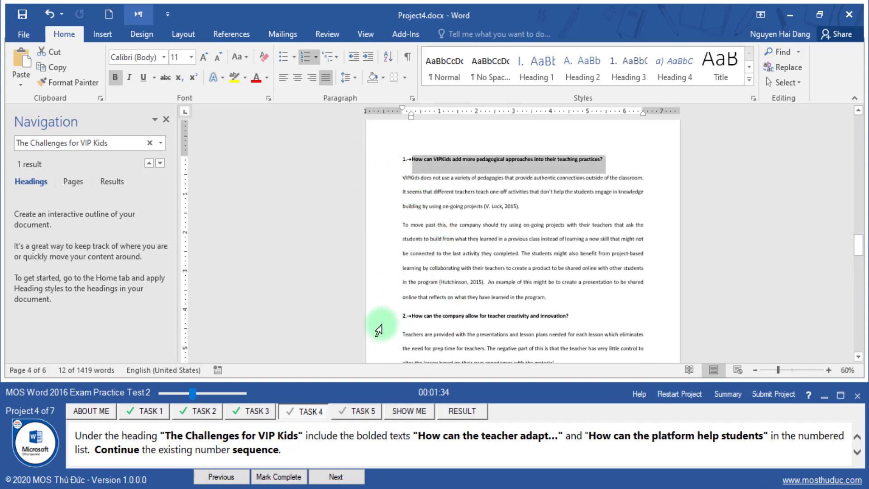
scroll(417, 306, down, 2)
scroll(403, 316, down, 3)
scroll(407, 306, down, 1)
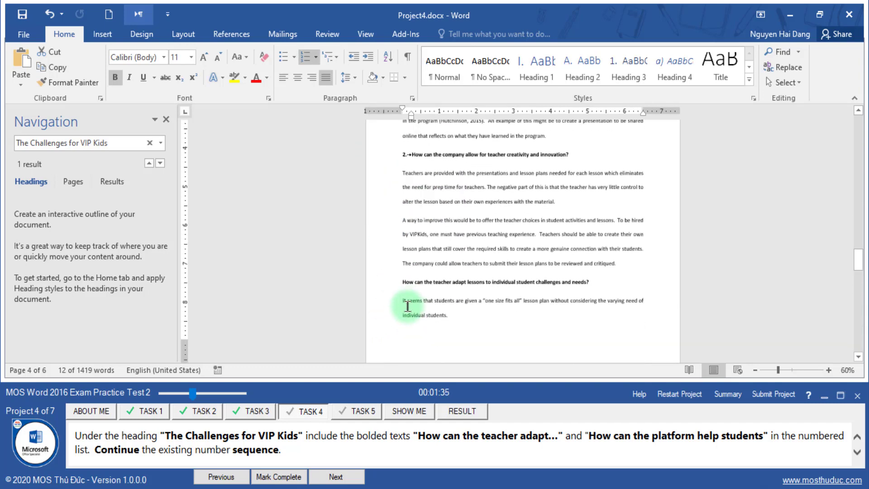
click(384, 282)
scroll(374, 317, down, 1)
scroll(378, 338, down, 2)
scroll(369, 338, down, 2)
scroll(390, 299, down, 3)
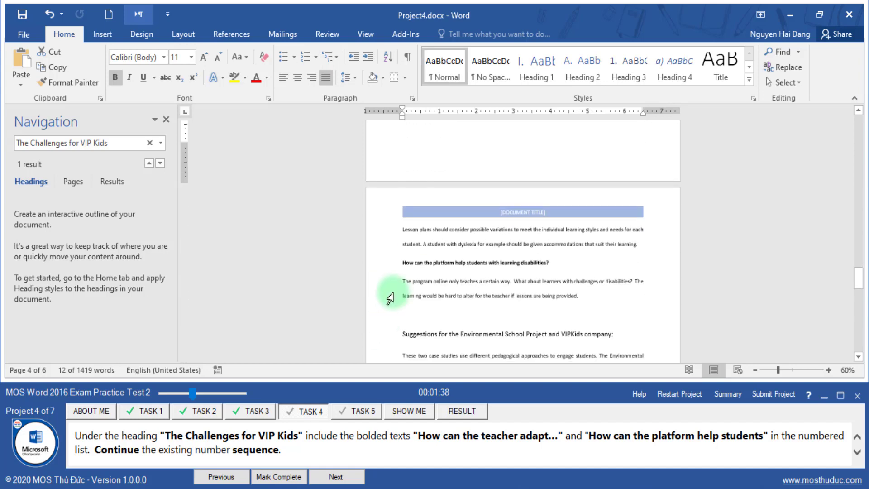
ctrl+click(381, 268)
scroll(525, 266, up, 2)
scroll(525, 266, up, 3)
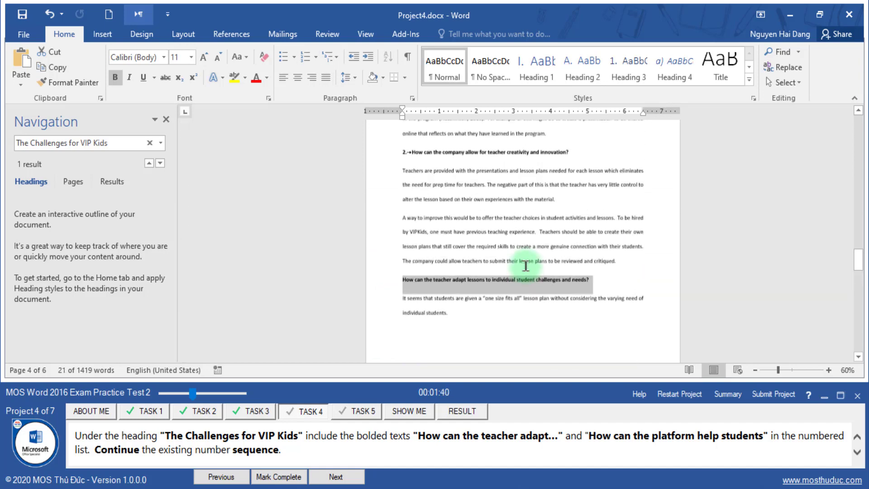
scroll(524, 266, up, 5)
scroll(525, 266, down, 5)
scroll(494, 269, down, 2)
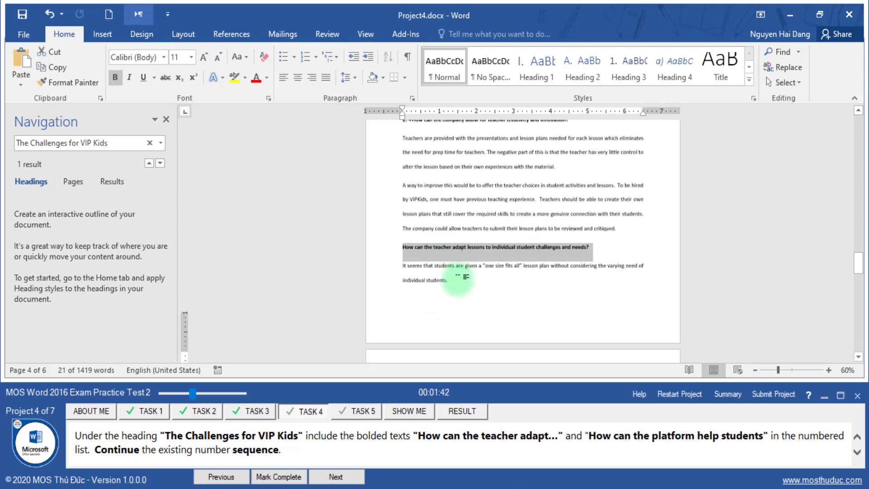
scroll(460, 277, down, 4)
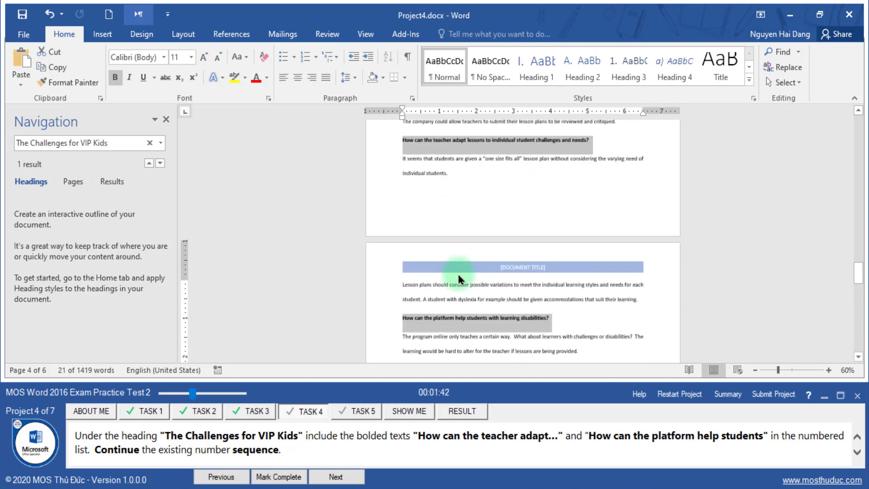
Step: Apply 1. 2. 3. numbering to the two selected question headings
click(317, 57)
click(382, 113)
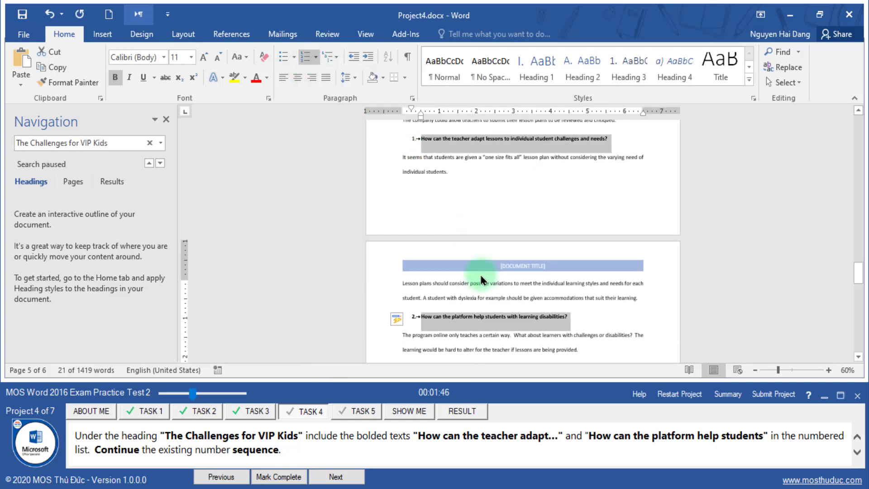
ctrl+scroll(462, 221, up, 4)
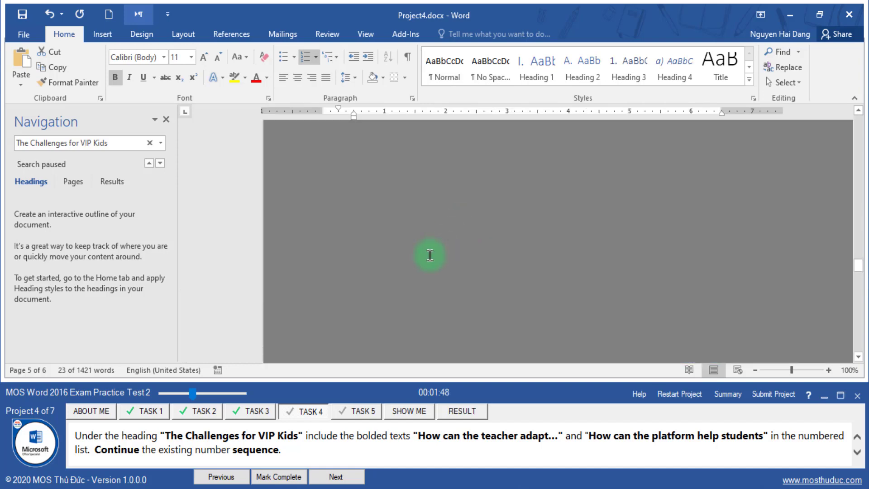
scroll(430, 256, down, 5)
mouse_move(348, 288)
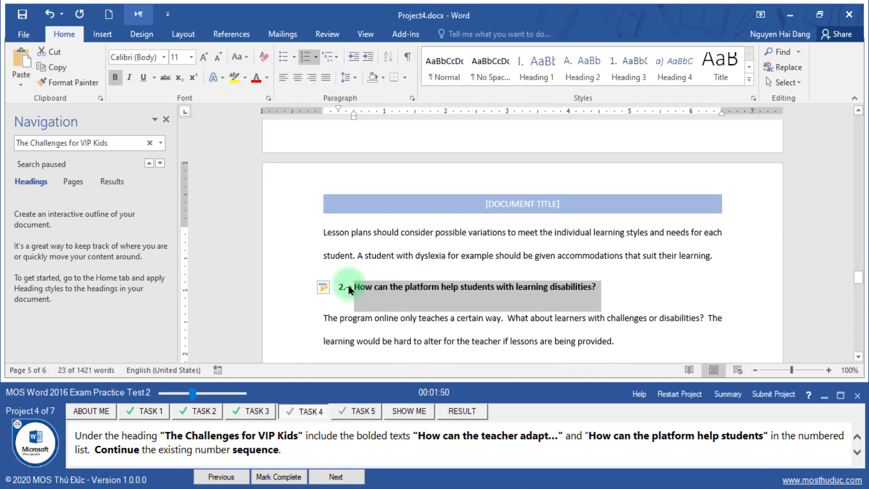
scroll(350, 279, up, 2)
scroll(350, 280, down, 7)
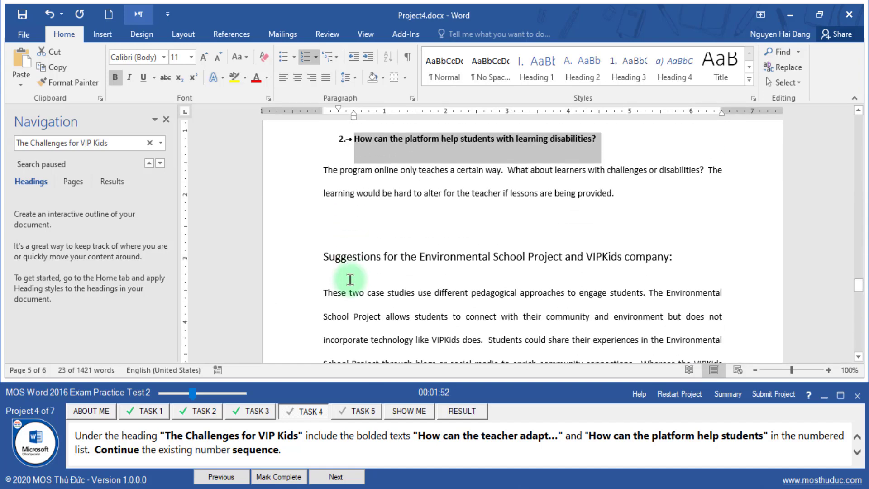
scroll(350, 280, up, 5)
scroll(350, 284, up, 3)
scroll(349, 285, up, 2)
scroll(350, 289, up, 2)
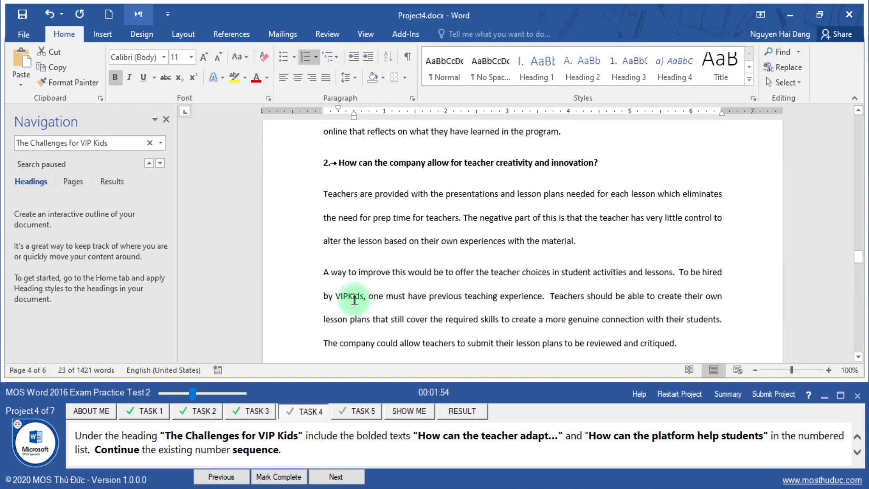
scroll(353, 299, up, 4)
scroll(332, 328, down, 2)
scroll(337, 317, down, 3)
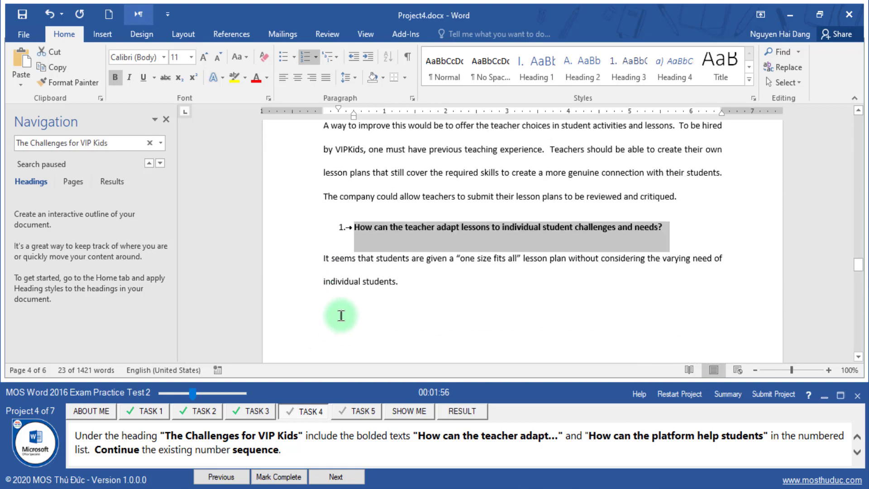
scroll(337, 312, down, 1)
Step: Choose Continue Numbering so the questions become items 3 and 4, and mark the task done
right_click(341, 154)
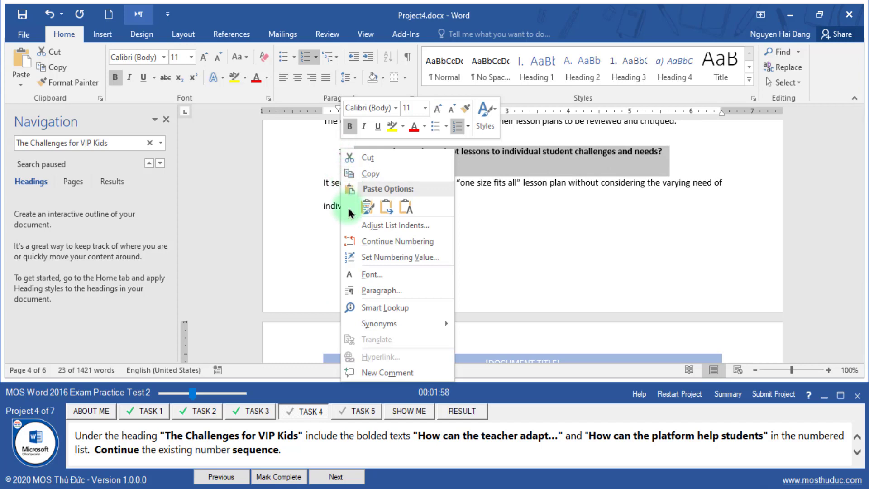
click(363, 242)
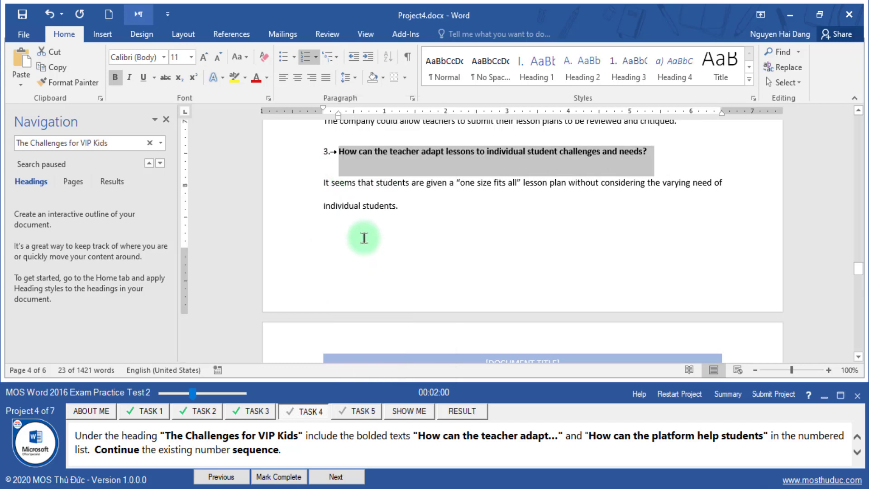
scroll(348, 257, down, 5)
scroll(349, 257, down, 4)
scroll(348, 319, down, 1)
click(288, 472)
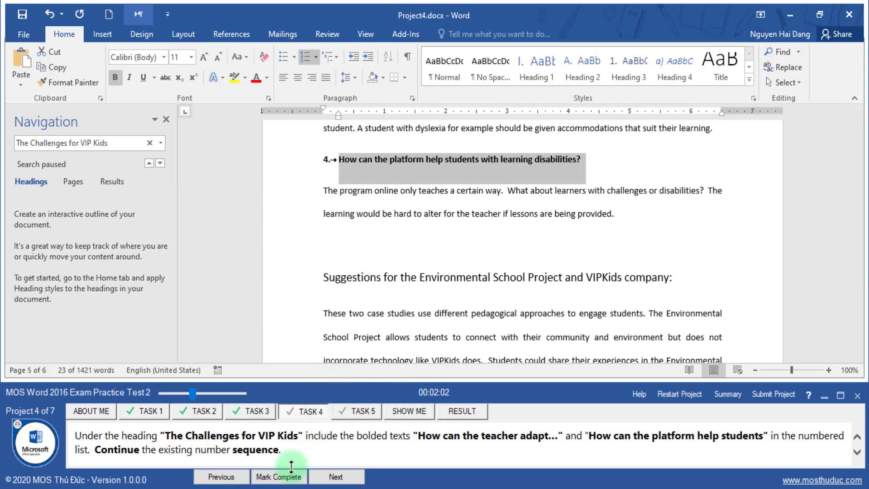
Step: Submit and save Project 4, then select the 'Himalayan Coffee House' title in Project 5's task 1
click(315, 475)
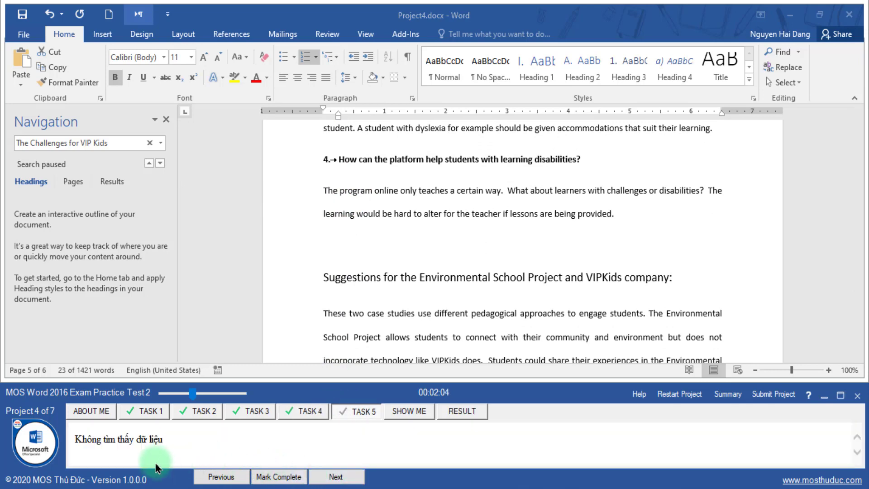
click(324, 415)
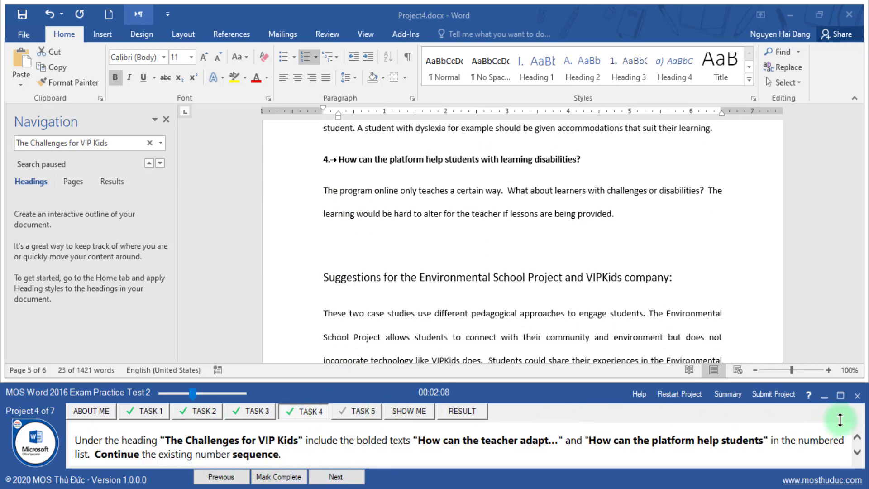
click(783, 397)
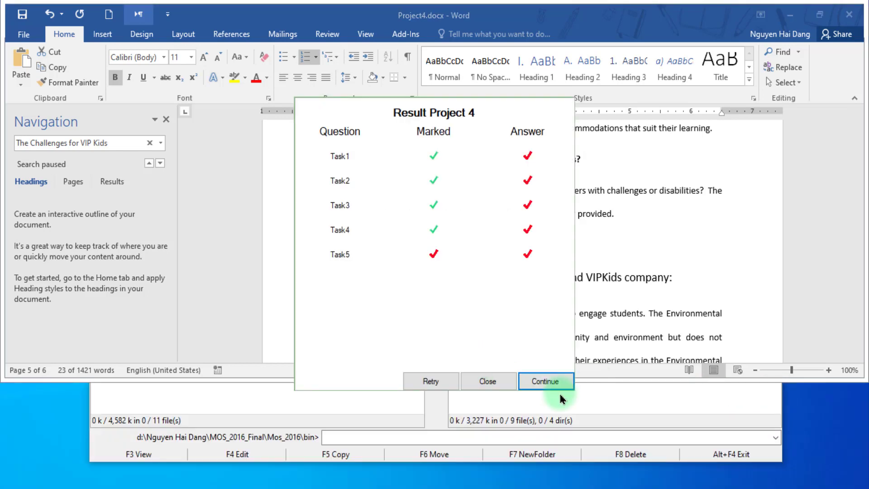
click(545, 381)
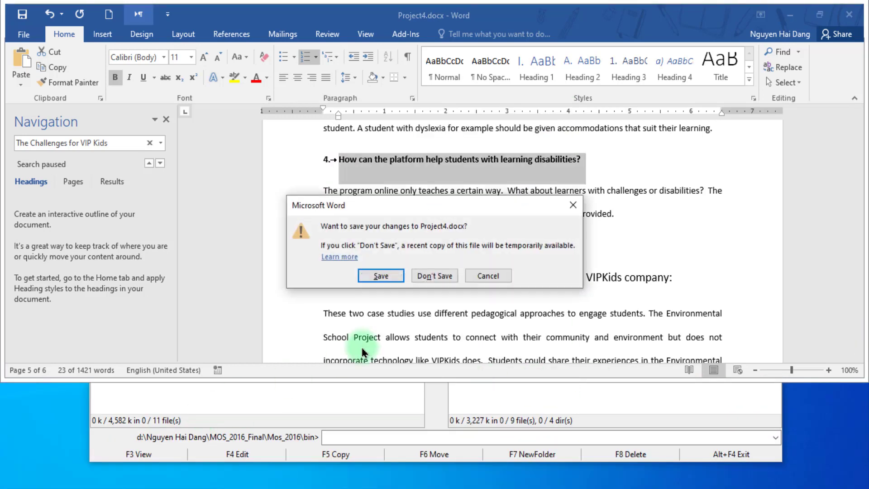
click(381, 276)
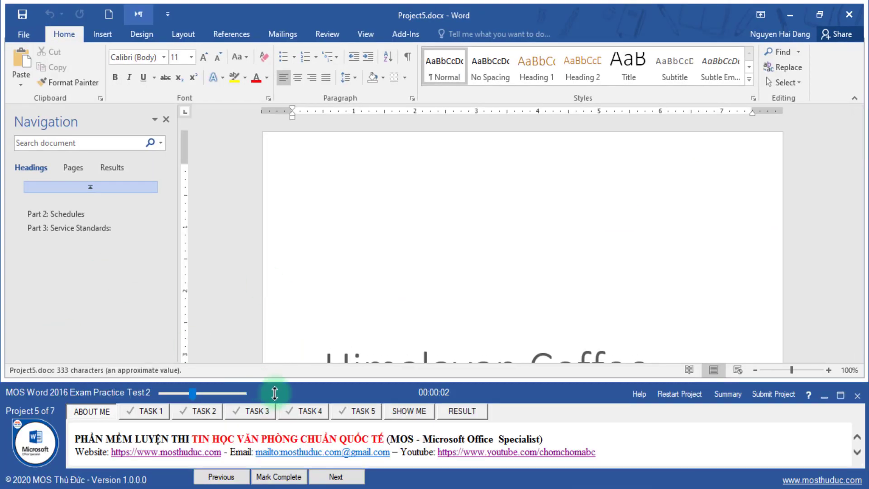
click(152, 417)
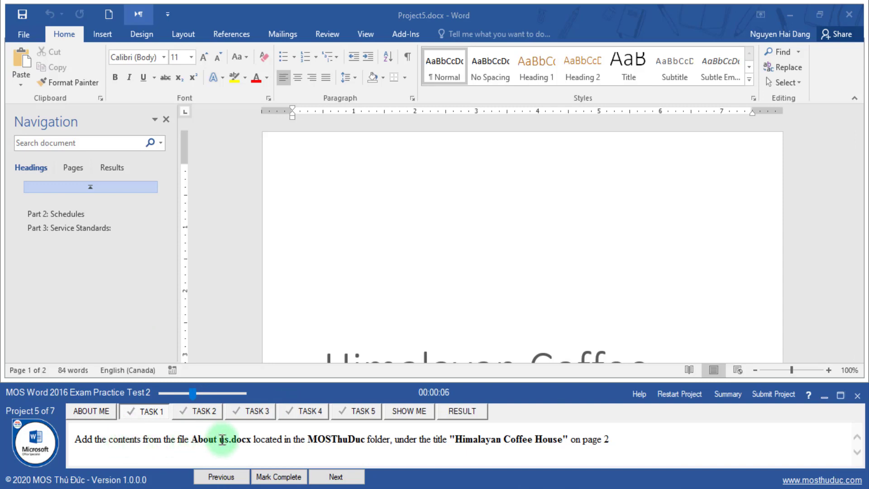
drag(456, 437, 553, 437)
key(ctrl+c)
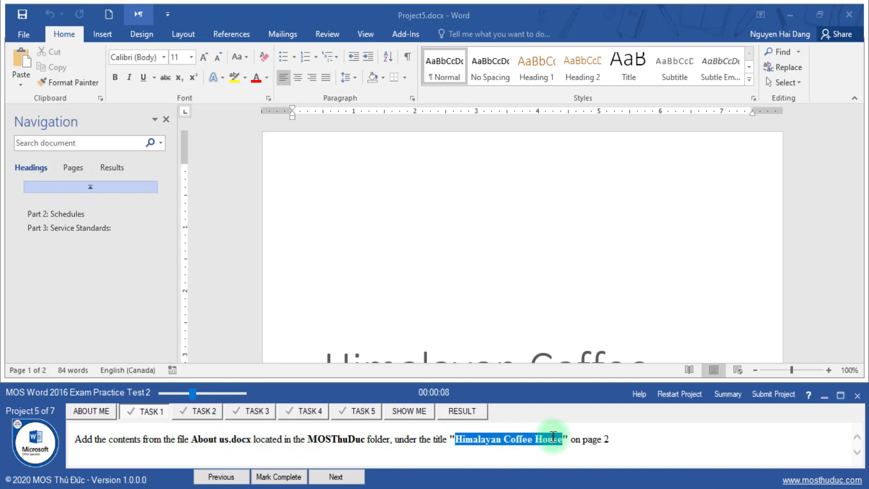
Step: Search for 'Himalayan Coffee House', jump to the page-2 match, and place the cursor below it
click(115, 142)
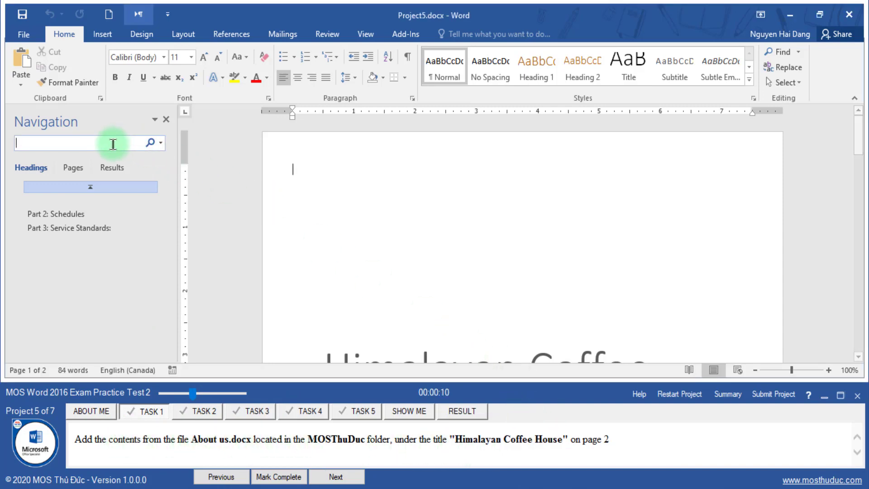
key(ctrl+v)
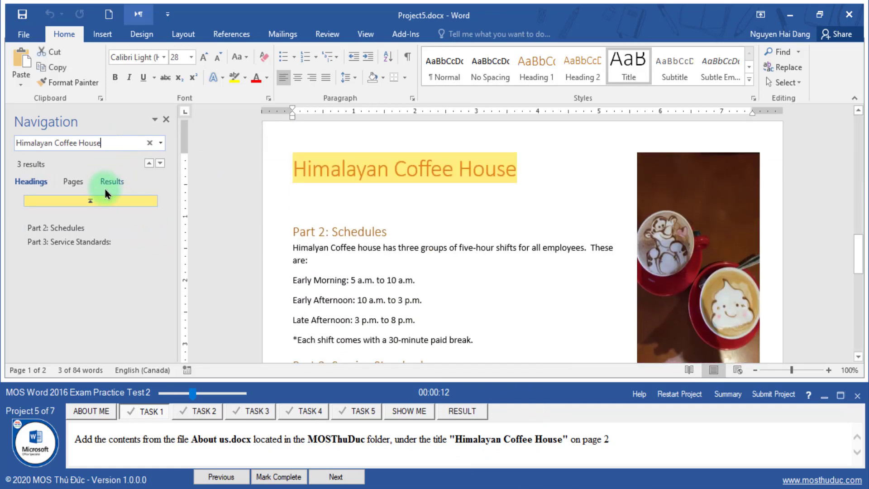
click(106, 189)
click(98, 206)
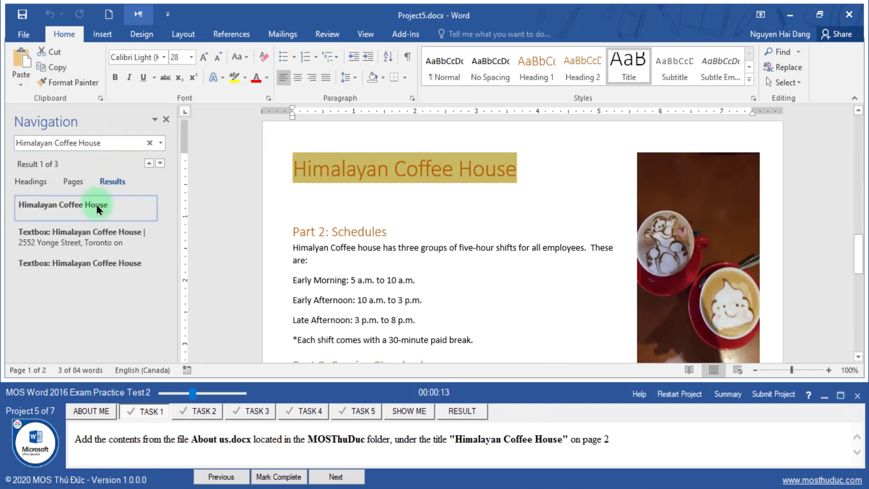
click(123, 268)
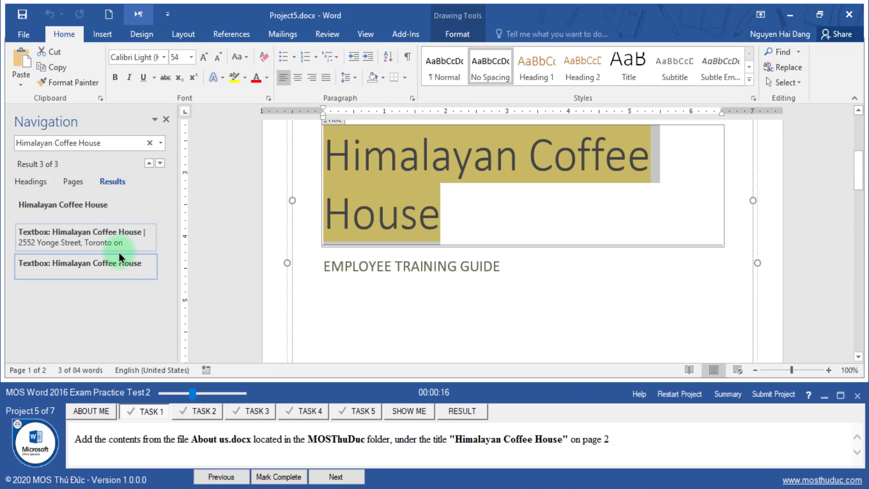
click(107, 204)
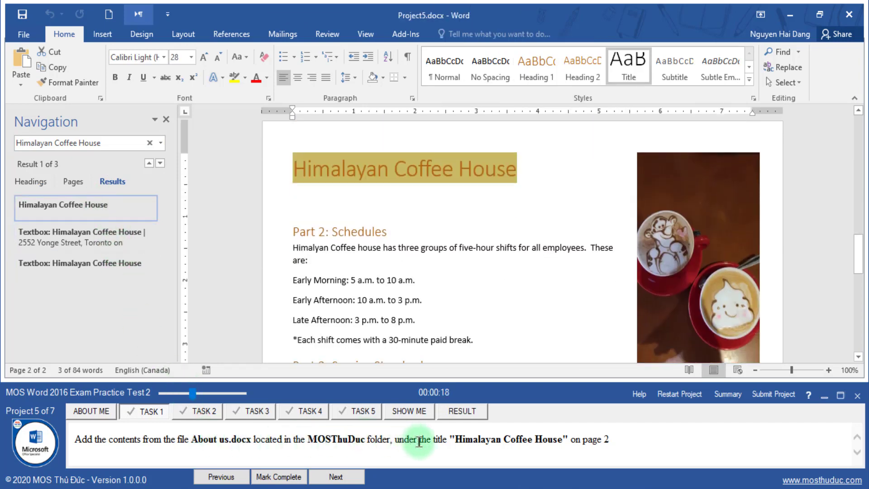
click(320, 202)
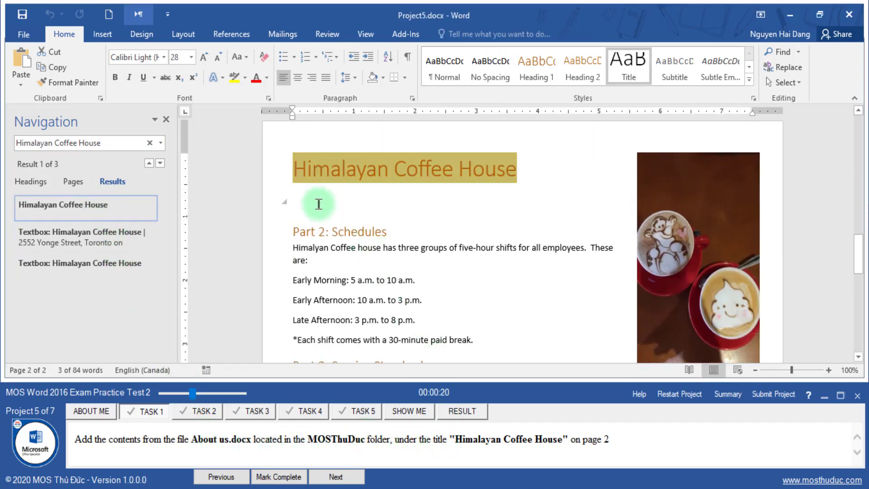
Step: Insert About us.docx from the MOSThuDuc folder under the title, then mark task 1 complete
click(104, 34)
click(732, 83)
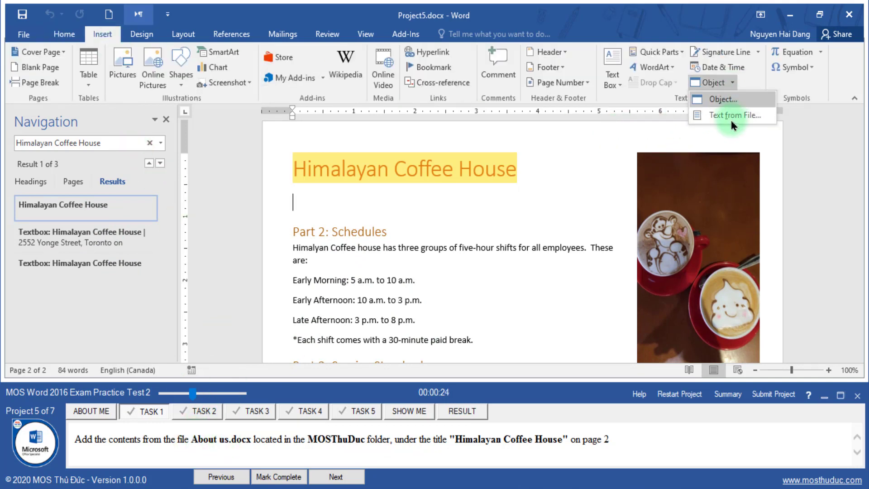
click(731, 116)
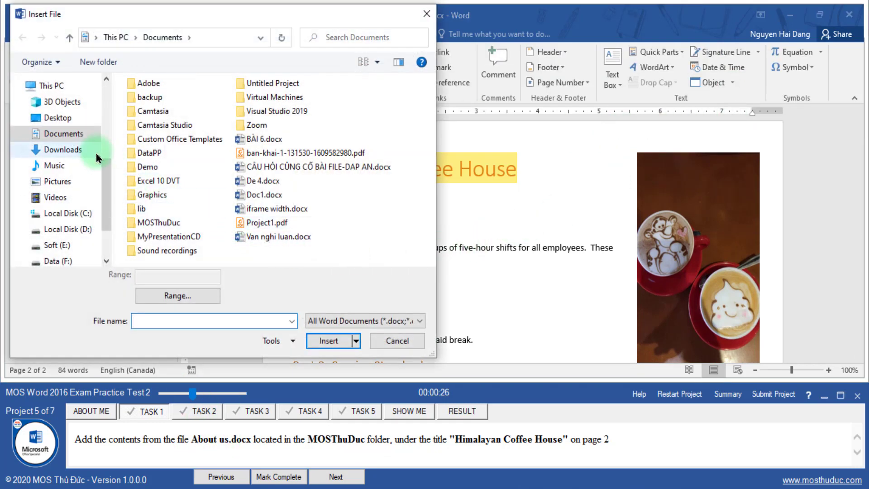
double_click(166, 223)
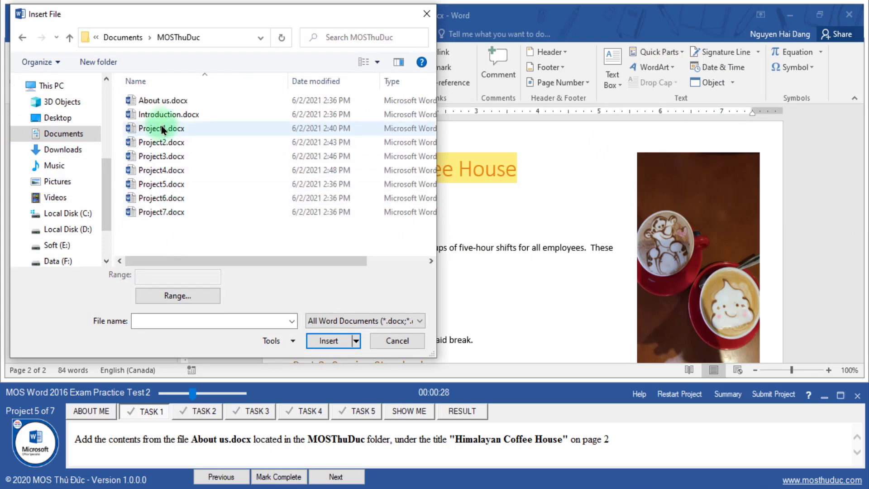
click(163, 100)
click(326, 341)
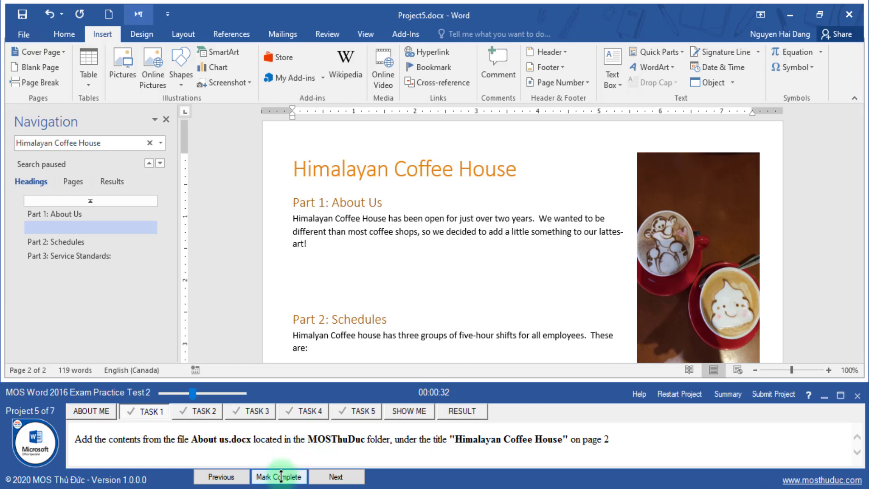
click(295, 477)
click(337, 477)
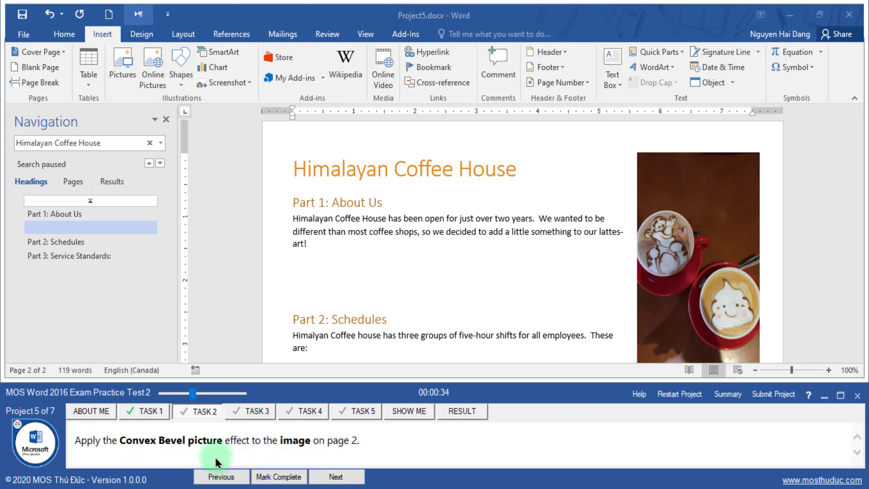
Step: Select the latte-art coffee picture on page 2 and open its Picture Effects list
drag(120, 440, 221, 440)
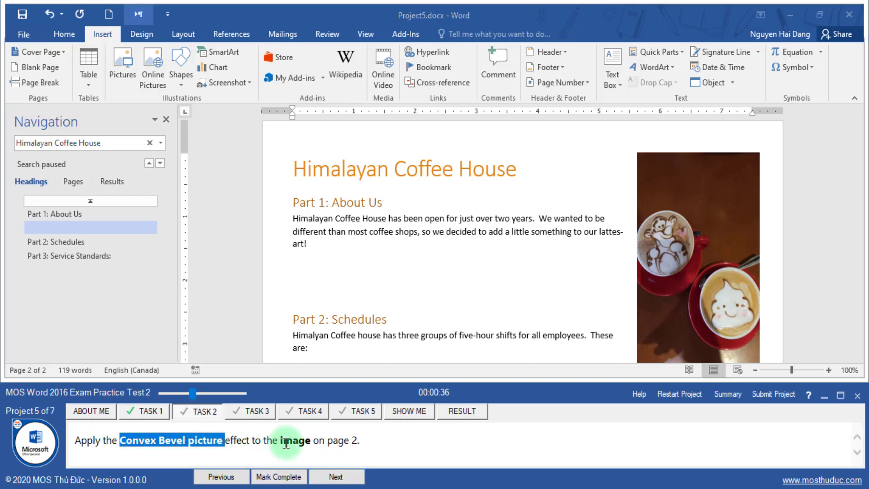
click(78, 171)
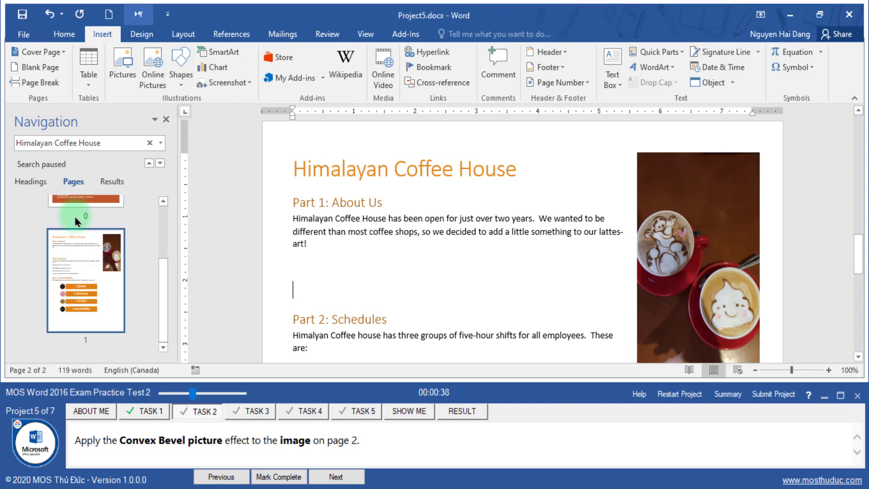
click(301, 281)
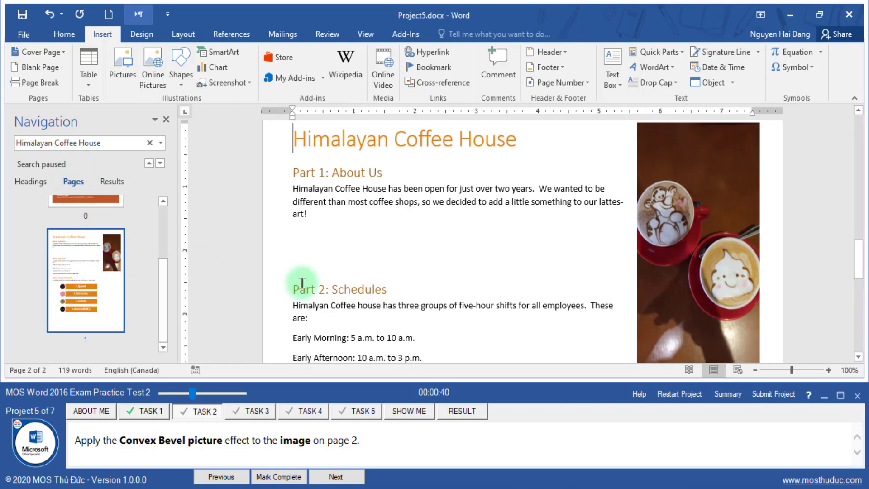
click(671, 281)
scroll(658, 300, down, 1)
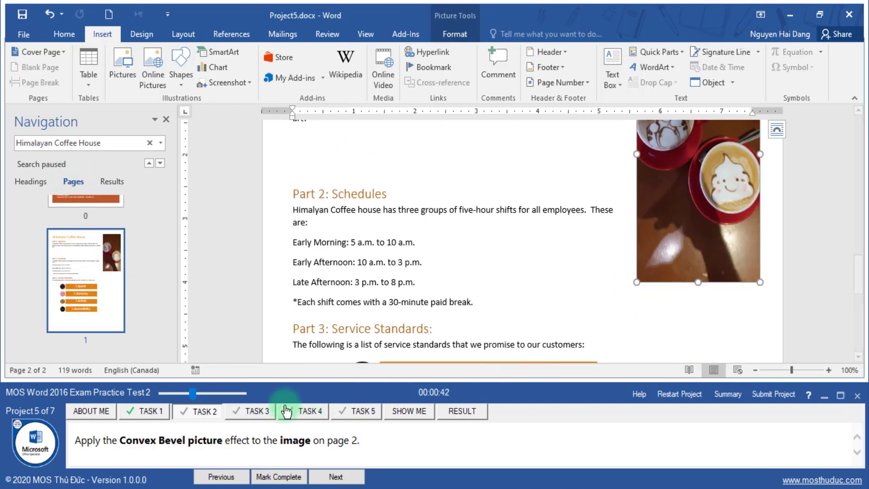
click(454, 33)
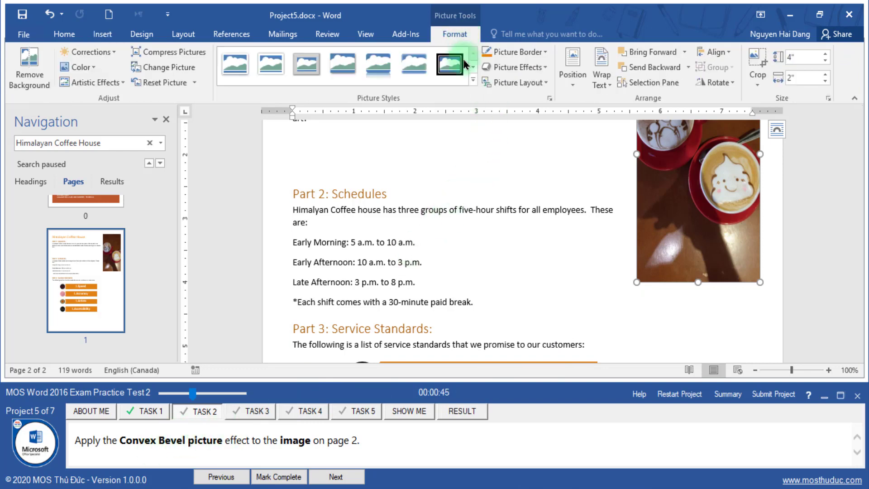
click(545, 68)
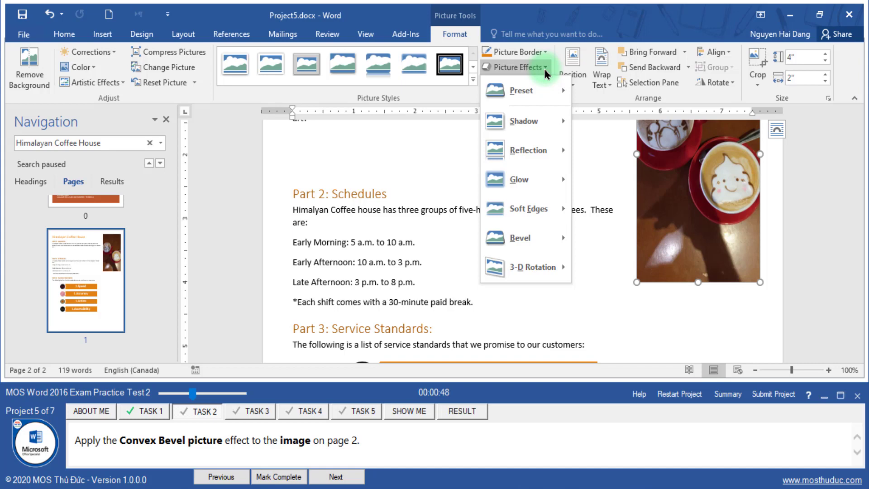
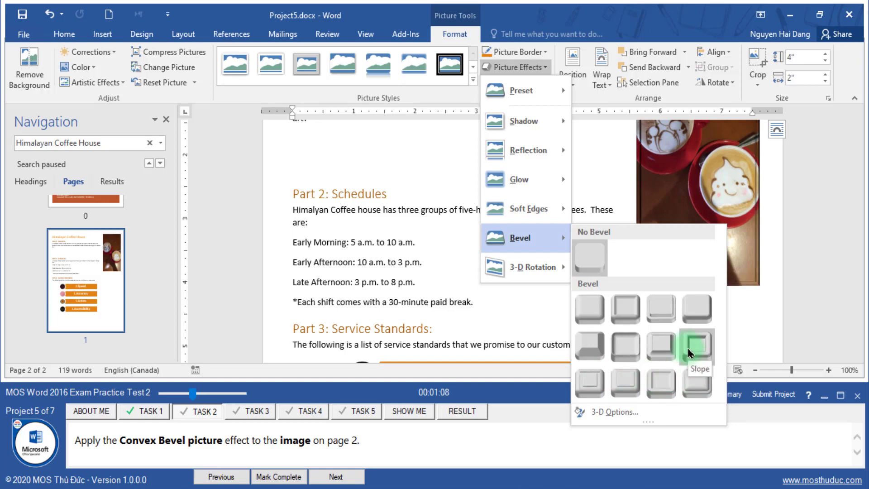
Step: Apply the Convex bevel to the page 2 coffee picture and advance to Task 3
click(656, 353)
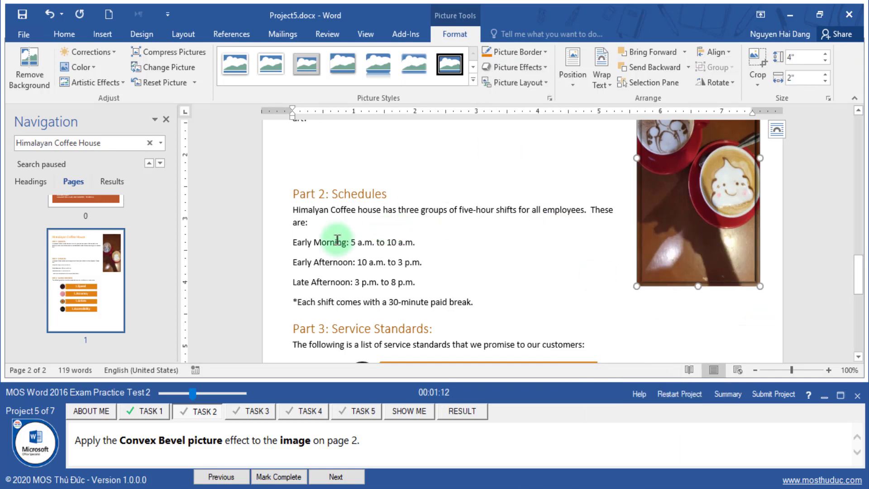
click(278, 477)
click(321, 478)
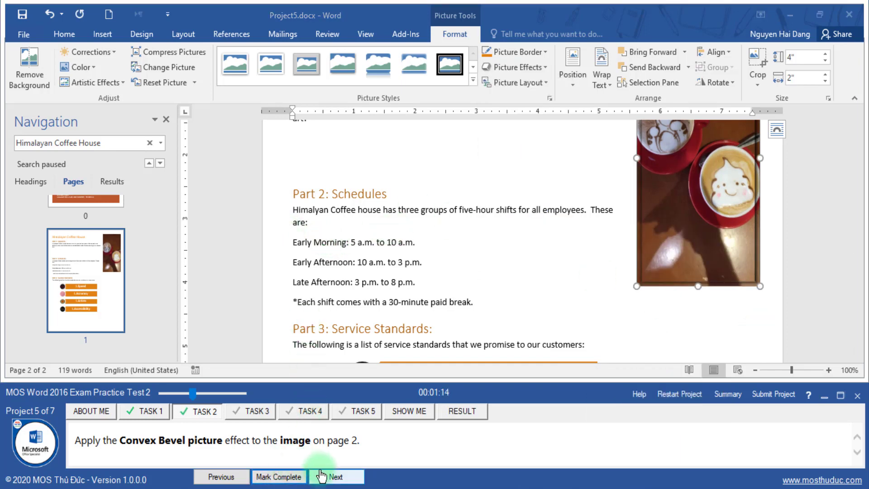
click(126, 438)
Step: Read the task, then place the insertion point below the SmartArt list on page 3
drag(94, 436, 134, 436)
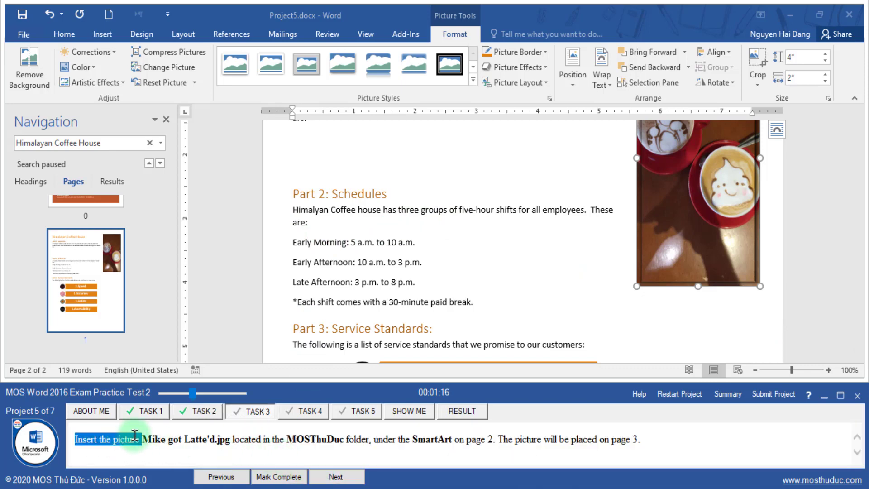
drag(296, 435, 334, 441)
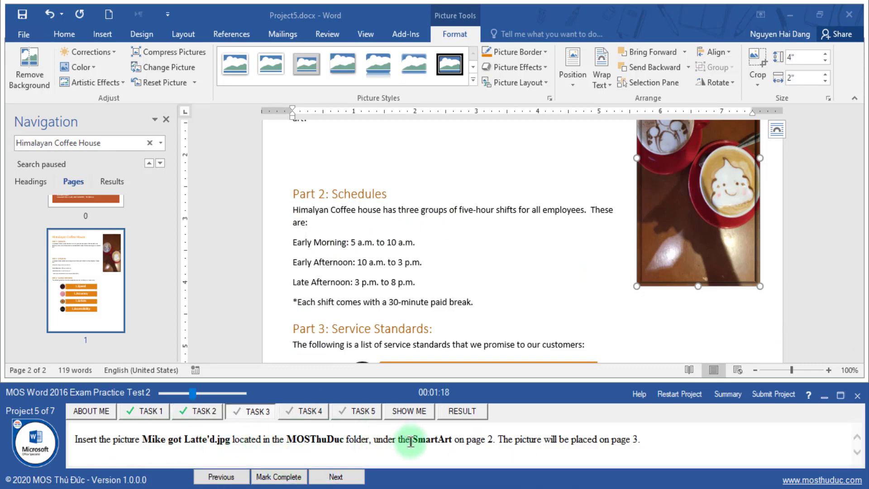
drag(410, 441, 452, 441)
click(277, 288)
click(485, 288)
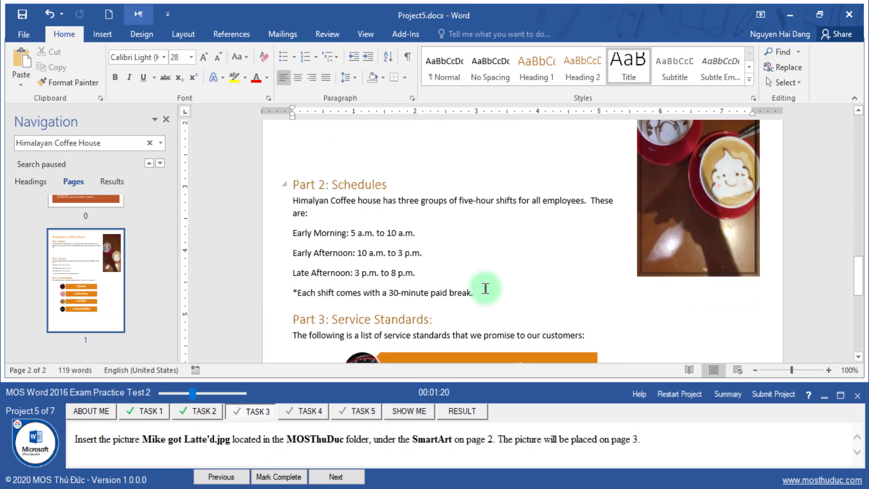
scroll(485, 288, down, 2)
scroll(486, 284, down, 3)
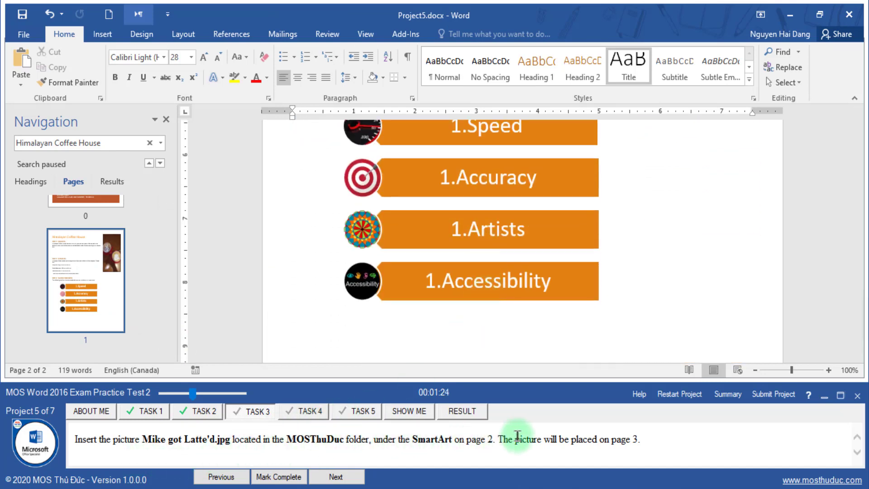
click(453, 332)
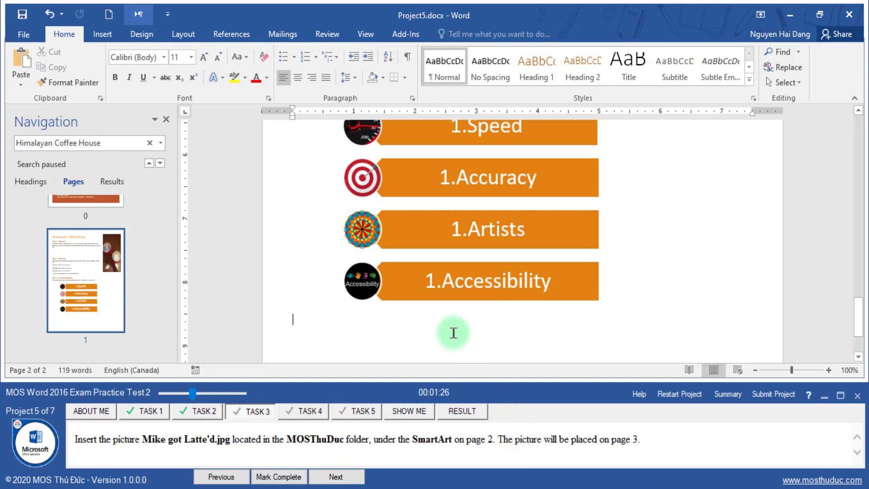
Step: Insert the picture Mike got Latte'd.jpg from the MOSThuDuc folder
click(200, 439)
drag(374, 439, 432, 435)
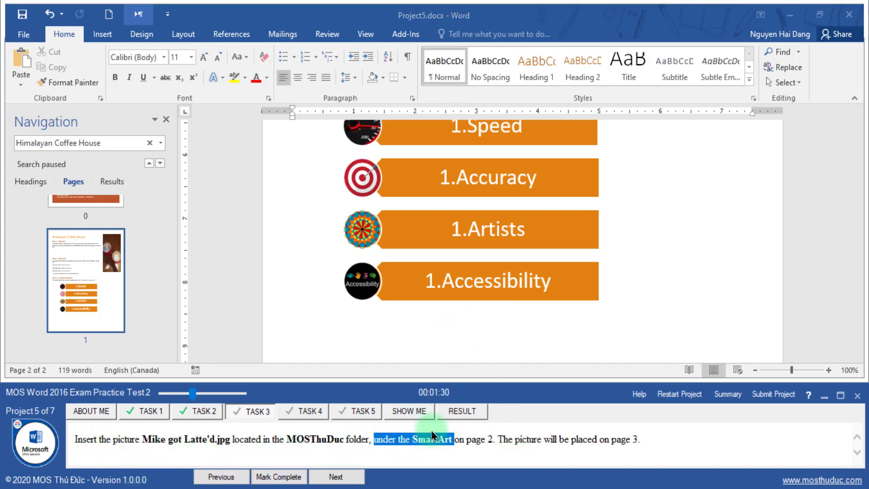
click(102, 34)
click(117, 80)
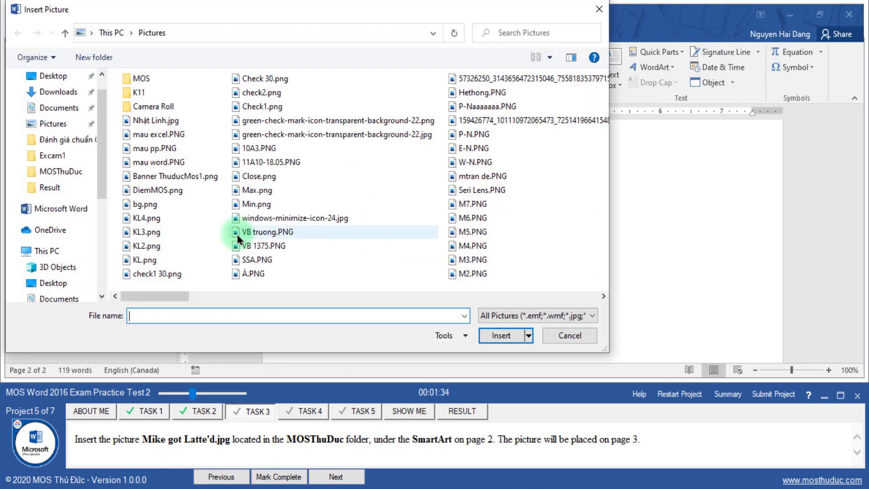
click(63, 171)
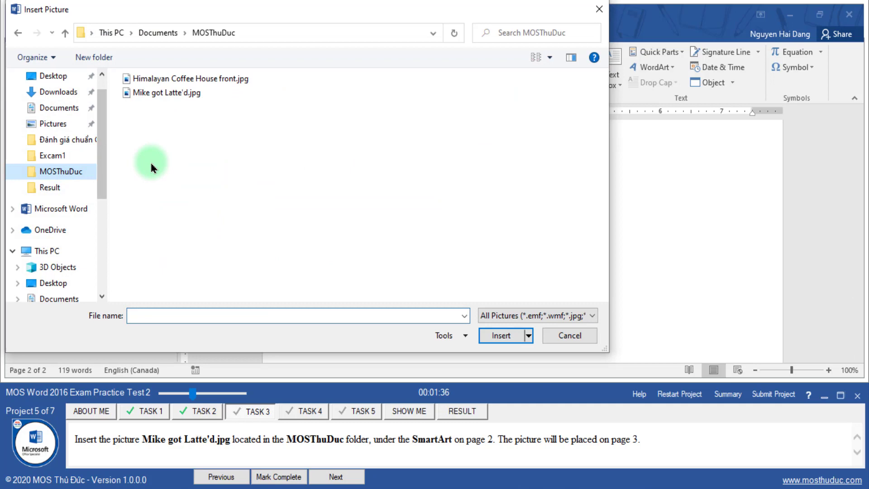
click(160, 95)
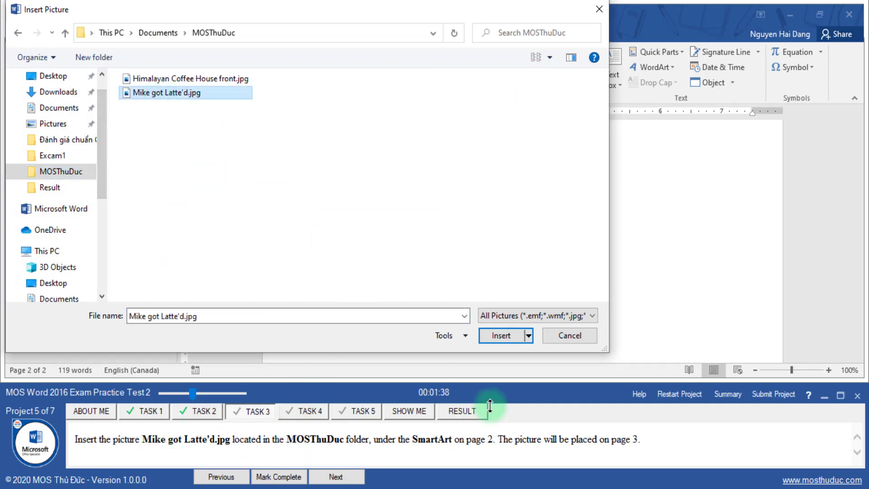
click(494, 337)
Step: Mark the picture-insert task complete and advance to the background-removal task
drag(497, 438, 671, 438)
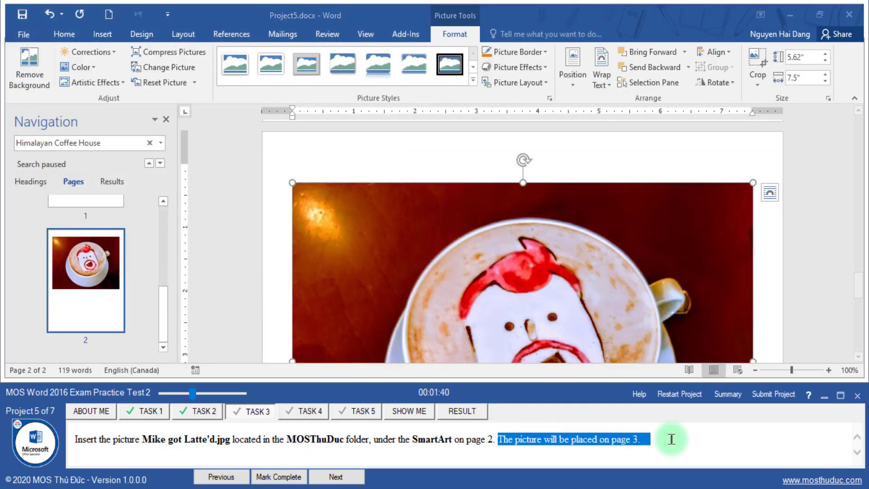
scroll(188, 257, down, 1)
click(91, 305)
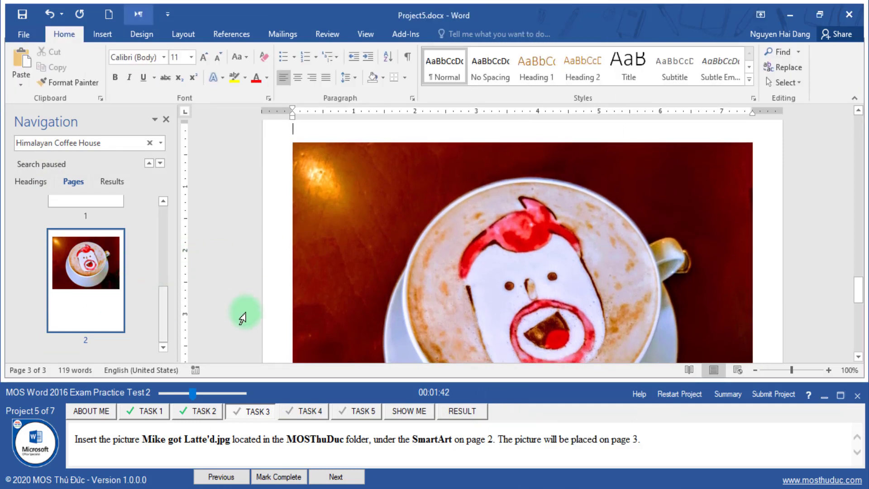
scroll(404, 305, down, 1)
click(288, 479)
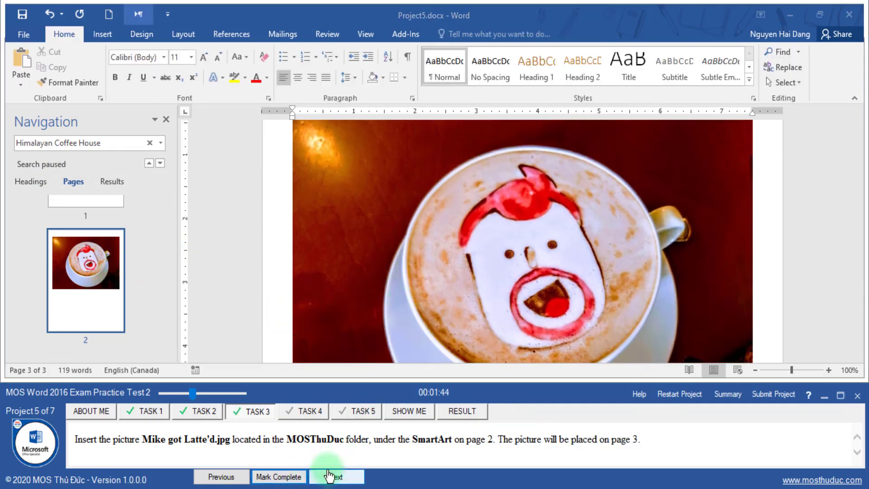
click(332, 476)
drag(75, 440, 207, 445)
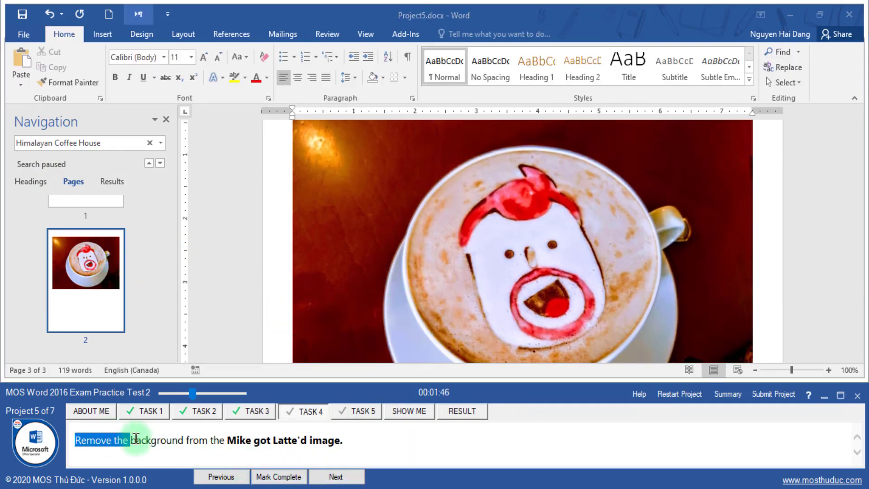
Step: Select the latte picture and start Remove Background
click(277, 409)
click(360, 231)
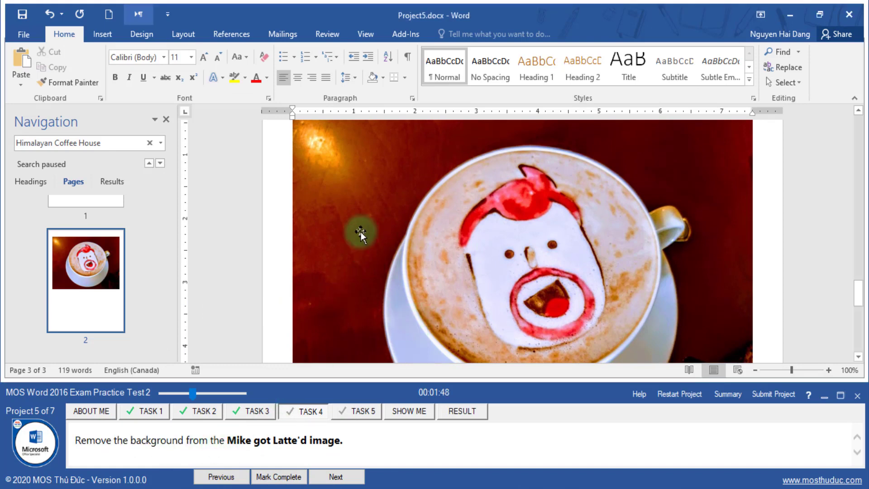
click(448, 34)
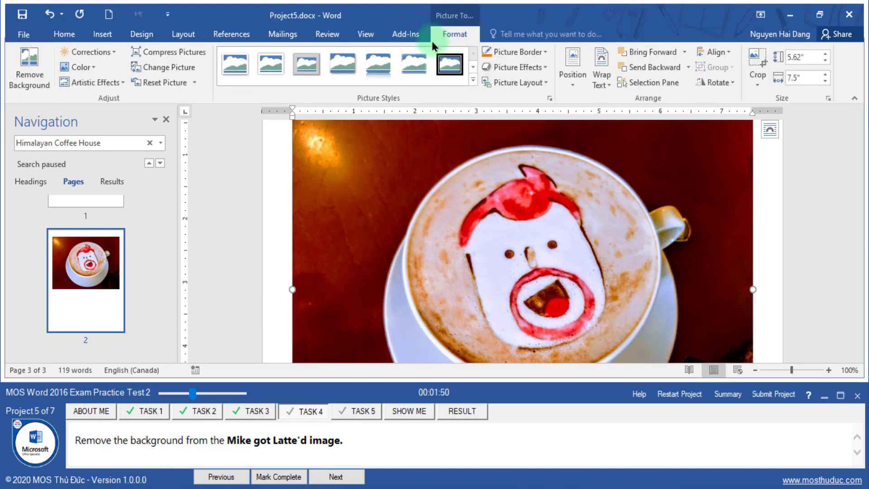
click(29, 67)
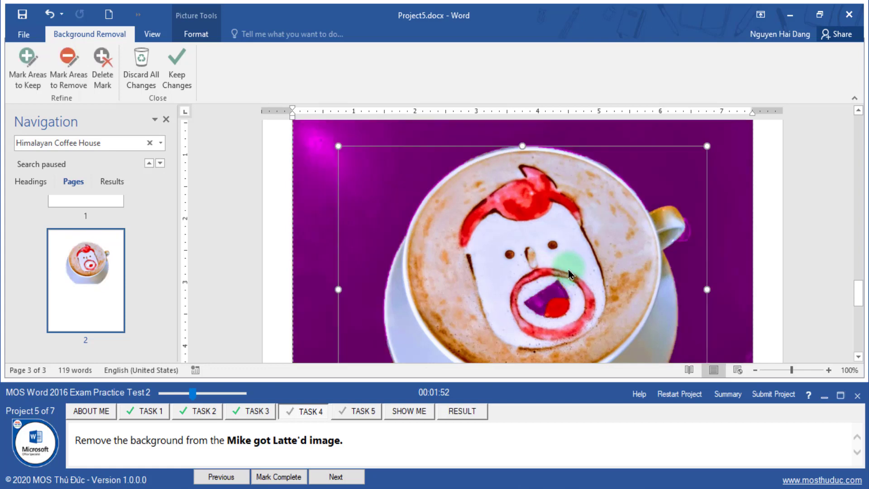
click(607, 270)
scroll(607, 270, down, 4)
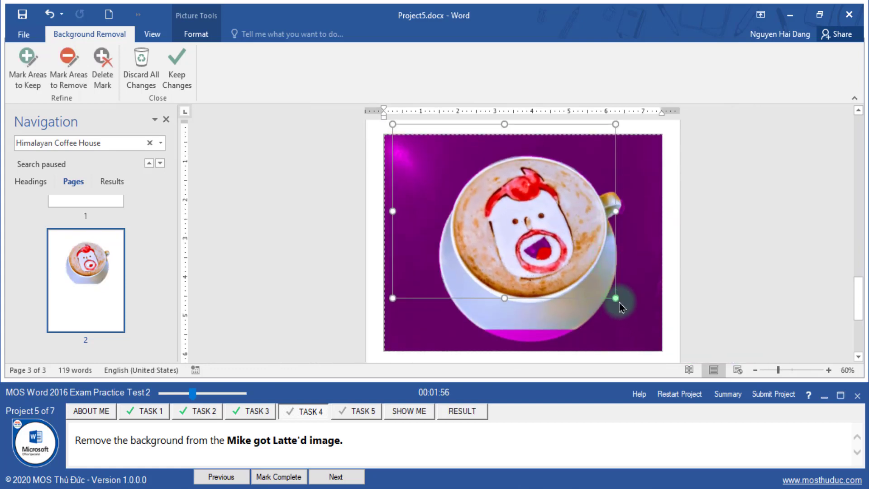
Step: Fit the keep area to the cup and saucer, keep changes, and mark the task complete
drag(613, 298, 638, 347)
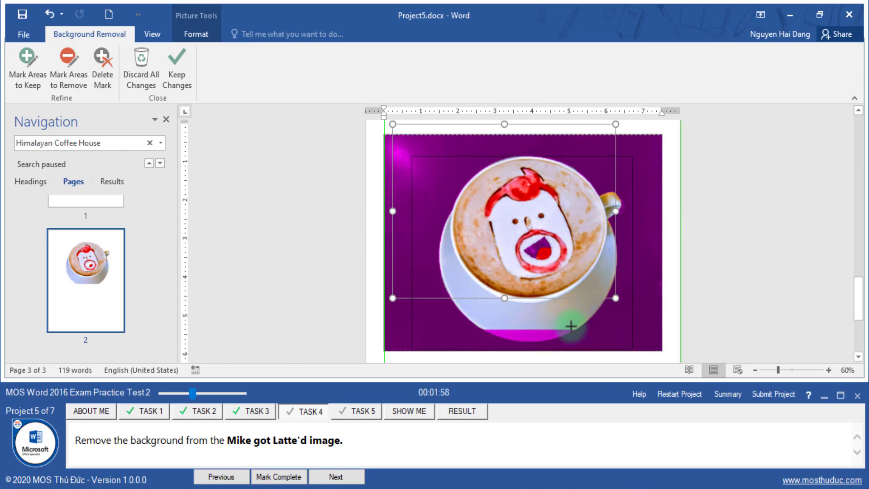
drag(570, 325, 571, 326)
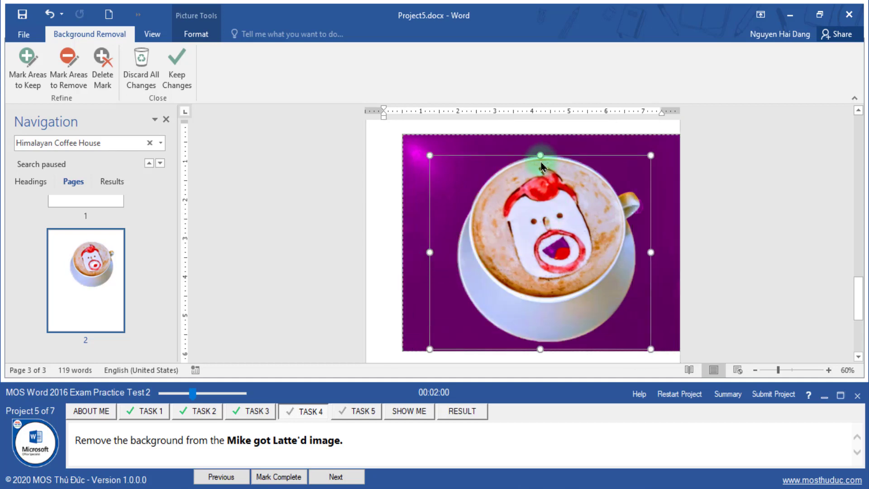
drag(430, 250, 442, 253)
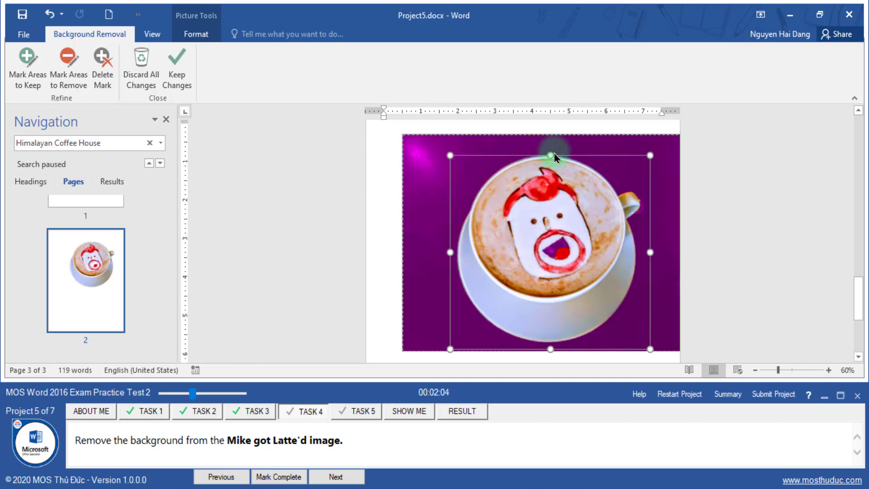
drag(550, 157, 550, 148)
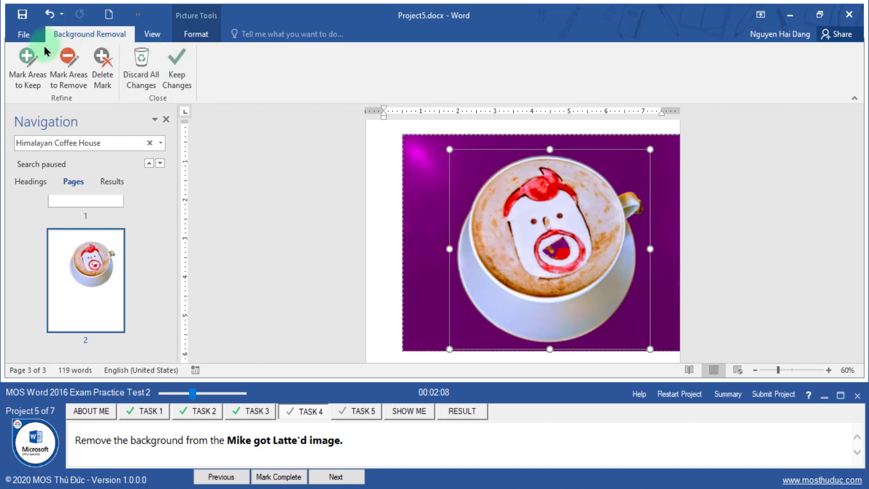
click(27, 65)
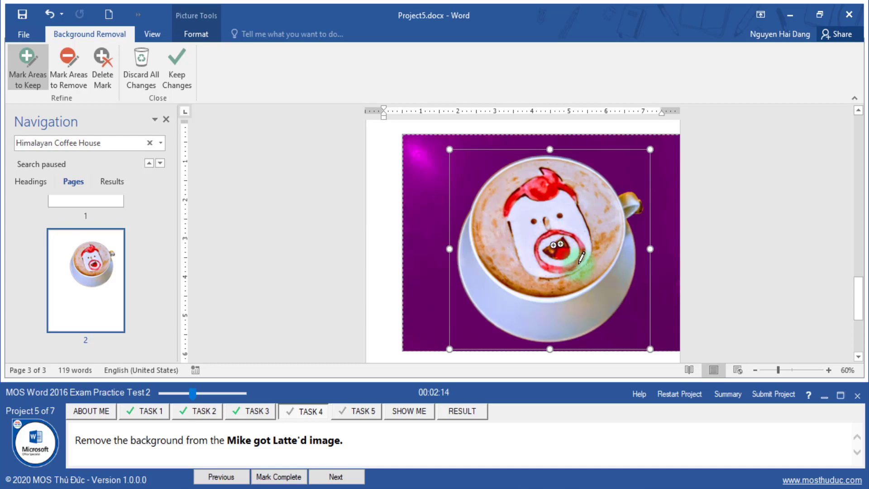
click(176, 68)
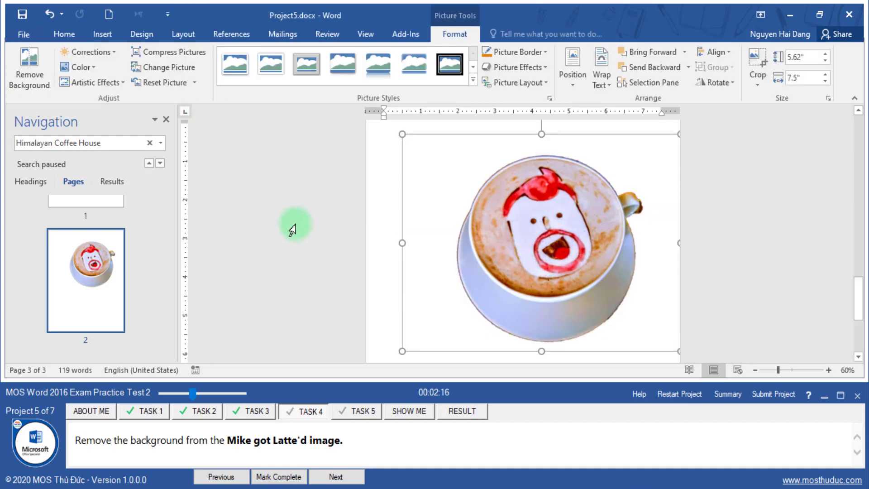
click(296, 230)
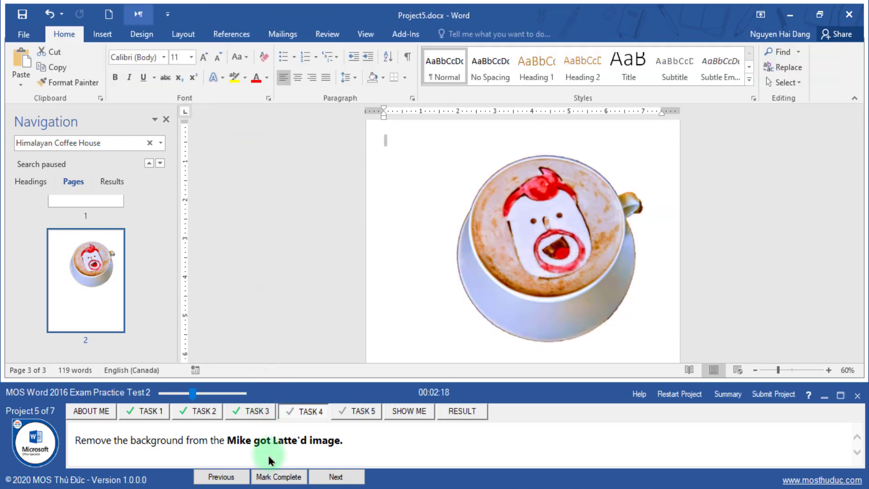
click(274, 477)
Step: Advance to the SmartArt task and select the Service Standards SmartArt graphic
click(335, 477)
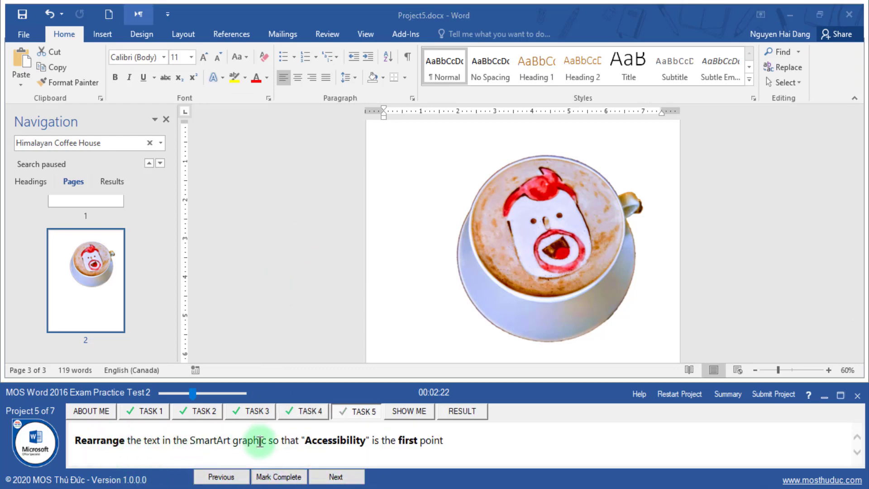
double_click(321, 440)
scroll(66, 274, up, 2)
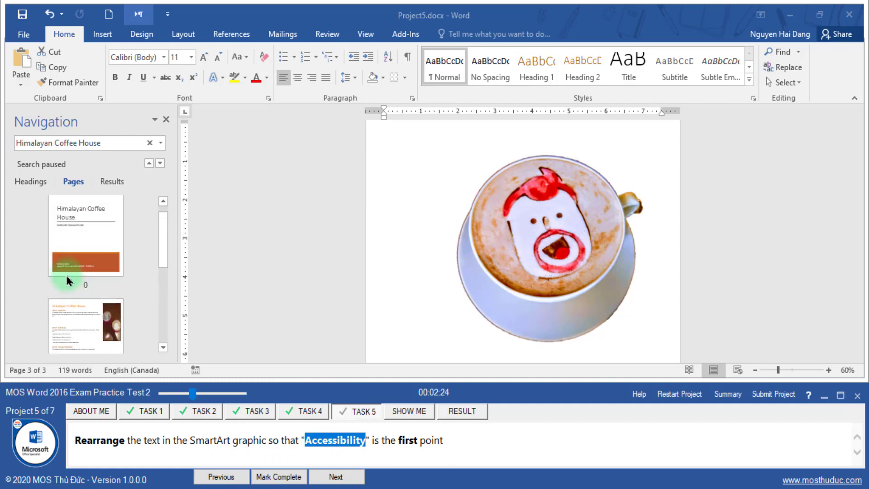
scroll(98, 312, down, 2)
scroll(96, 317, down, 1)
click(115, 201)
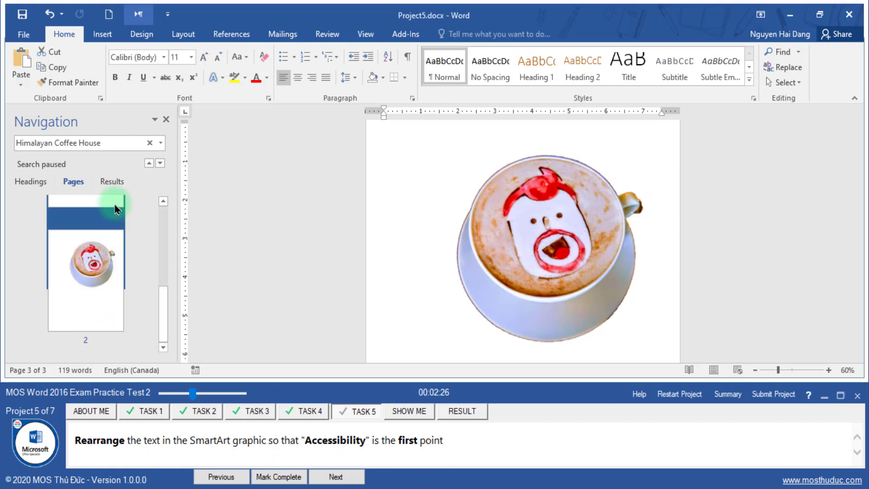
scroll(469, 296, down, 2)
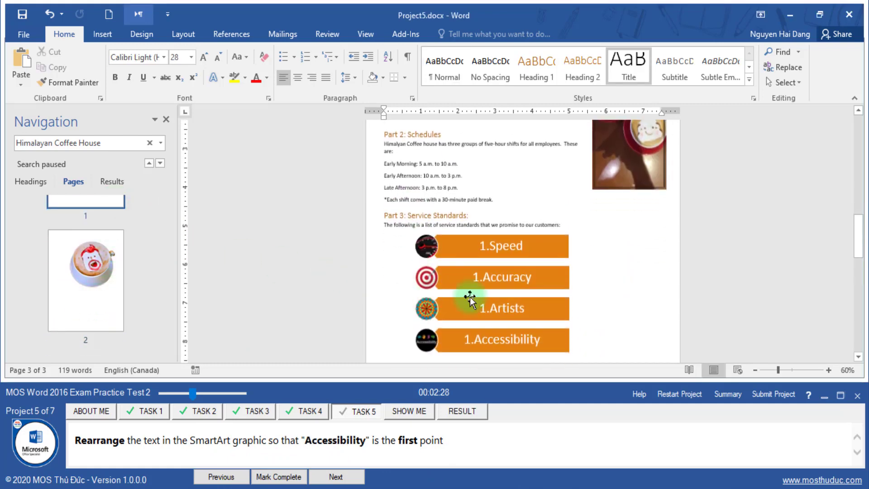
click(565, 296)
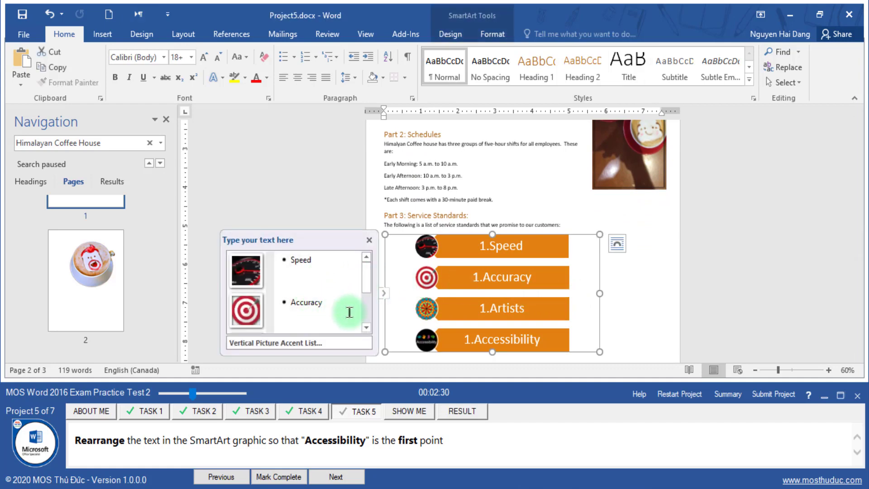
drag(367, 285, 367, 304)
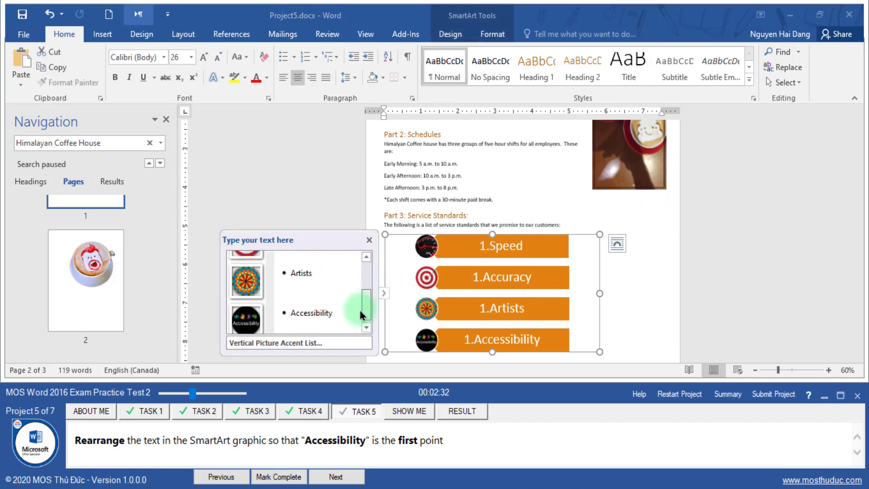
Step: Move the Accessibility point up three positions to first, then mark the task complete
click(333, 307)
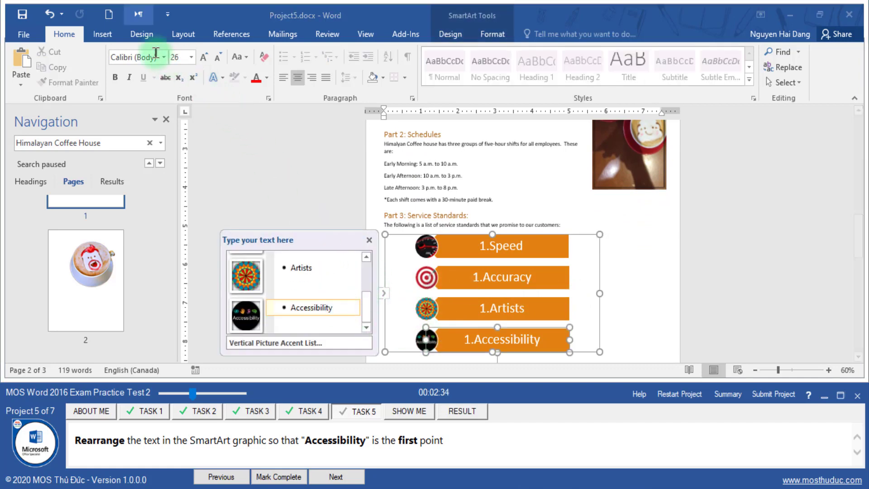
click(451, 34)
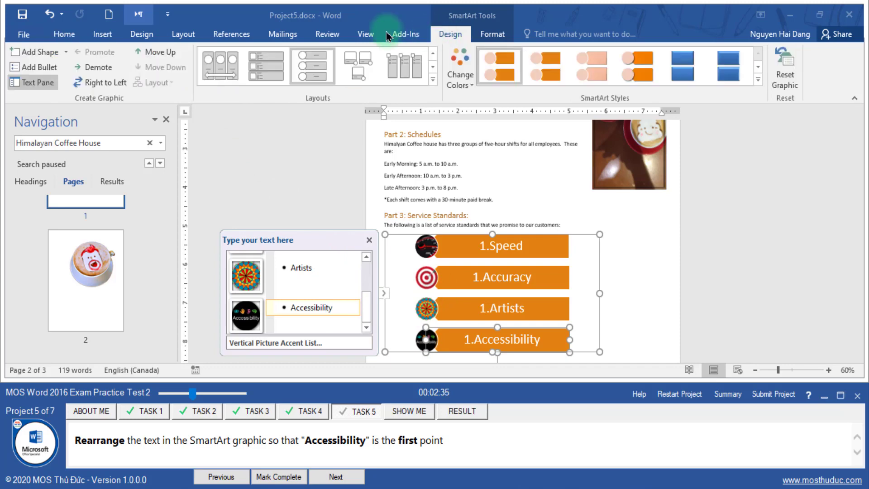
click(161, 53)
click(162, 53)
click(161, 53)
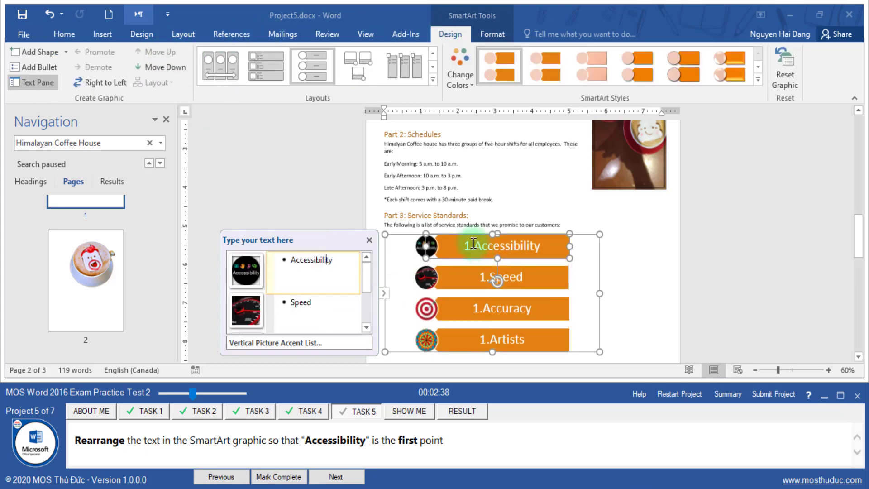
click(580, 329)
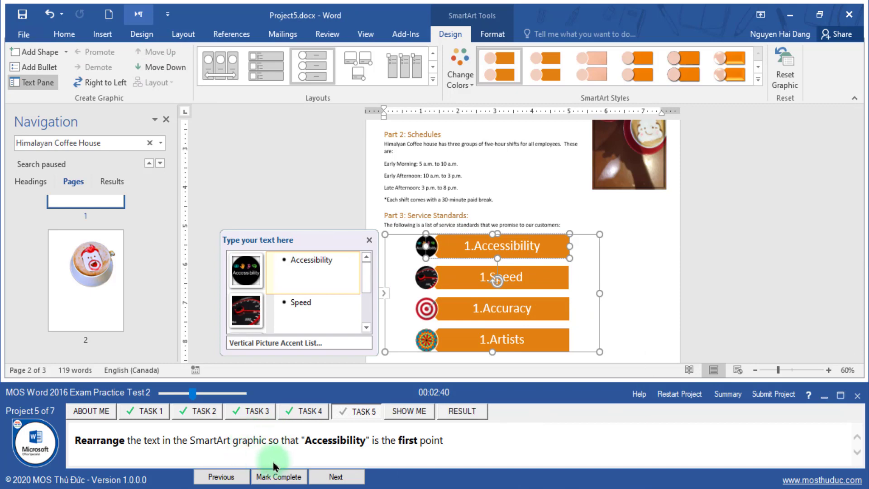
click(284, 476)
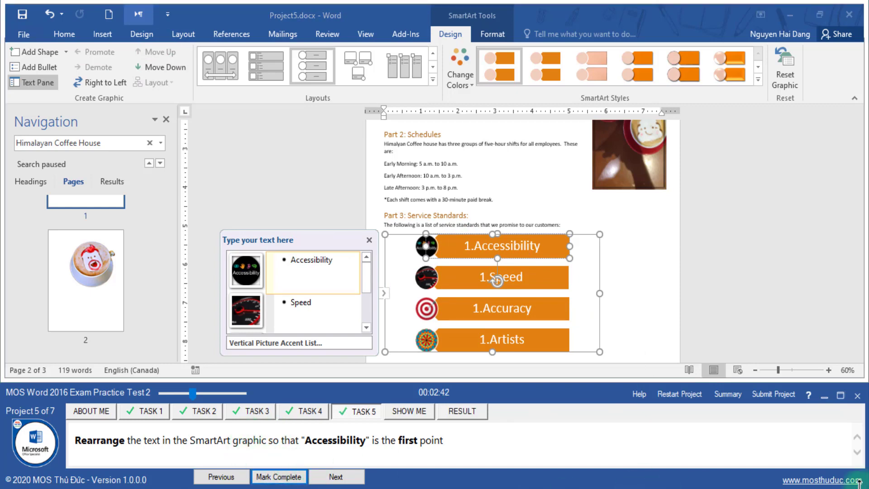
Step: Submit Project 5, close the results, and save Project5.docx so Project6.docx opens
click(774, 394)
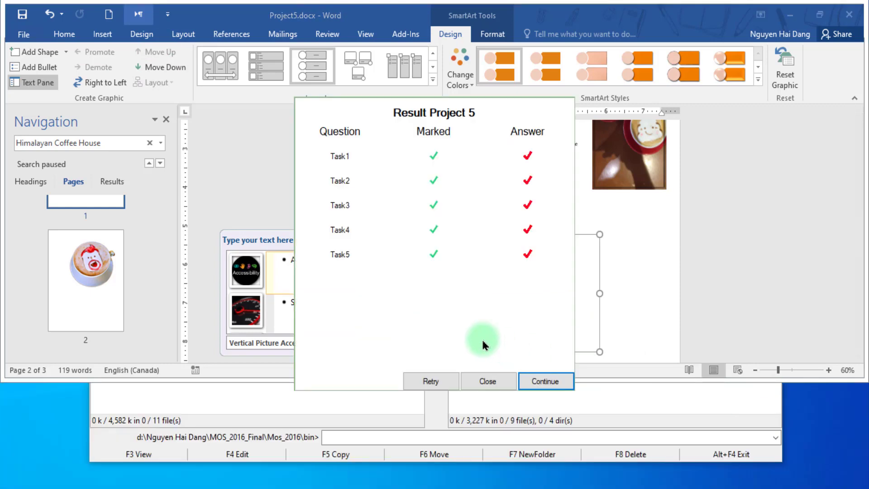
click(530, 382)
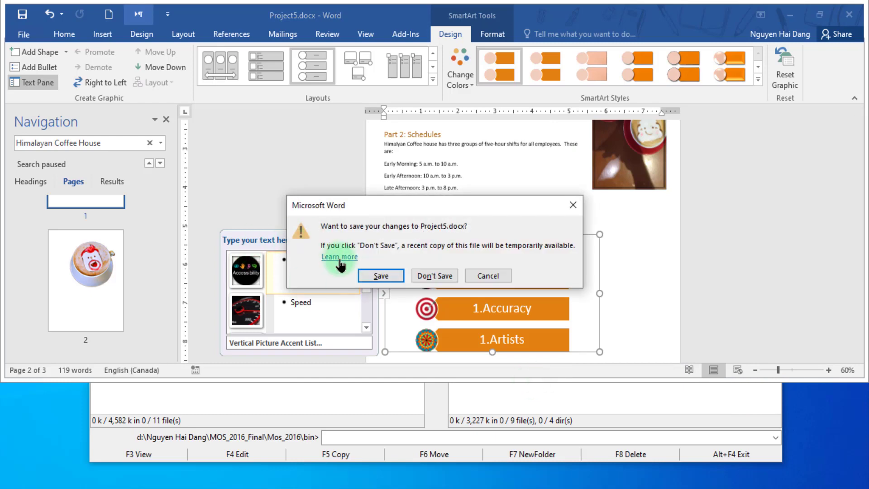
click(383, 275)
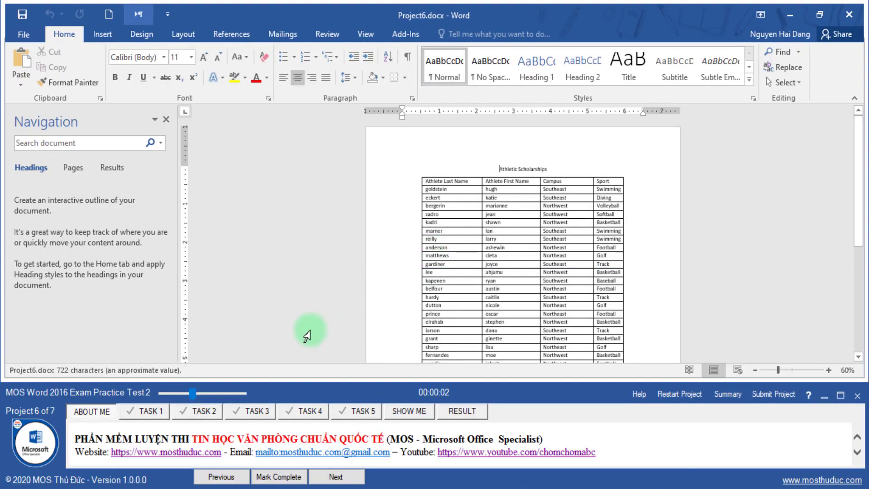
Step: Search the document for Belfour and jump to its table match
click(151, 412)
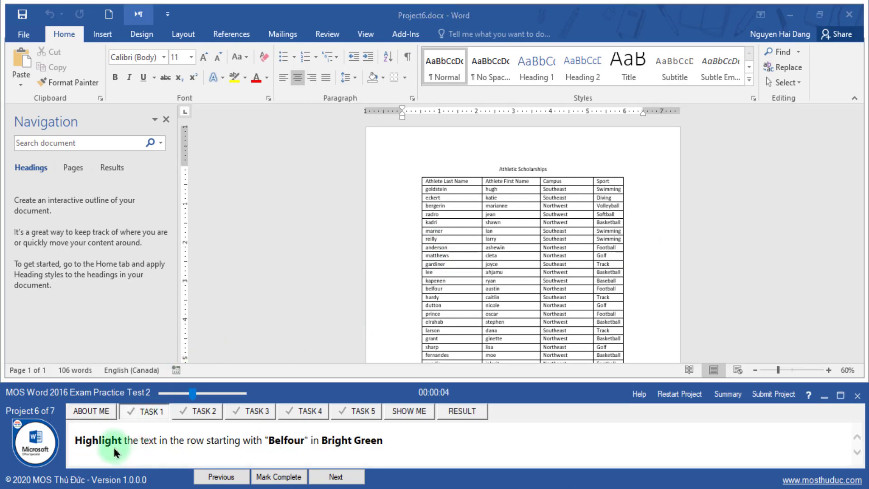
double_click(285, 440)
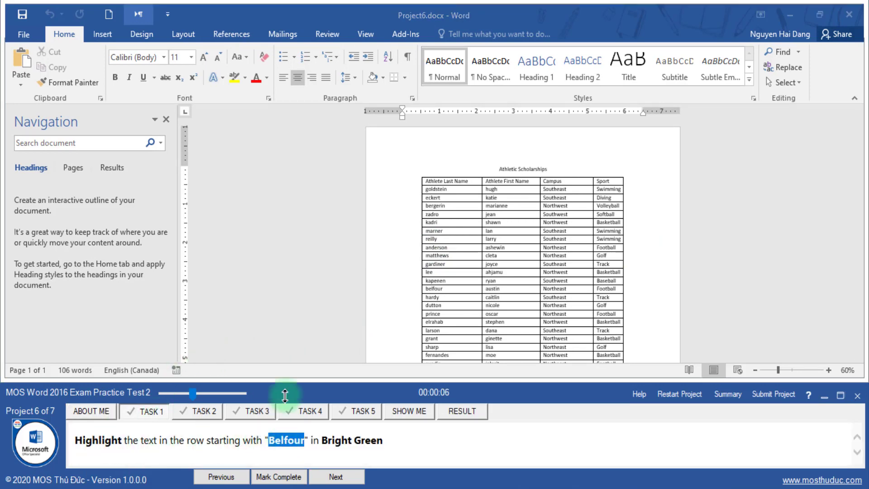
click(117, 142)
text(Belfour)
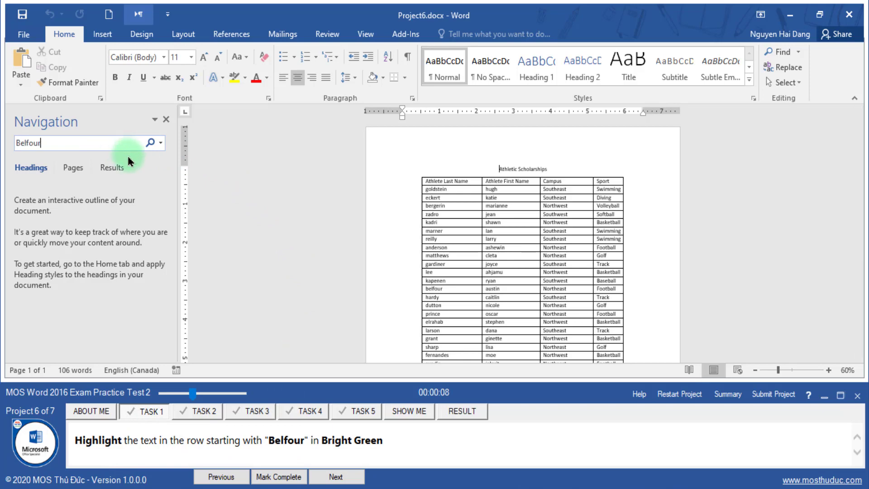
click(37, 205)
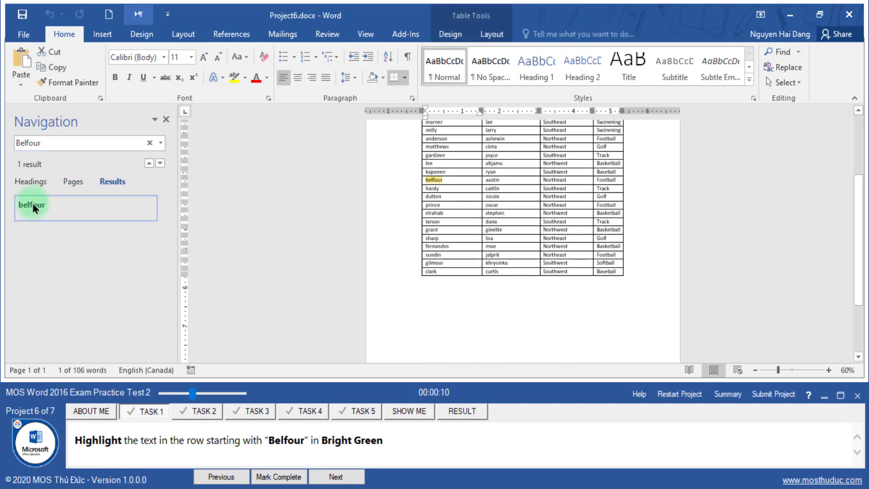
Step: Highlight the whole Belfour row in Bright Green, then mark complete and advance
drag(180, 440, 240, 439)
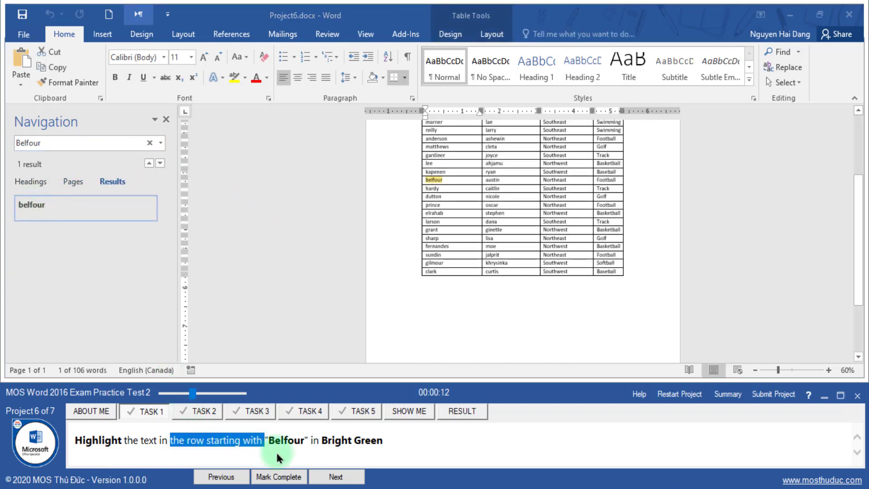
click(398, 184)
click(399, 182)
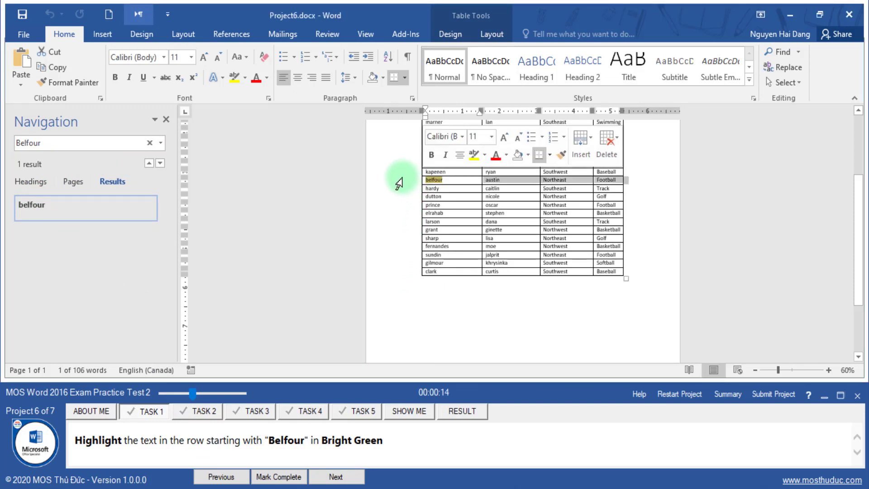
click(484, 159)
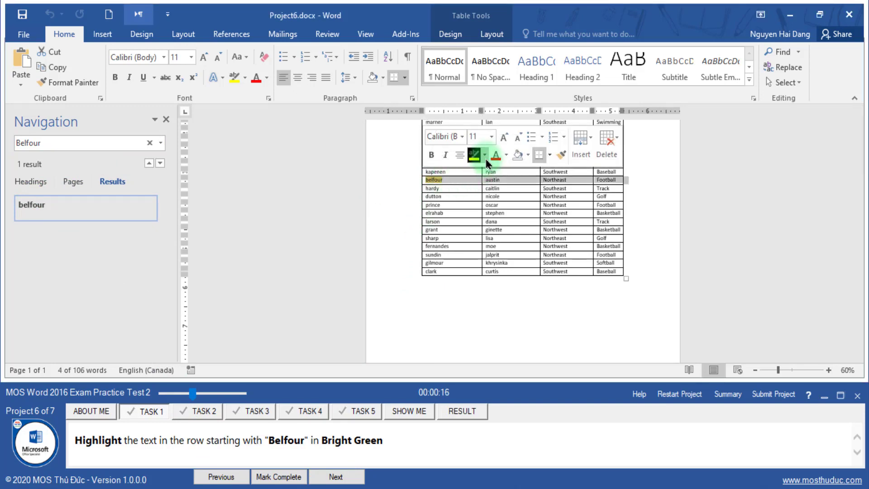
click(496, 174)
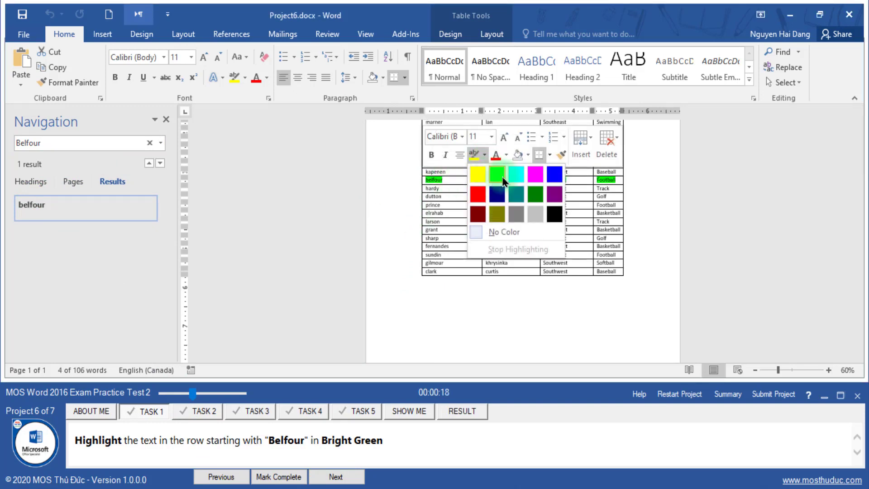
click(502, 180)
click(397, 240)
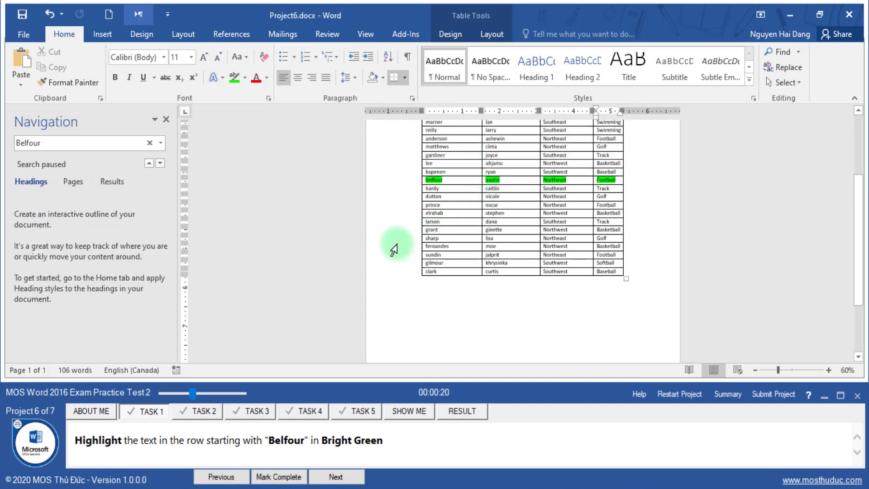
click(462, 313)
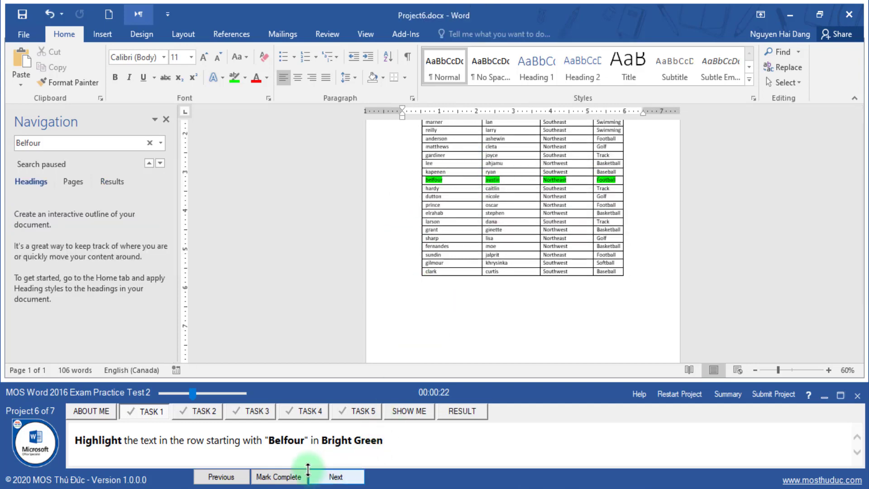
click(285, 476)
click(330, 477)
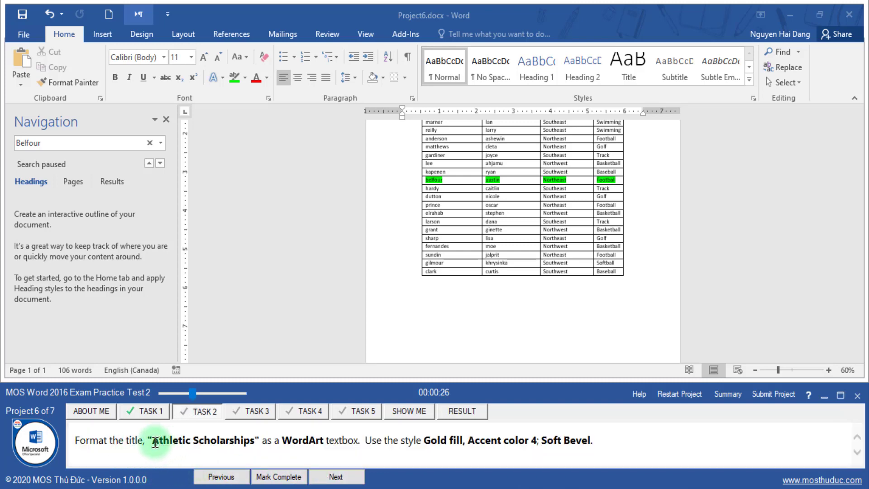
Step: Copy the title Athletic Scholarships from the task and delete a stray pasted copy
drag(153, 441, 255, 441)
key(ctrl+c)
click(263, 448)
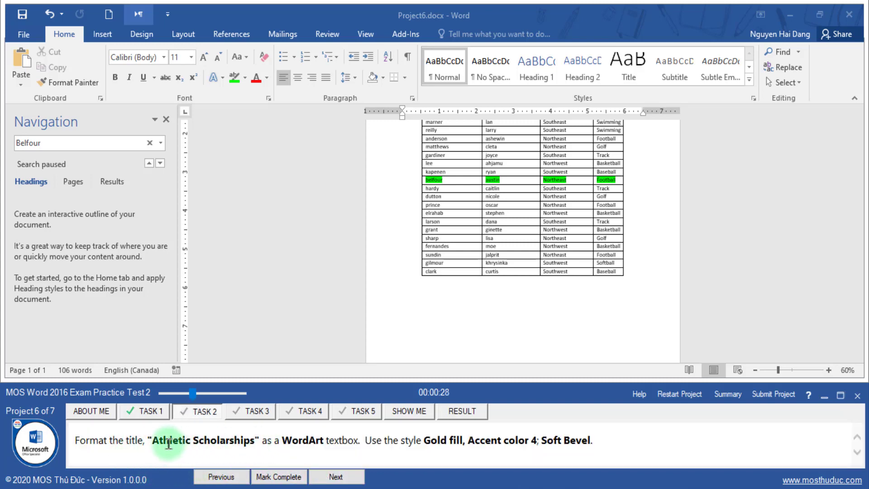
drag(154, 441, 256, 441)
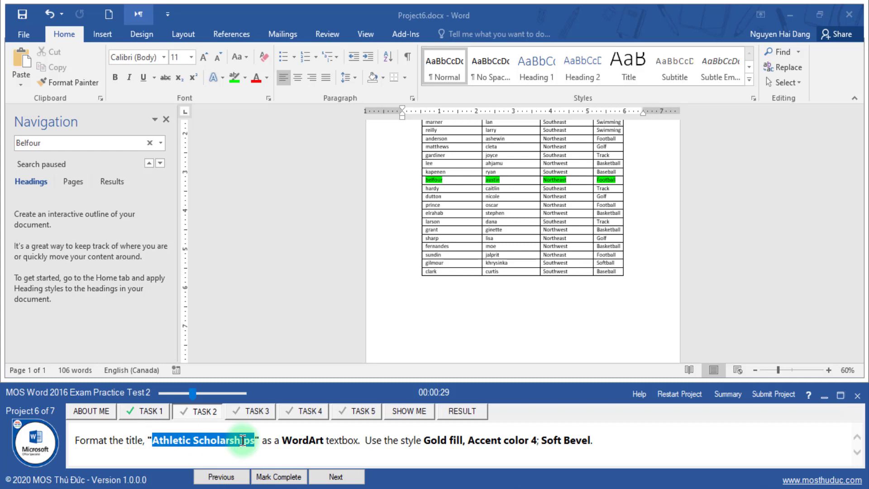
click(150, 144)
click(149, 144)
key(ctrl+v)
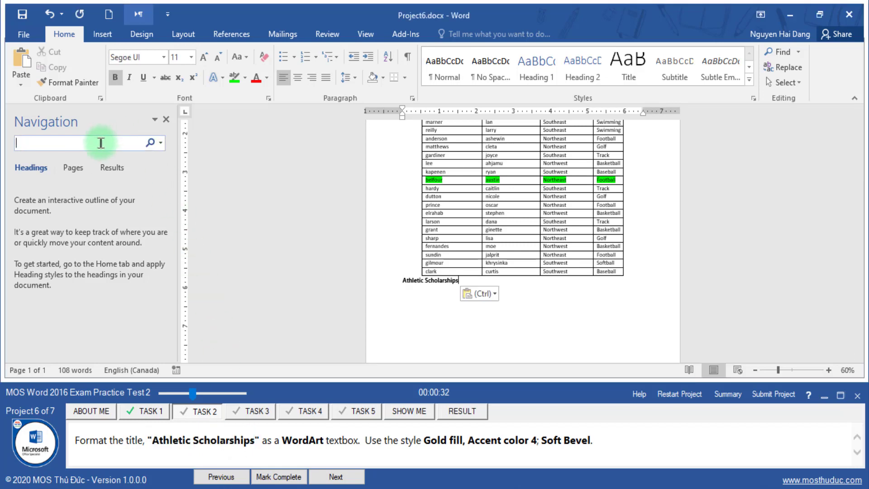
click(388, 319)
key(ctrl)
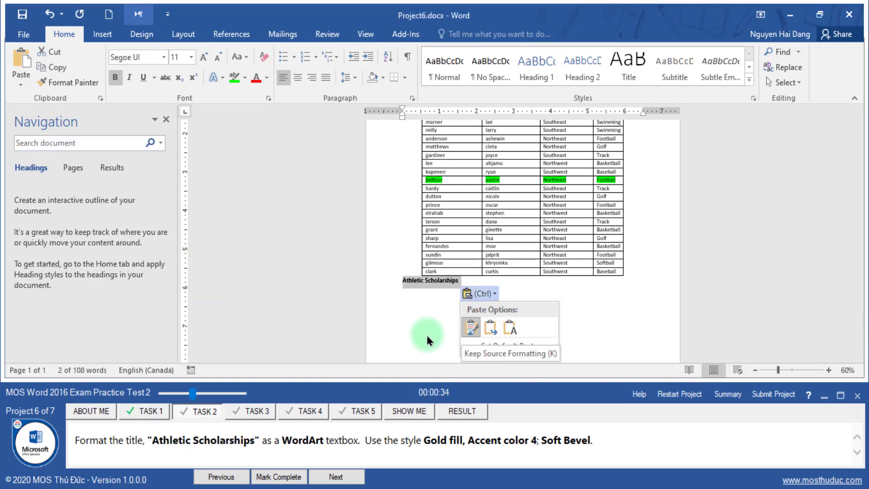
key(Escape)
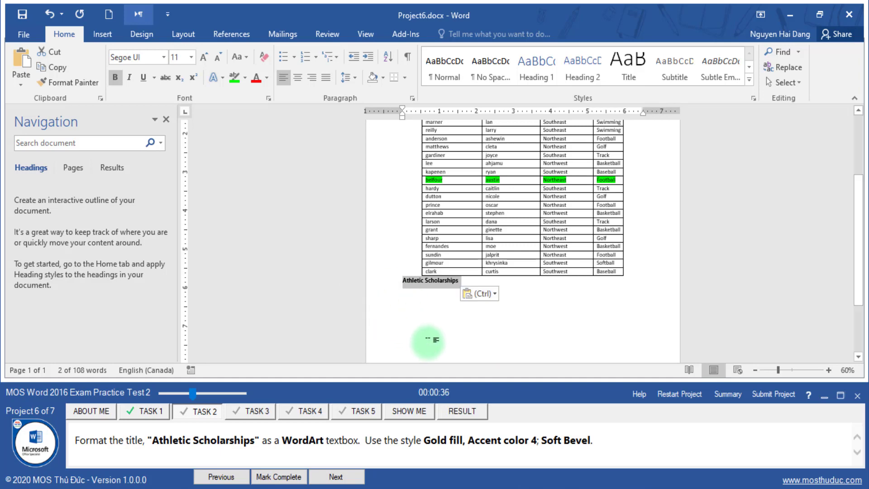
key(Delete)
Step: Convert the Athletic Scholarships title to Fill - Gold, Accent 4, Soft Bevel WordArt and mark complete
click(85, 147)
text(Athletic Scholarships)
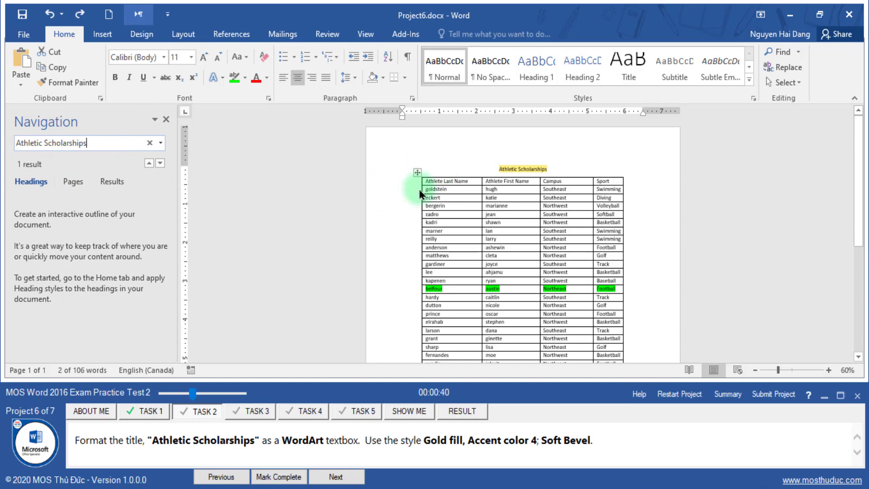
click(111, 181)
click(86, 204)
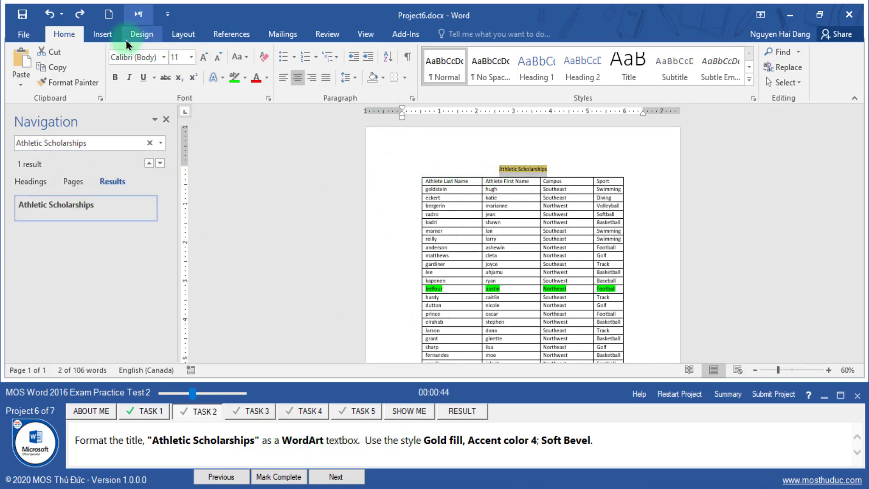
click(102, 34)
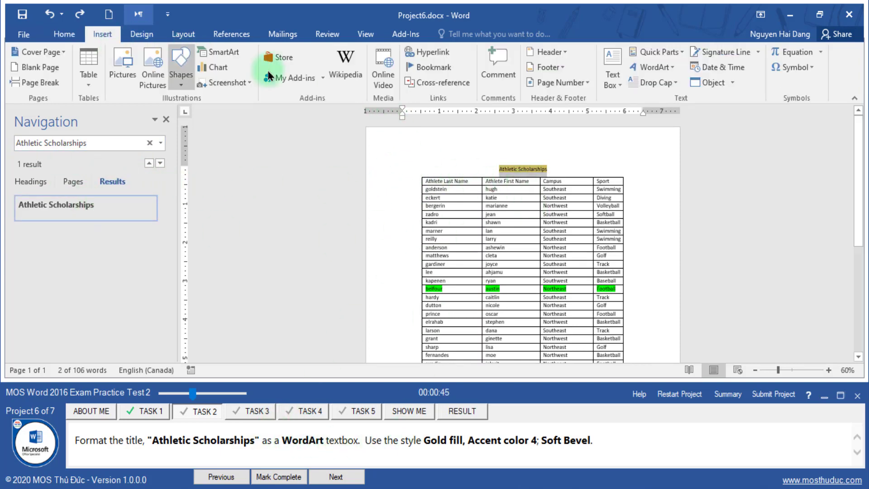
click(671, 69)
click(786, 97)
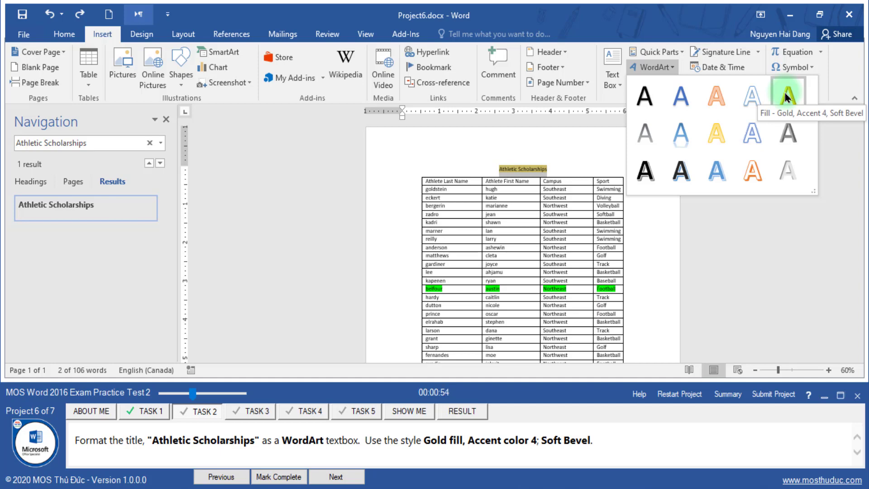
click(786, 97)
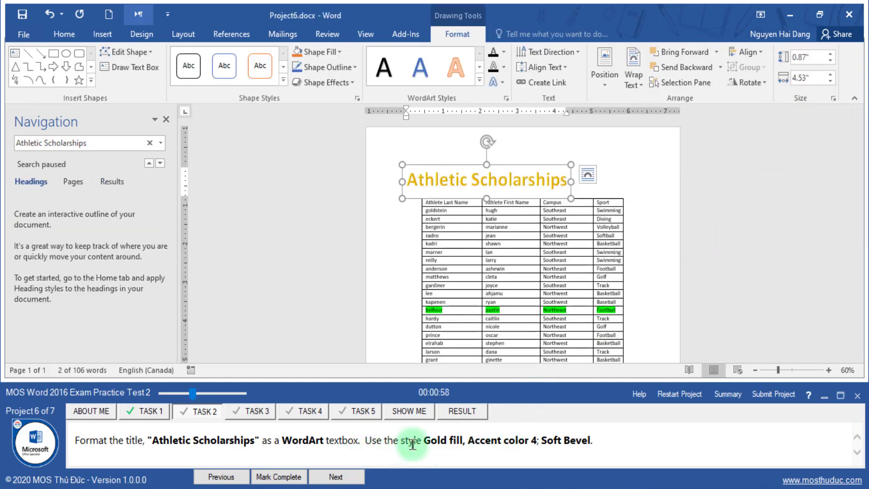
click(276, 478)
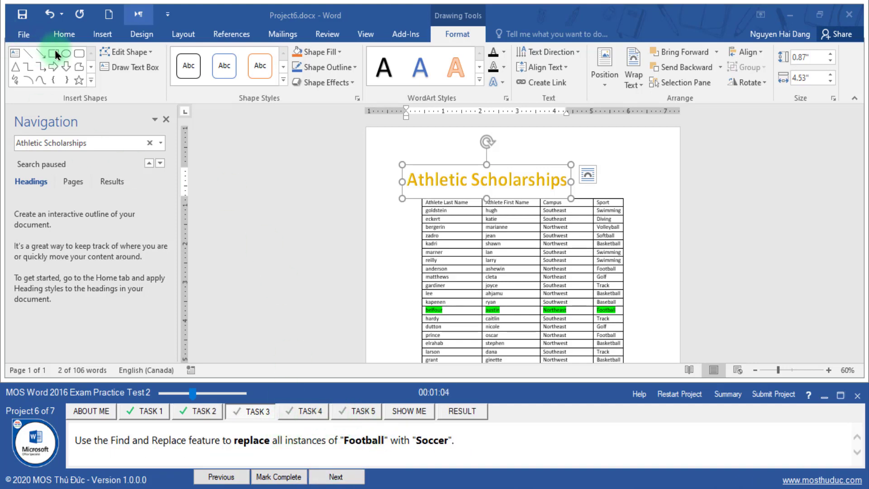
Step: Replace all four instances of Football with Soccer, then advance to Task 4
click(65, 34)
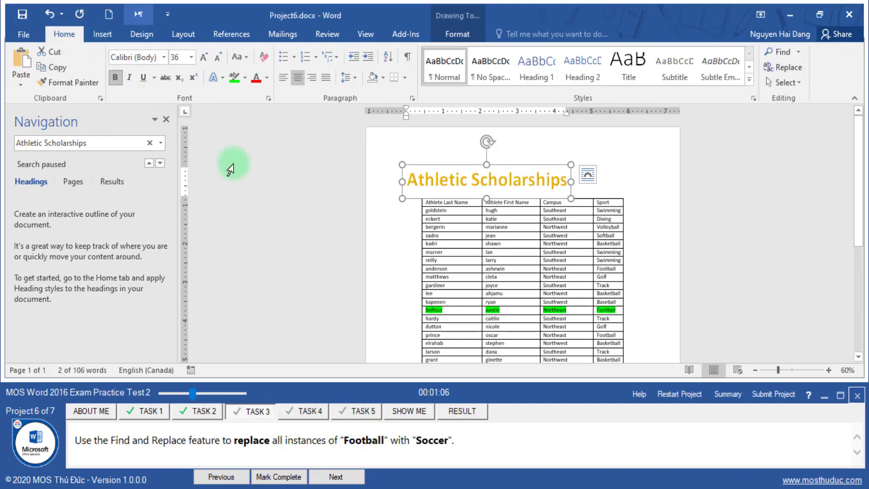
click(261, 188)
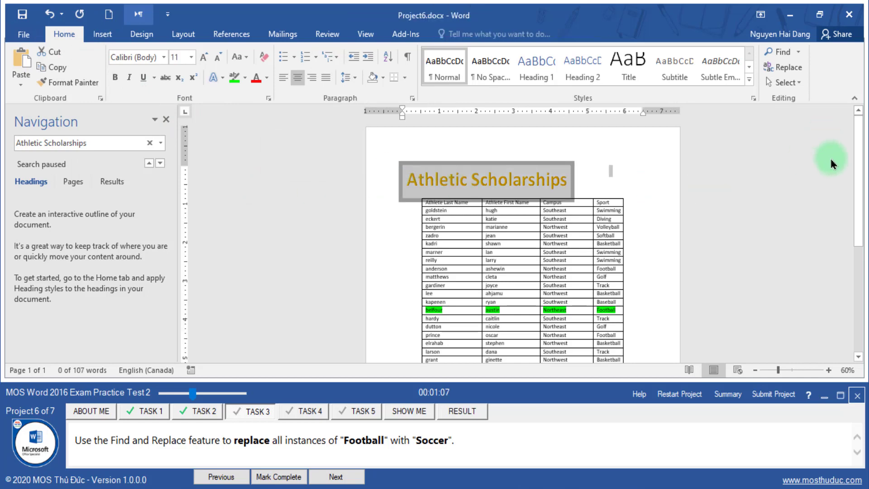
click(782, 66)
double_click(363, 440)
key(ctrl+c)
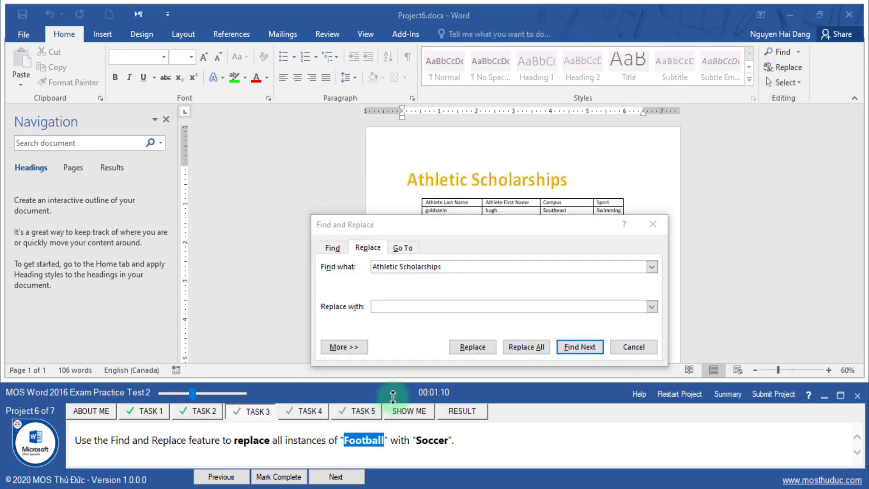
click(450, 267)
key(ctrl+v)
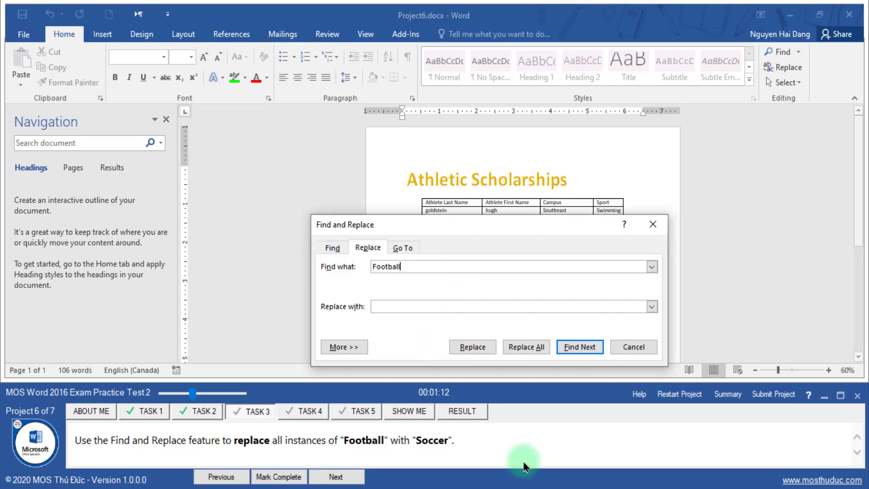
double_click(432, 441)
click(427, 308)
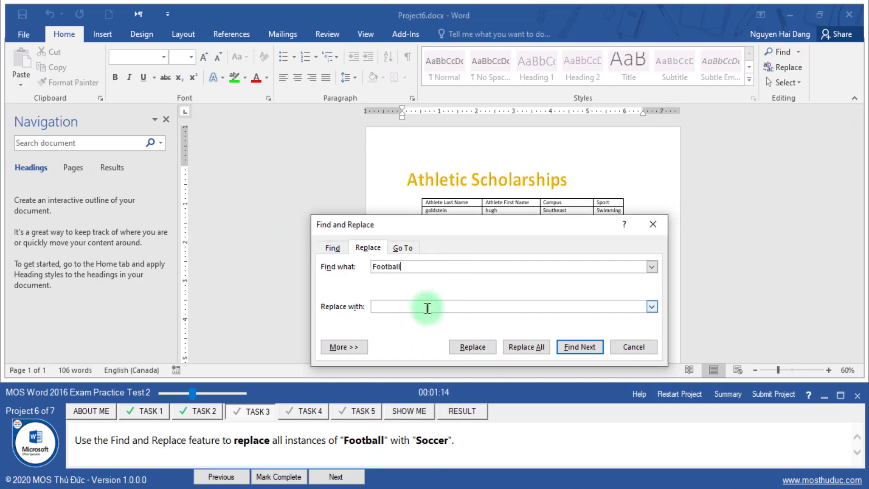
click(428, 306)
text(Soccer)
click(520, 347)
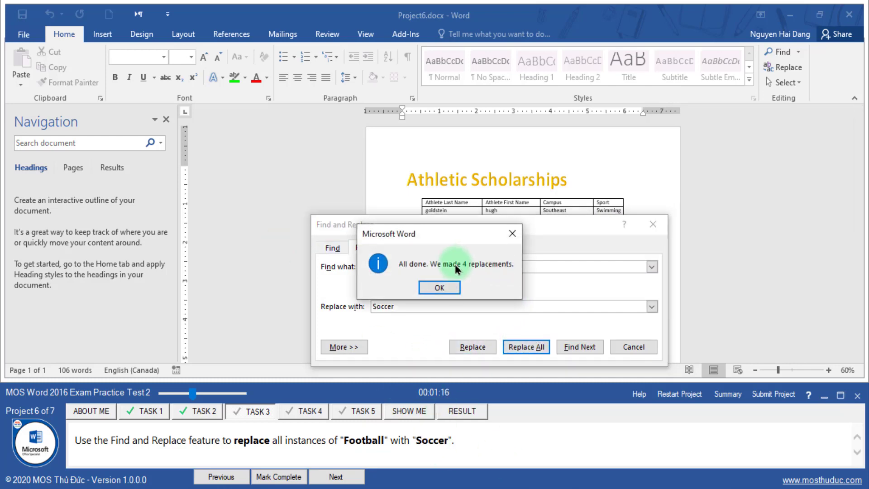
click(455, 288)
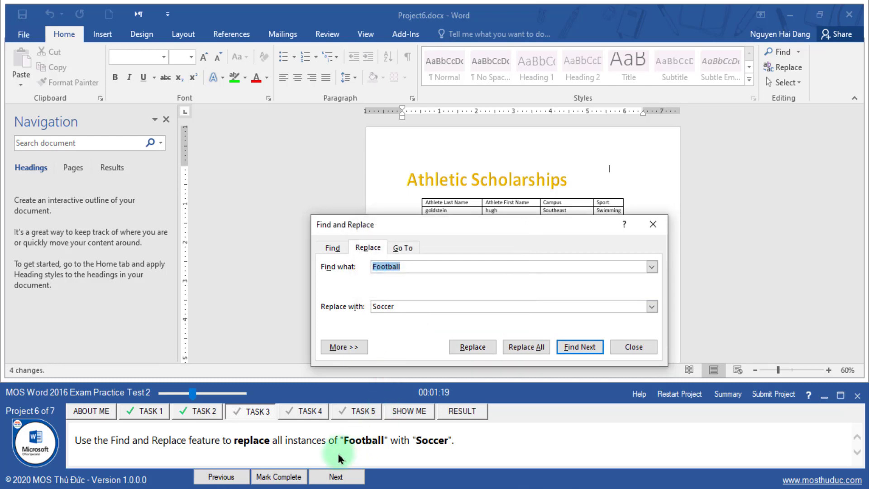
click(339, 478)
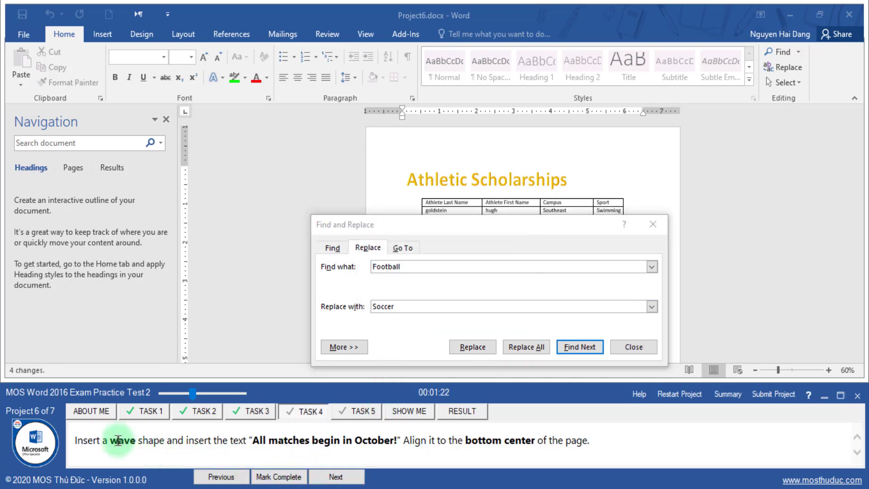
Step: Close Find and Replace and copy the phrase All matches begin in October
double_click(149, 440)
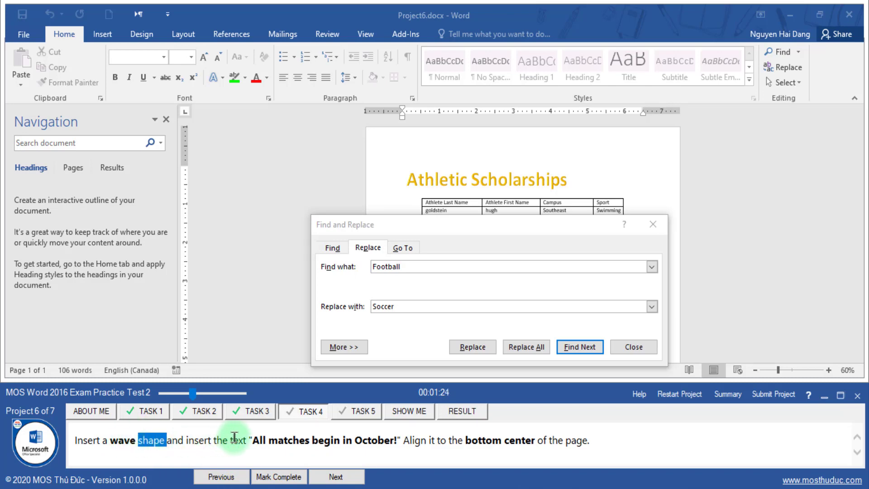
drag(252, 440, 394, 440)
key(ctrl+c)
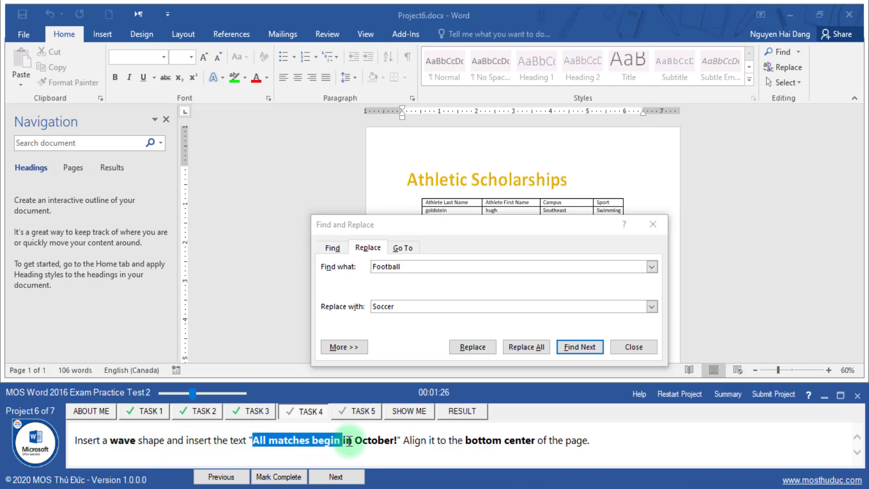
click(123, 144)
key(ctrl+v)
click(114, 167)
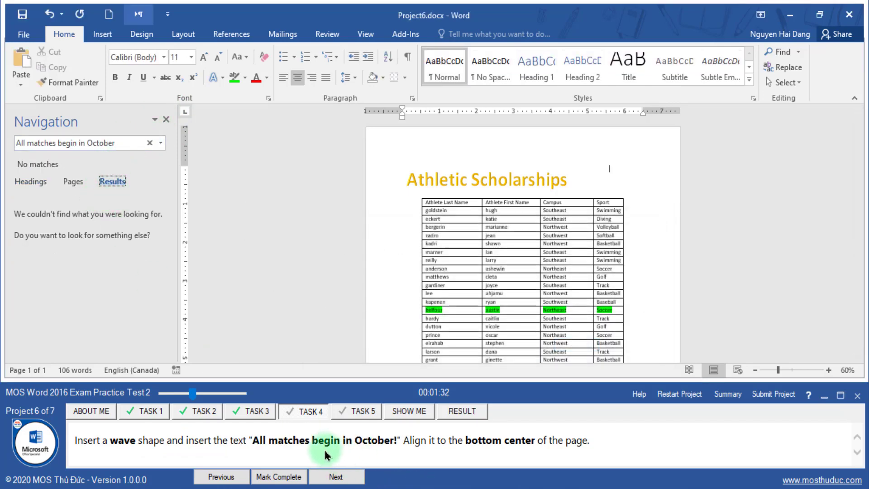
click(259, 438)
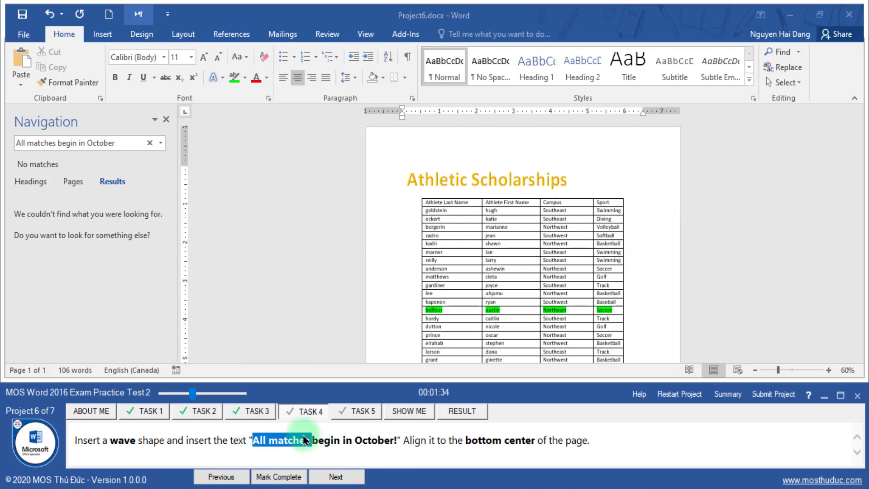
Step: Try 'All matches' in the Navigation search, then scroll to the end of the table
click(150, 143)
click(150, 144)
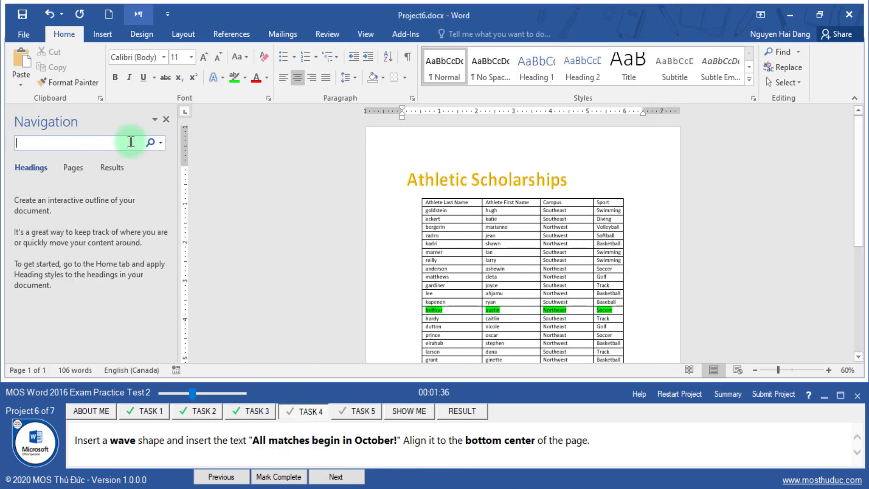
text(All matches)
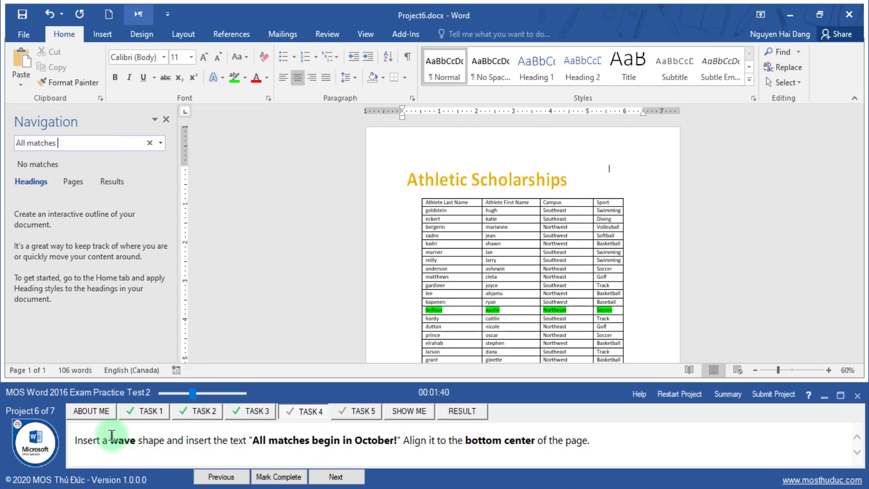
drag(78, 442, 99, 442)
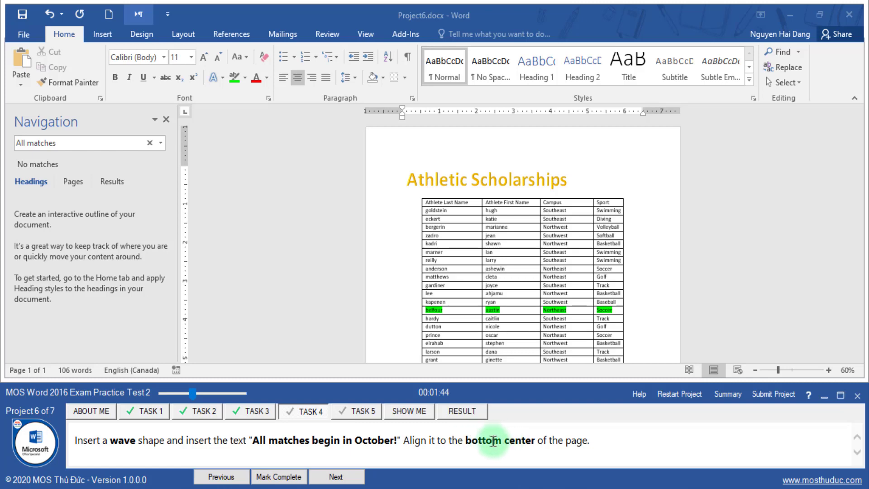
drag(464, 440, 537, 441)
click(384, 339)
scroll(356, 345, down, 2)
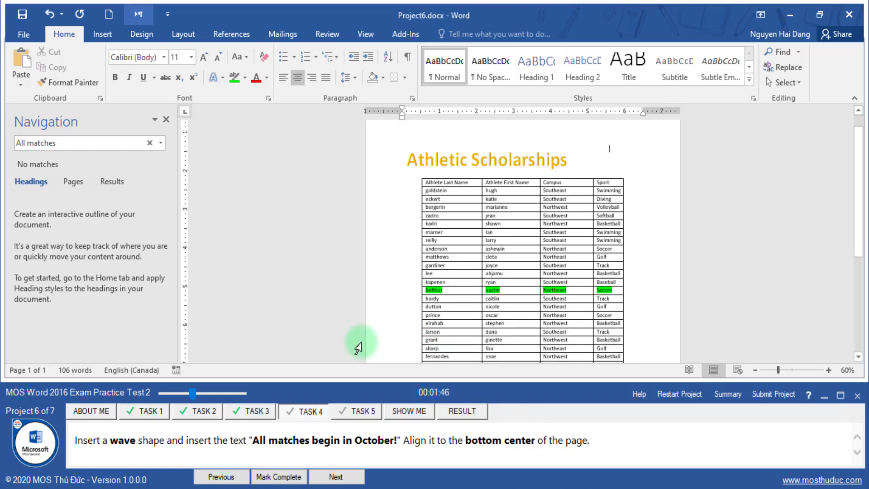
scroll(355, 354, down, 3)
click(103, 34)
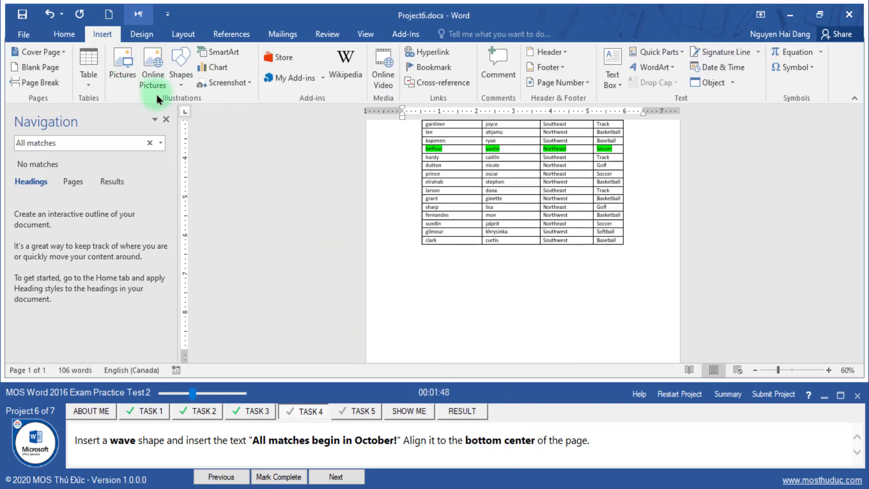
Step: Draw a wave shape below the table and paste 'All matches begin in October!' into it
click(184, 86)
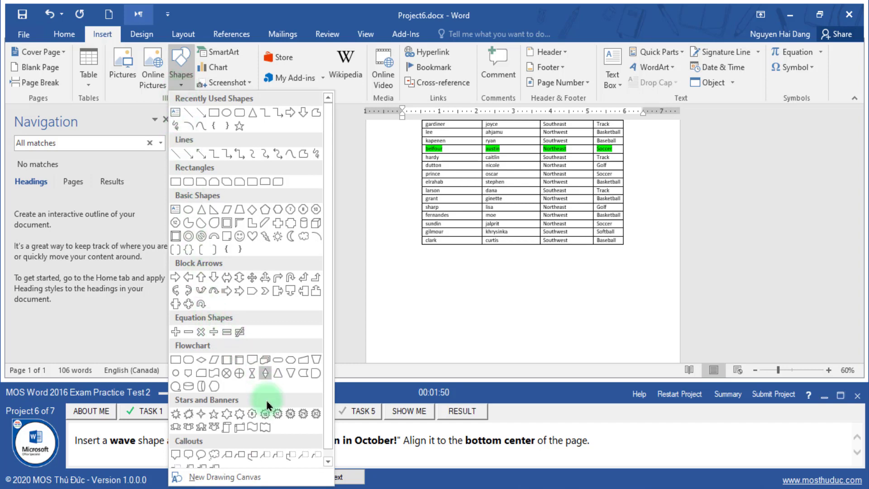
click(255, 433)
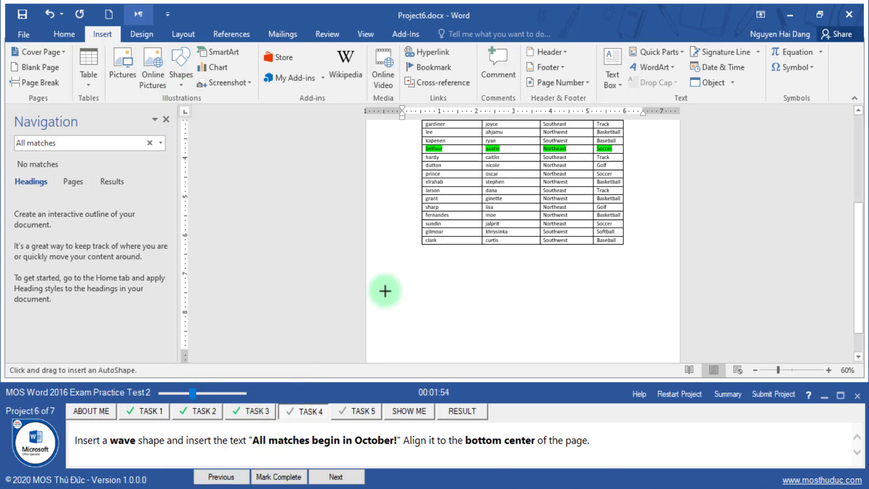
drag(398, 276, 584, 338)
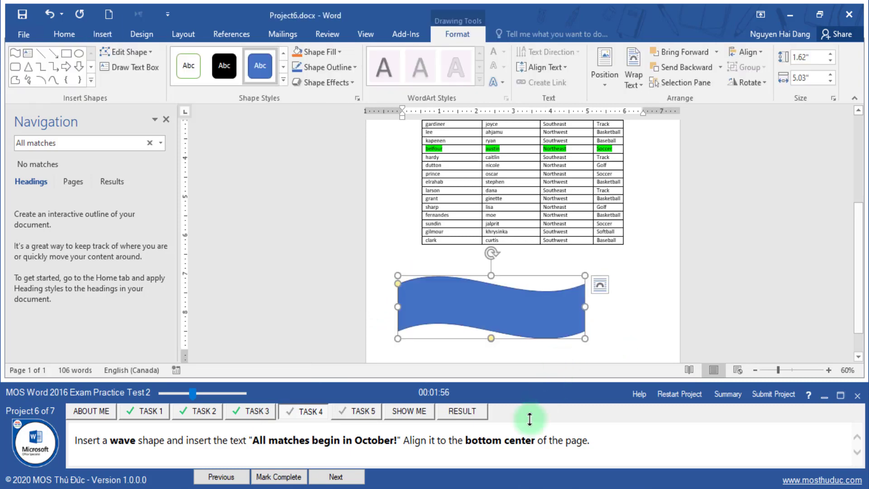
drag(253, 437, 377, 425)
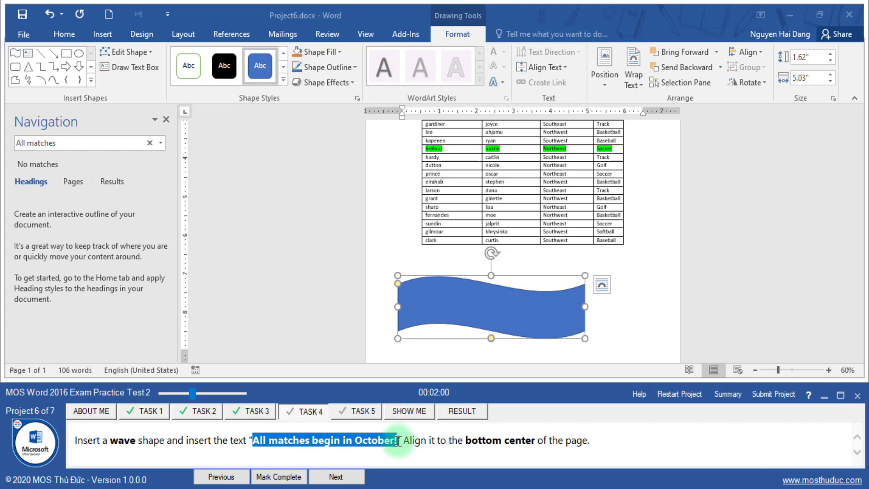
click(479, 302)
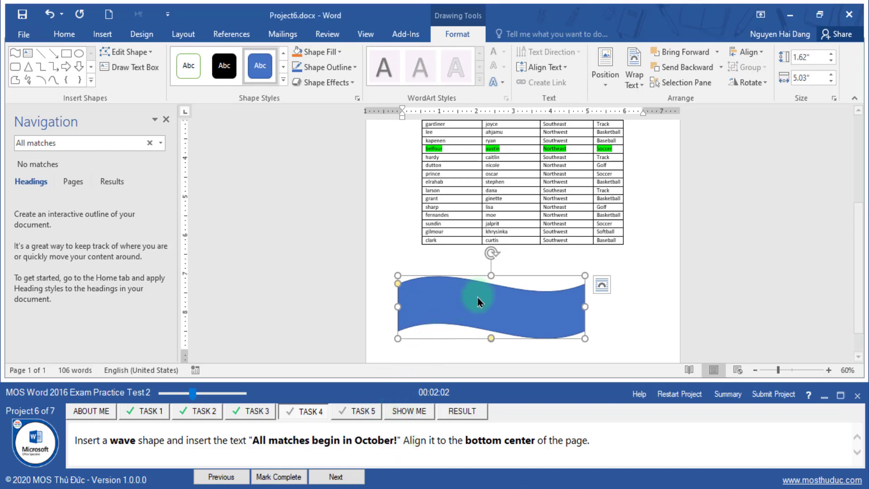
right_click(478, 302)
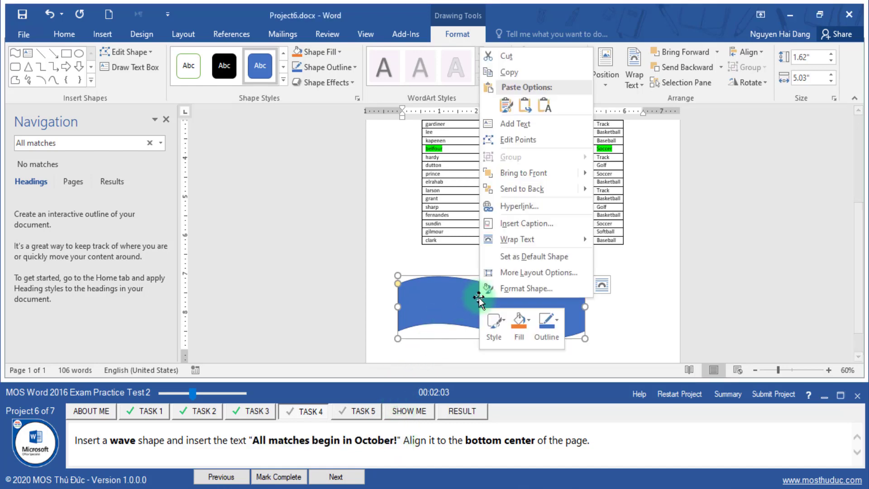
click(545, 104)
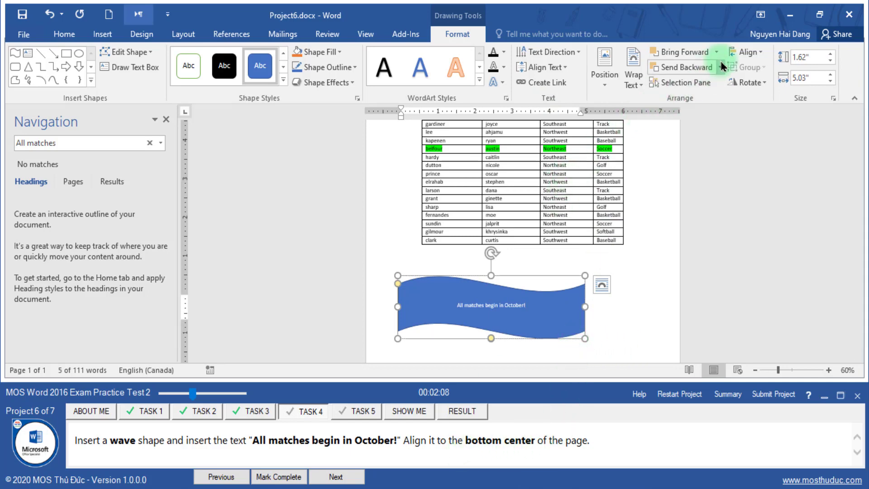
Step: Align the wave shape to the bottom and centre of the page
click(746, 52)
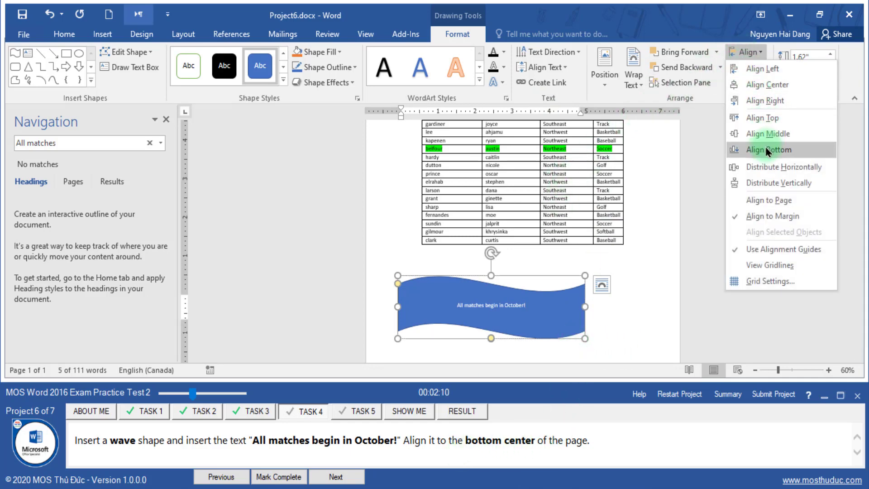
click(766, 149)
click(746, 51)
click(767, 85)
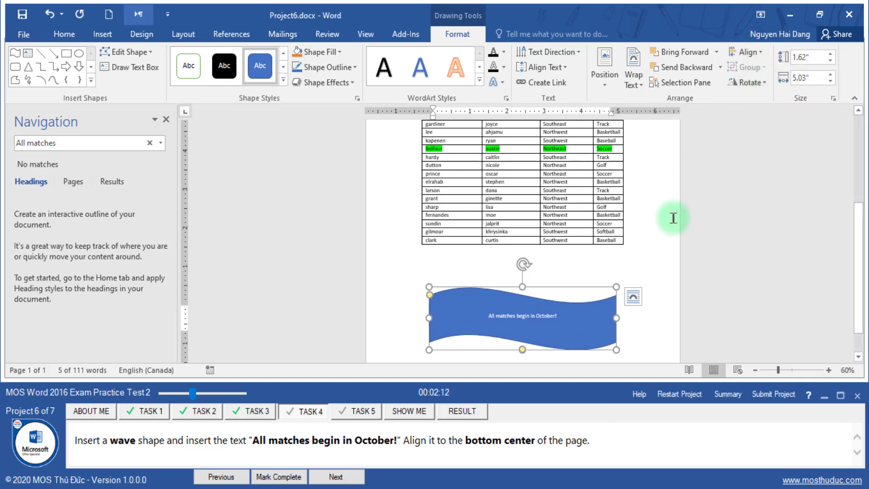
Step: Mark Project 6's last task complete, view its results, and save Project 6 to load Project 7
click(298, 476)
click(337, 476)
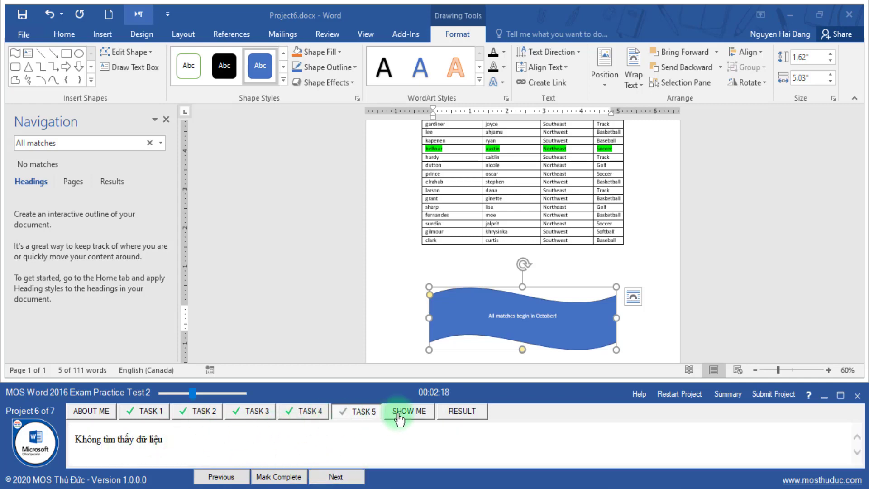
click(138, 422)
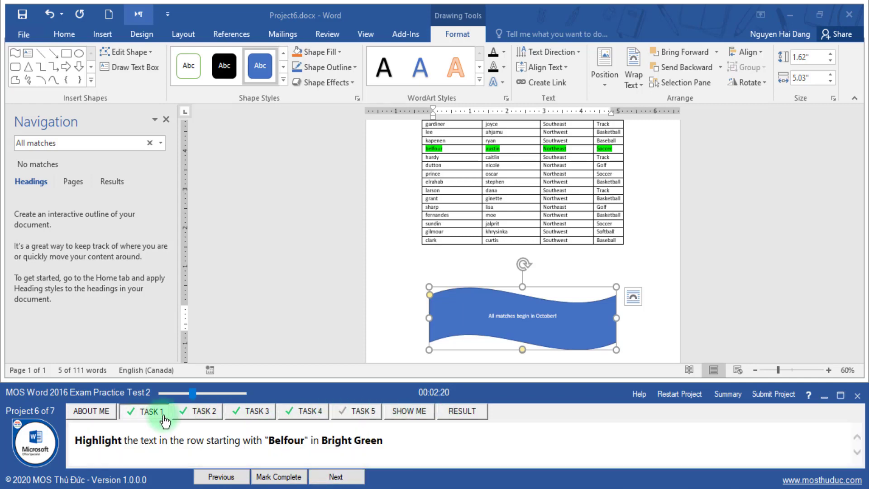
click(779, 394)
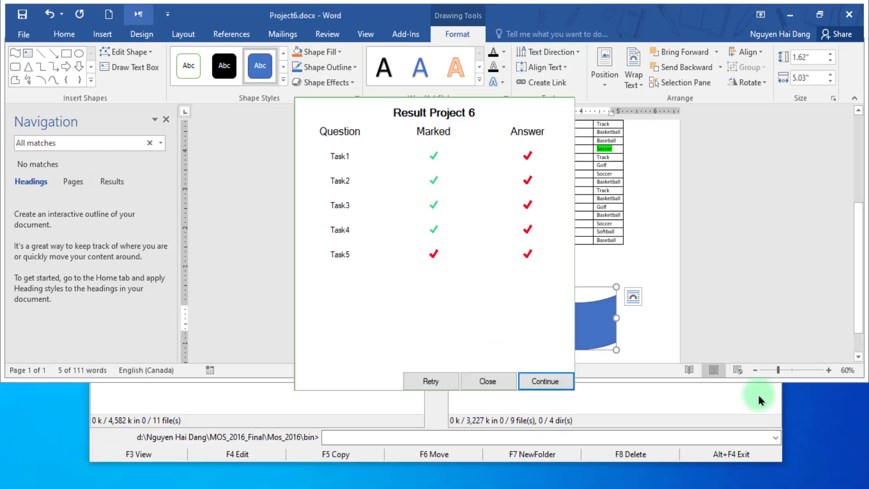
click(544, 381)
click(377, 277)
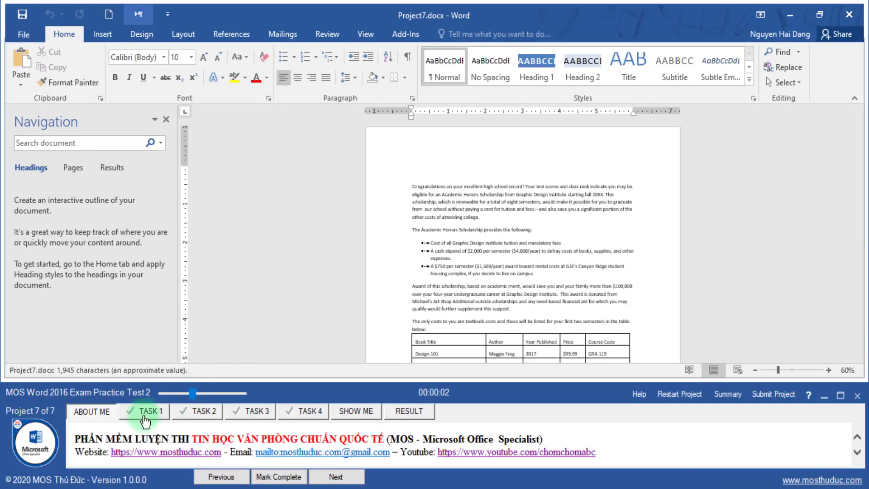
Step: Show Project 7's Task 1 and select 'alternative text' for the navigation search
click(149, 427)
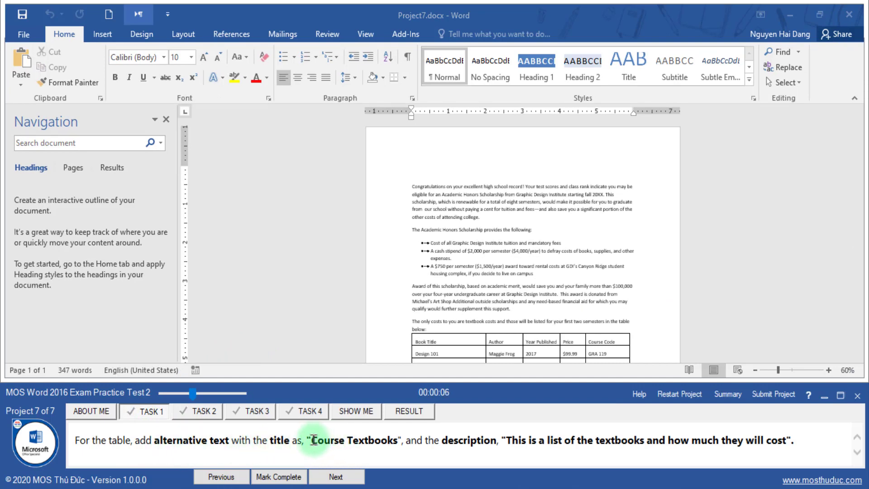
drag(154, 441, 248, 448)
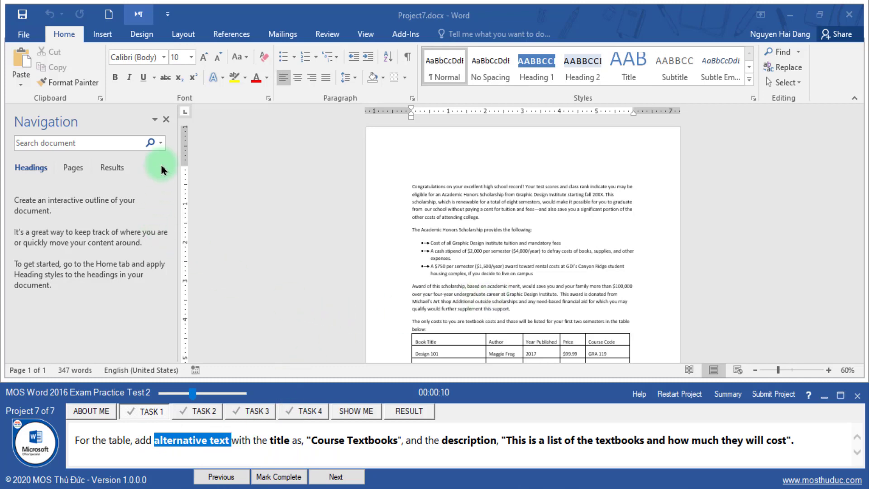
click(115, 139)
click(115, 139)
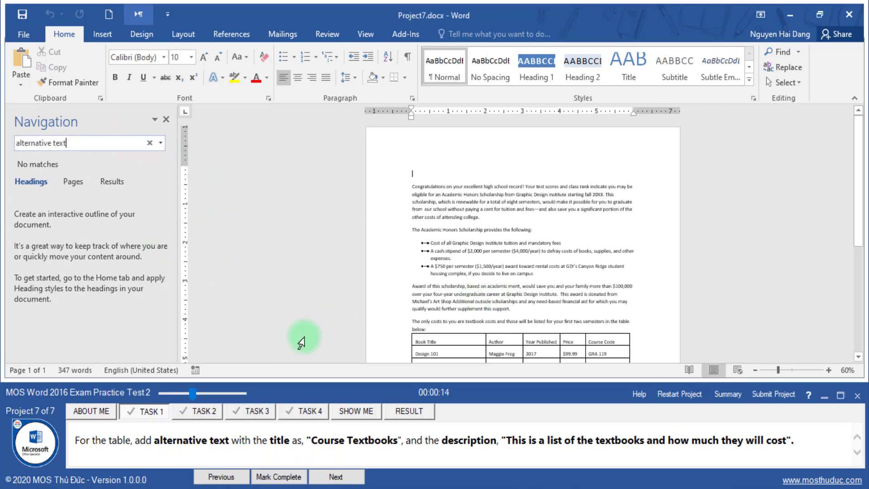
click(195, 440)
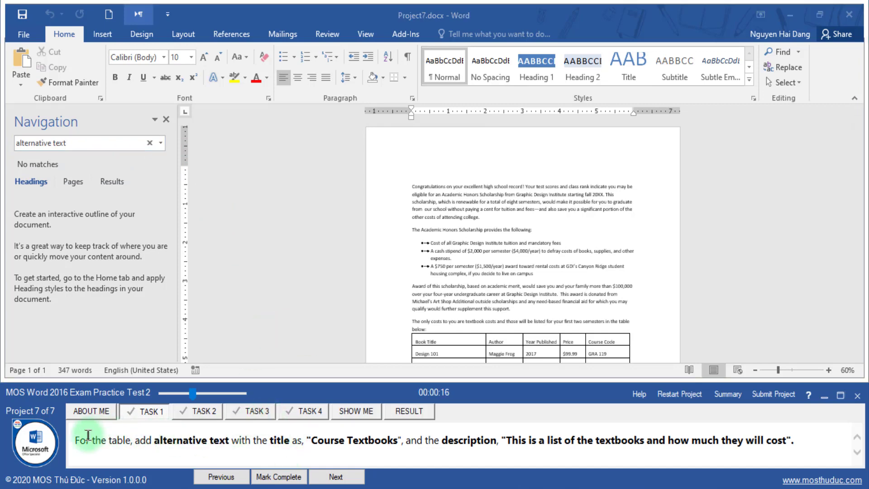
Step: Switch navigation to page thumbnails, go to the textbook table and select it
click(73, 181)
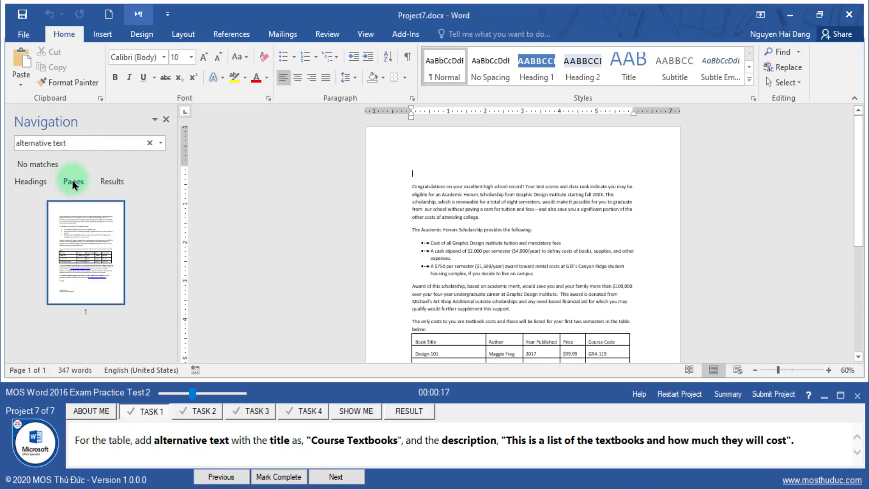
click(80, 261)
ctrl+scroll(464, 307, up, 2)
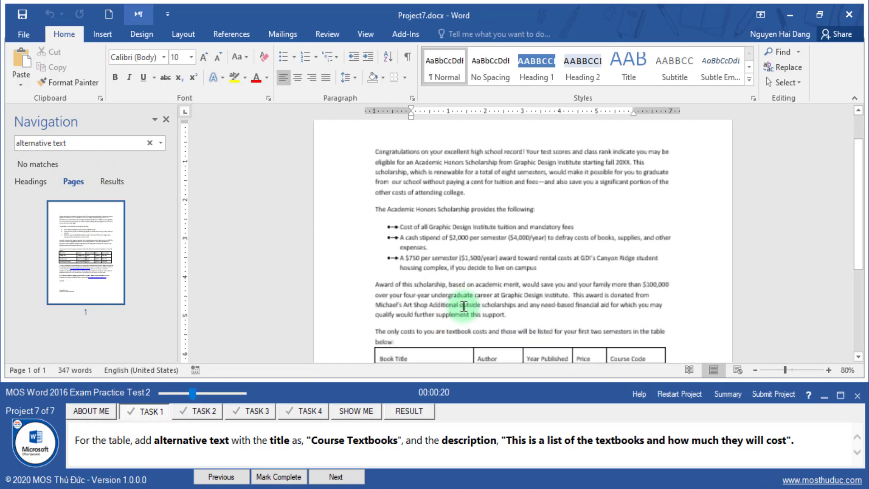
ctrl+scroll(464, 306, up, 1)
ctrl+scroll(448, 303, up, 1)
scroll(462, 304, down, 3)
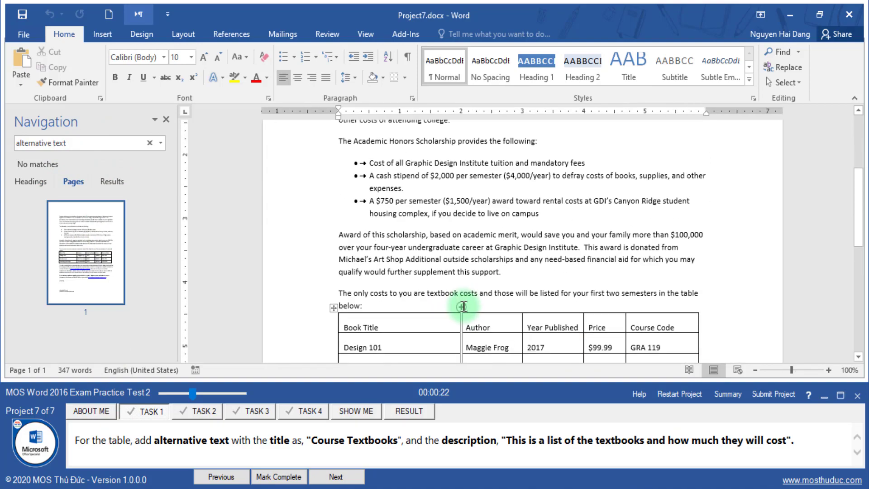
scroll(407, 281, down, 3)
click(333, 205)
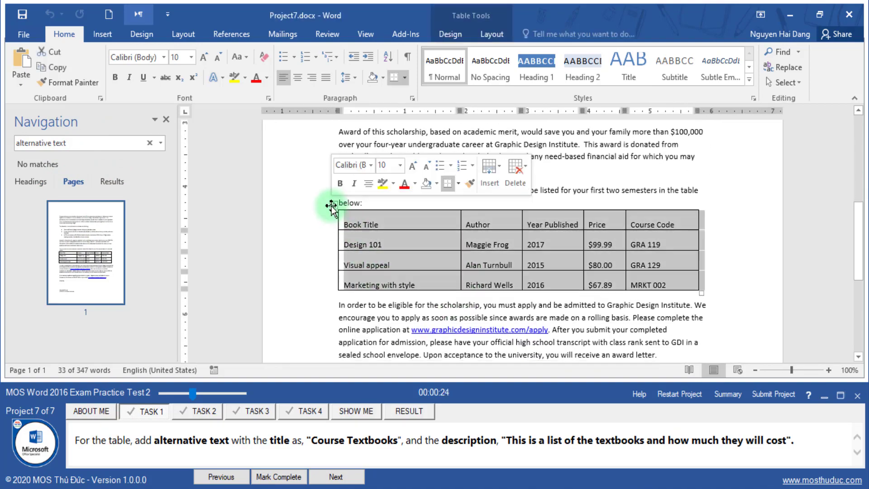
Step: Open the textbook table's Table Properties on the Alt Text tab
right_click(331, 205)
click(387, 359)
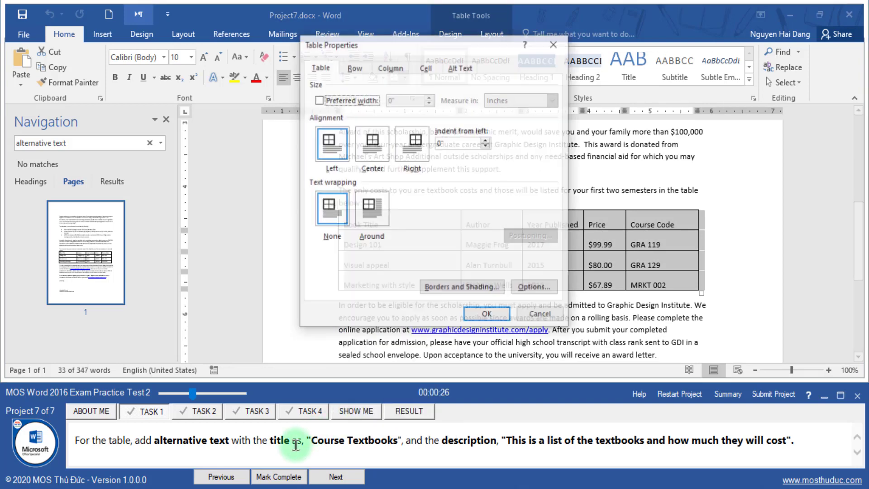
drag(154, 440, 223, 444)
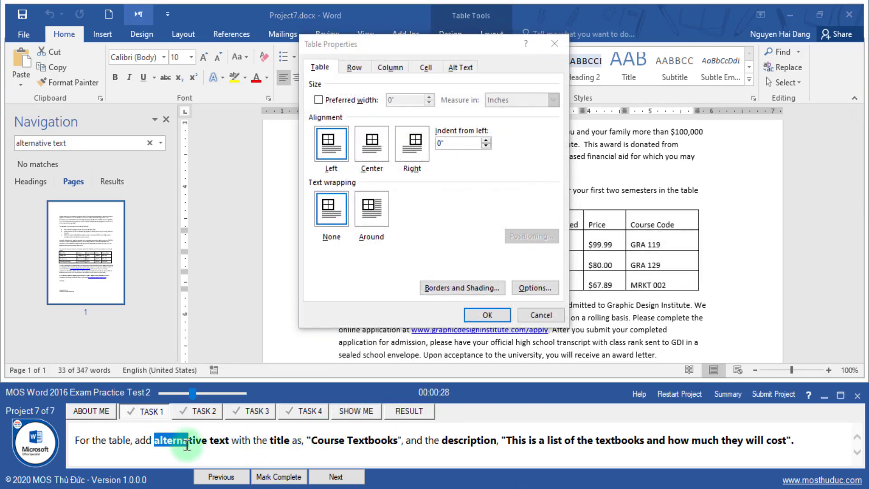
key(ctrl+c)
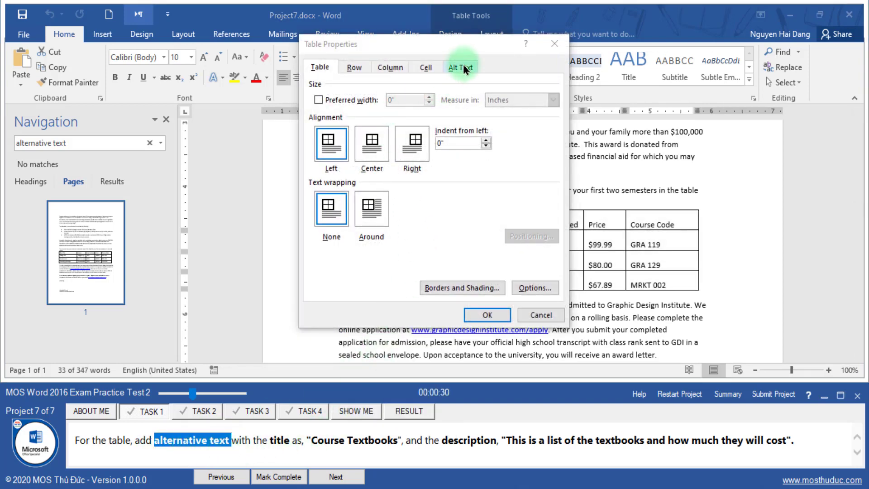
click(460, 67)
Step: Set the alt text Title to 'Course Textbooks'
click(404, 98)
key(ctrl+v)
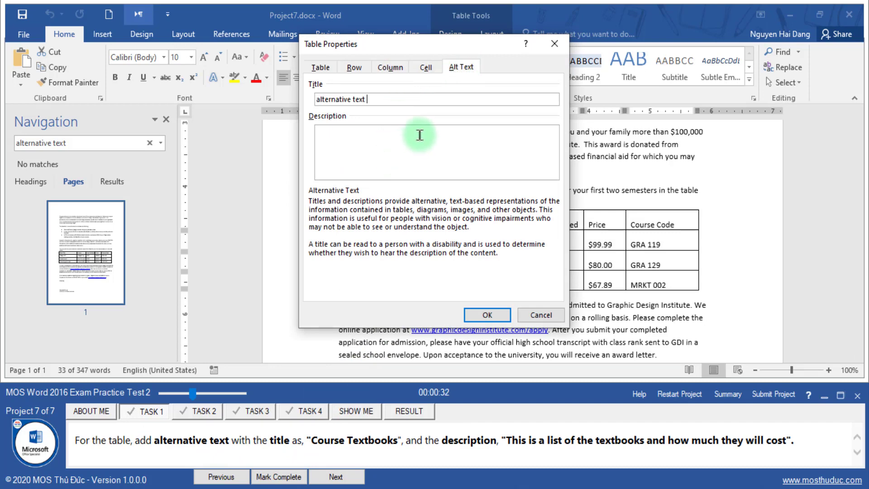
key(BackSpace)
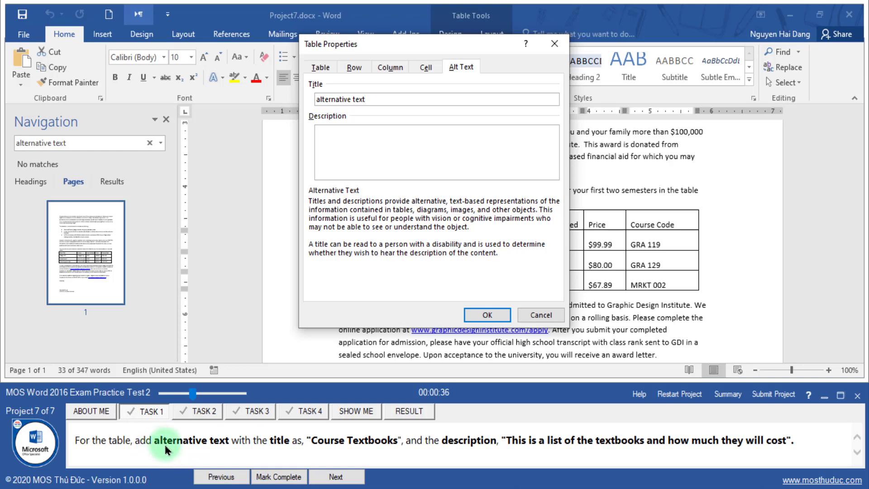
drag(311, 440, 377, 444)
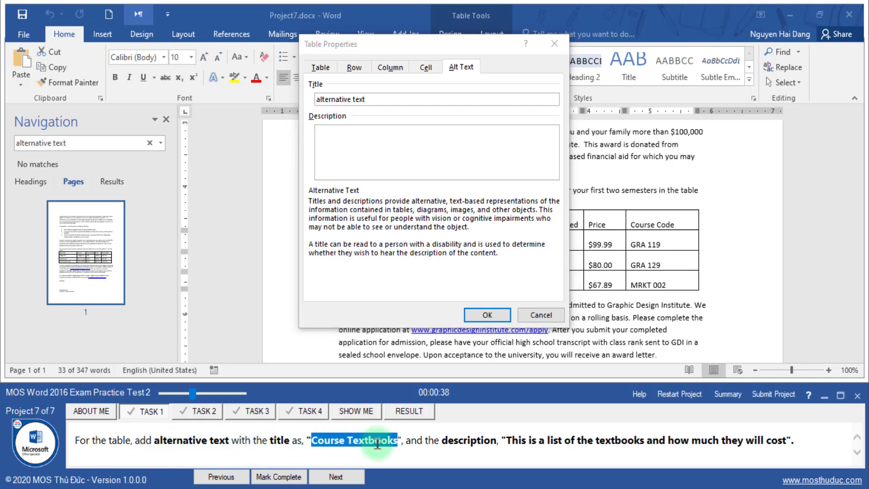
click(383, 99)
key(ctrl+v)
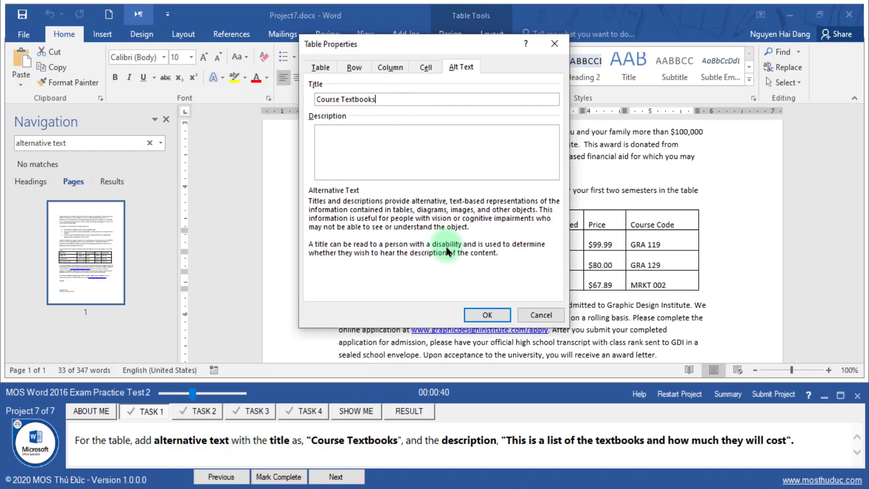
Step: Paste the sentence about the textbooks and their cost into the alt text Description
drag(505, 440, 794, 447)
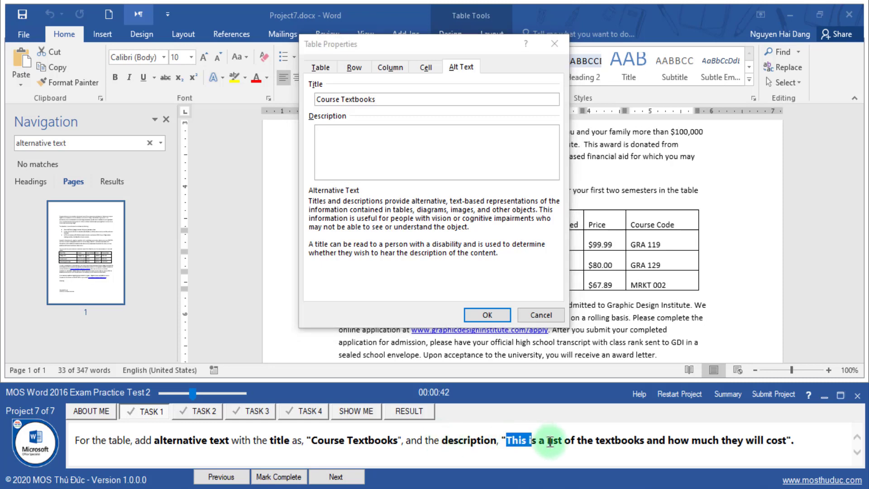
key(ctrl+c)
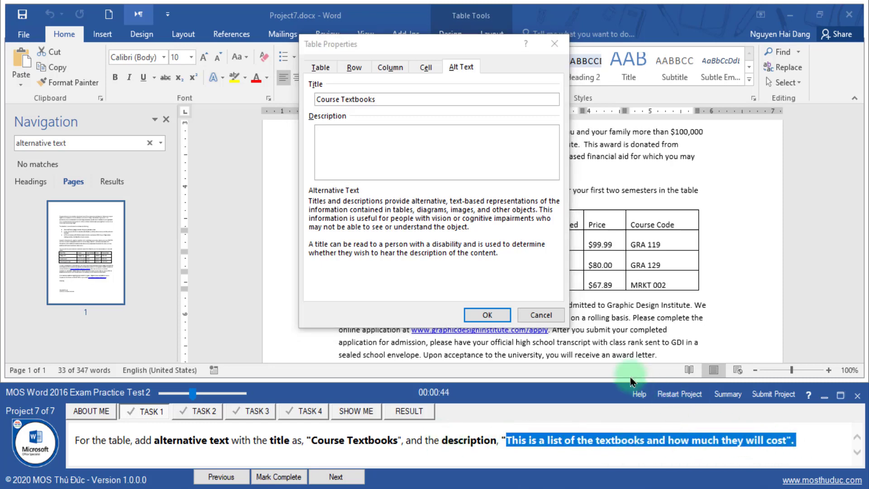
click(438, 141)
key(ctrl+v)
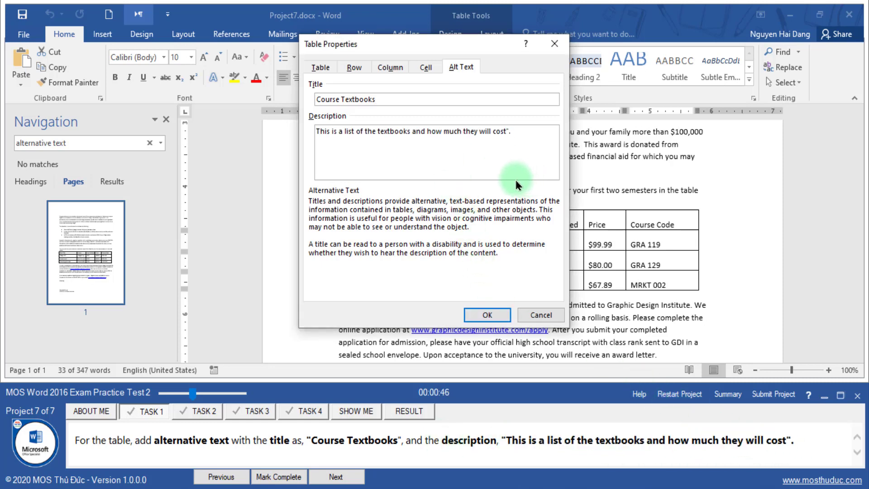
key(BackSpace)
key(BackSpace)
key(BackSpace)
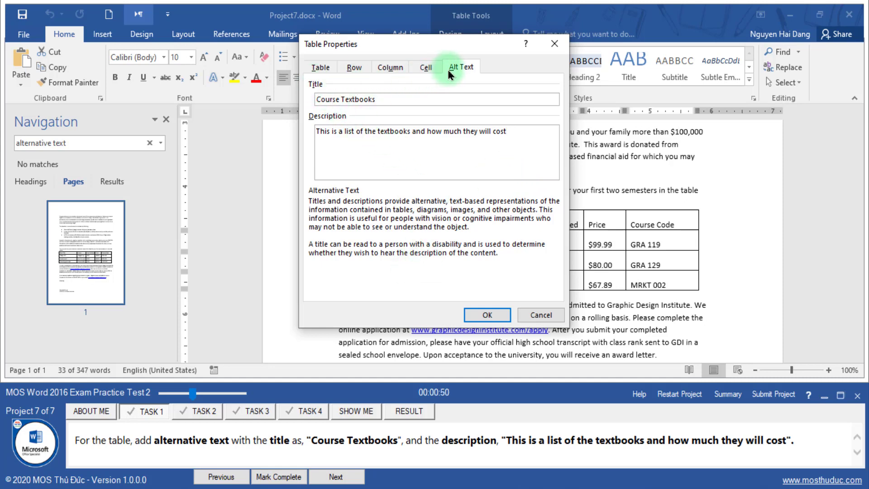
drag(154, 440, 230, 440)
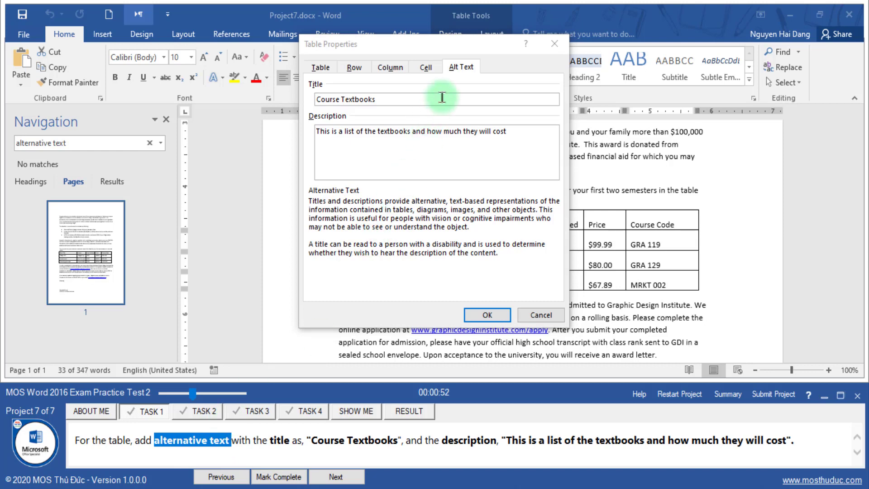
Step: Confirm the alt text, then style the textbook table Grid Table 5 Dark-Accent 2
click(476, 319)
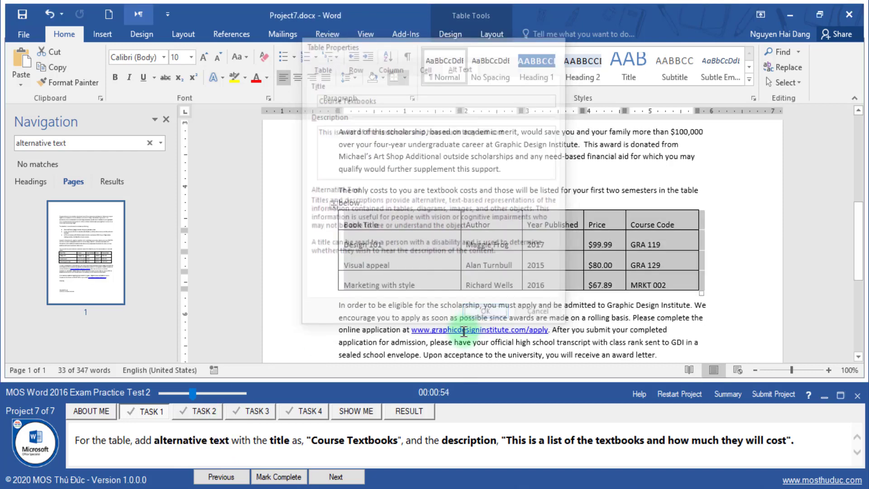
click(280, 476)
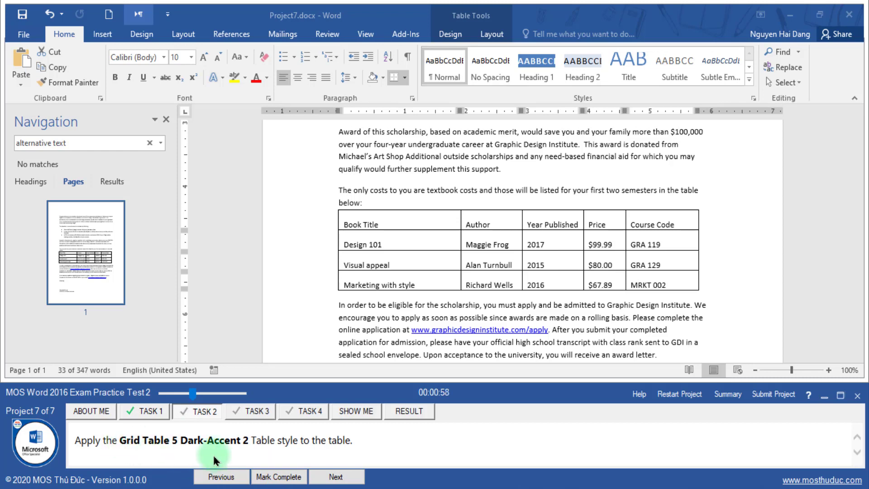
click(377, 219)
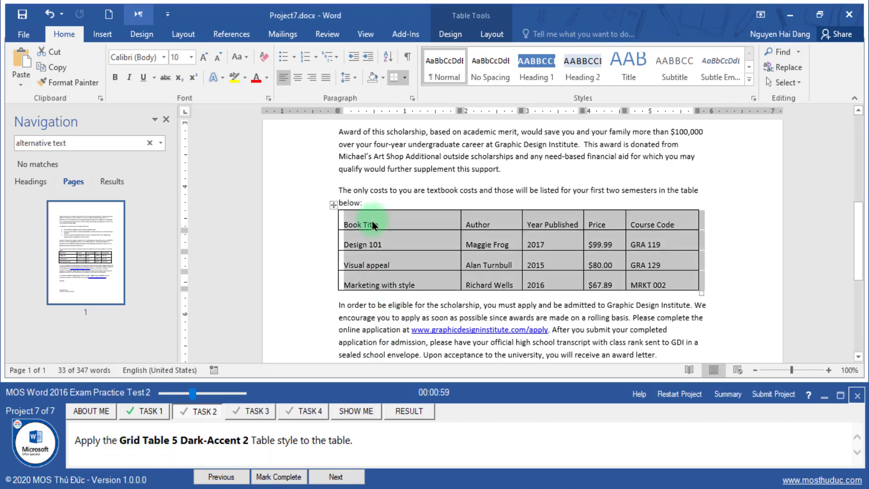
click(450, 34)
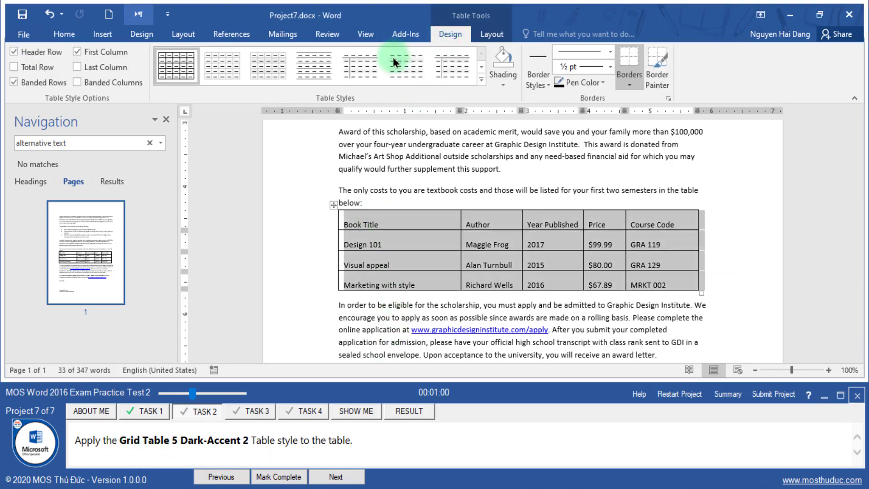
click(480, 79)
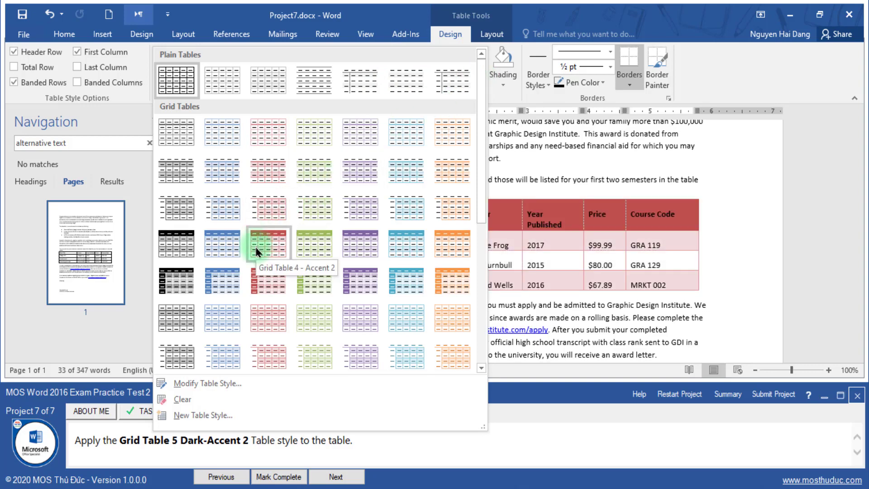
click(255, 280)
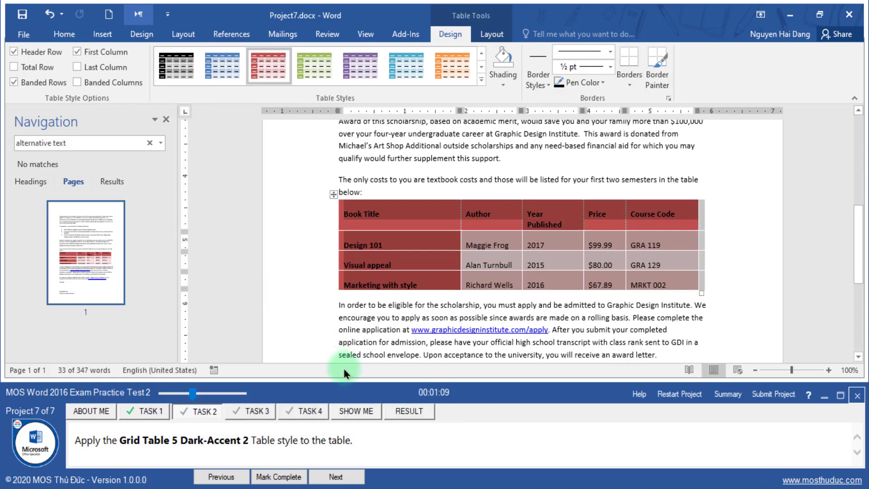
click(301, 478)
click(334, 477)
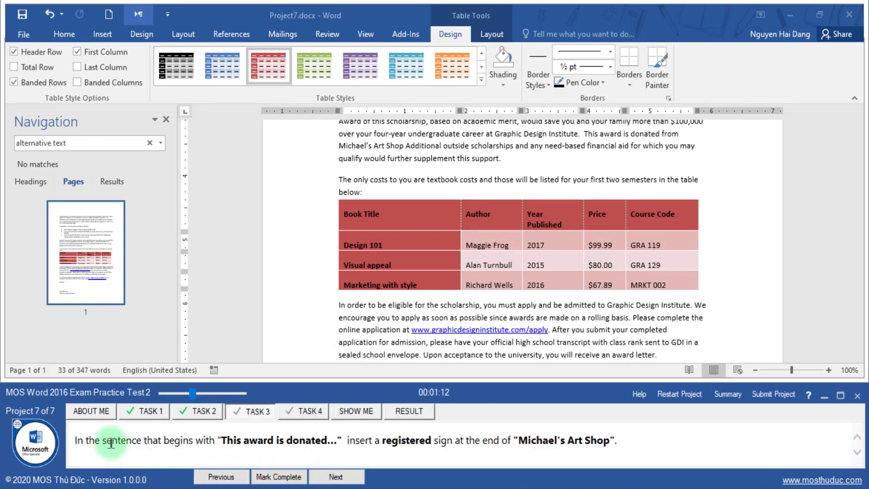
Step: Search the document for "Michael's Art Shop" and "This award is donated" to locate the sentence
drag(106, 441, 292, 437)
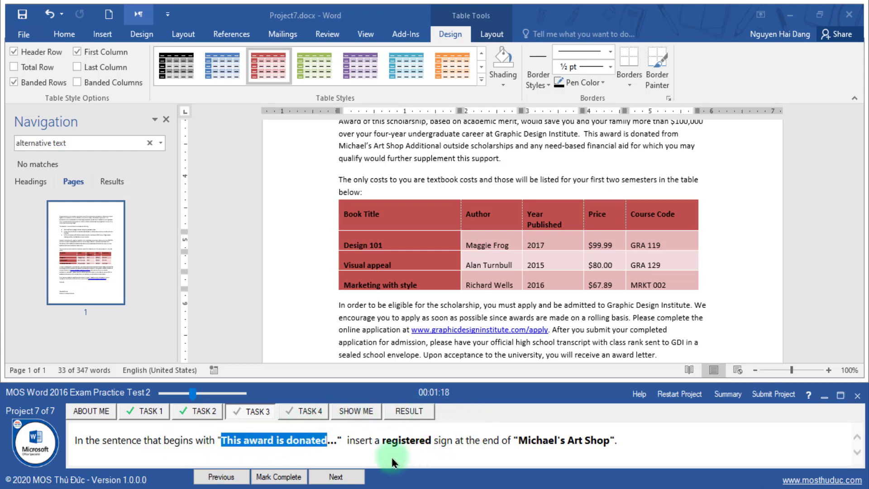
click(539, 443)
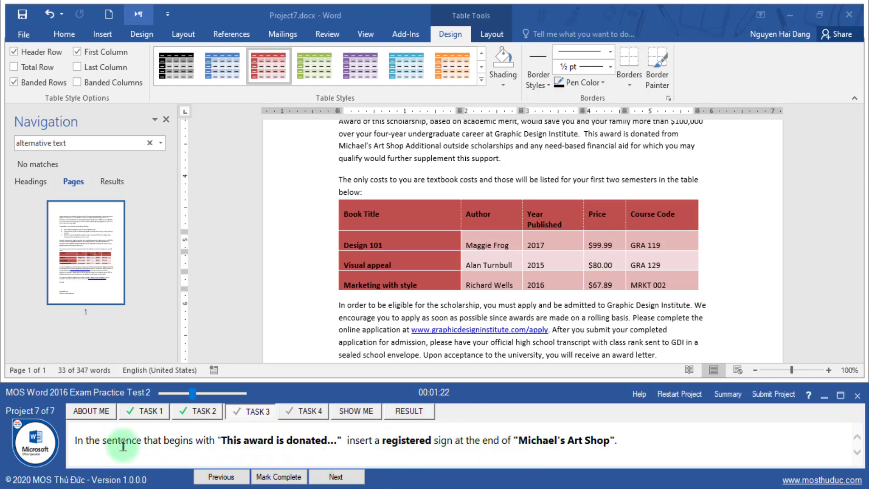
drag(519, 440, 609, 440)
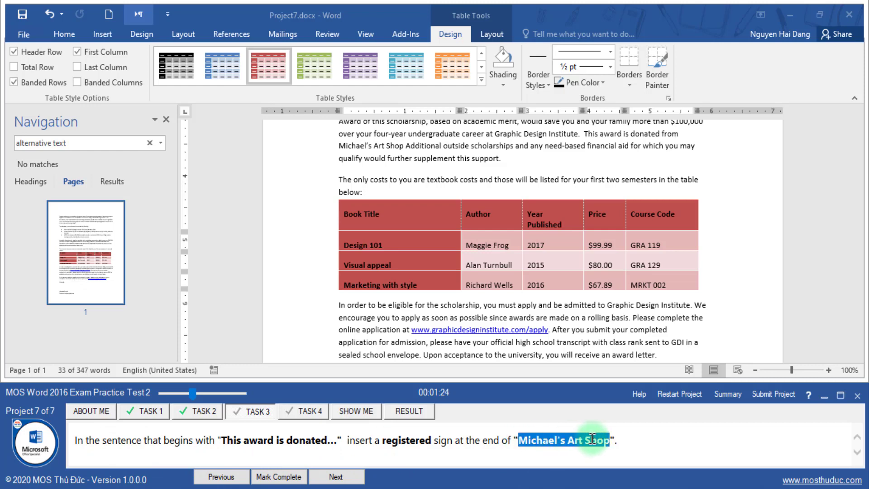
click(150, 143)
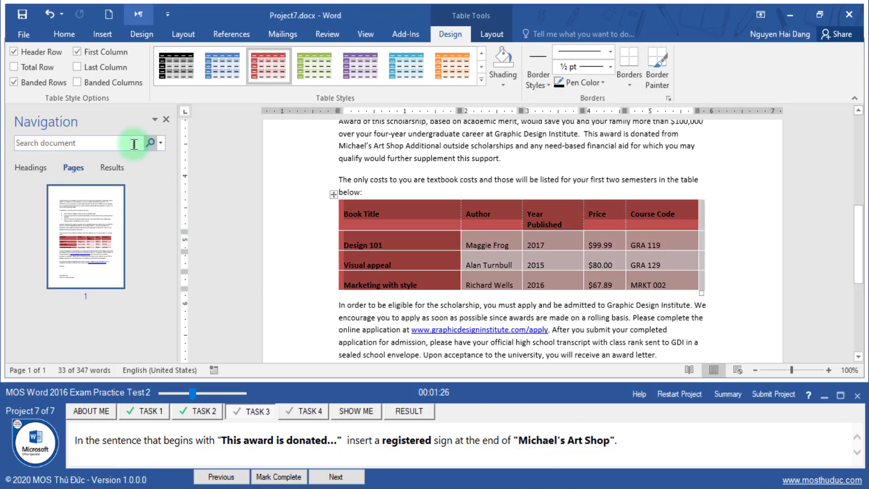
key(ctrl+v)
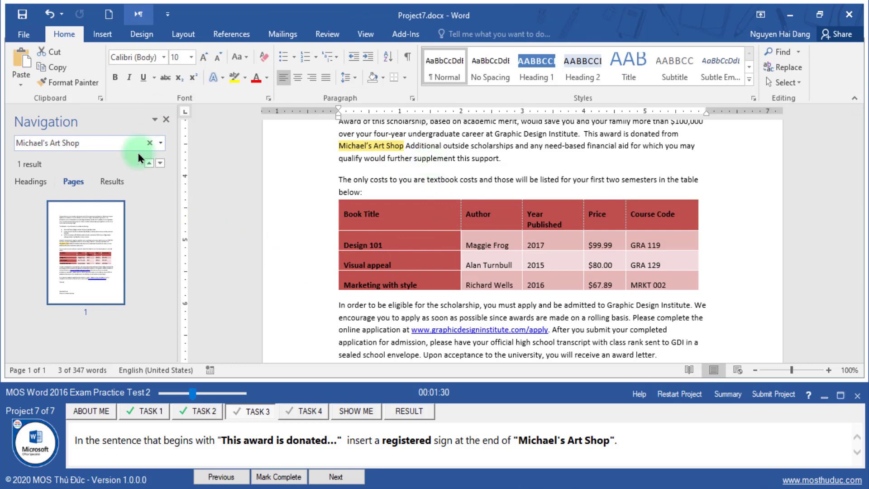
click(111, 181)
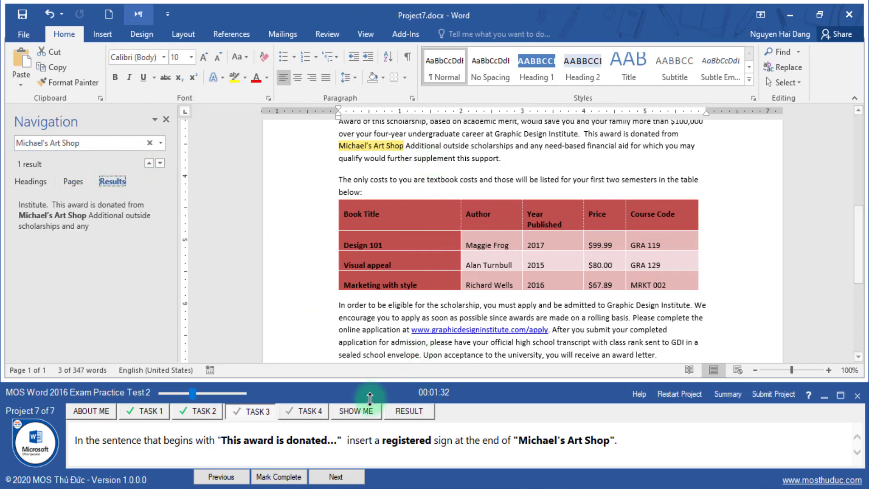
click(102, 456)
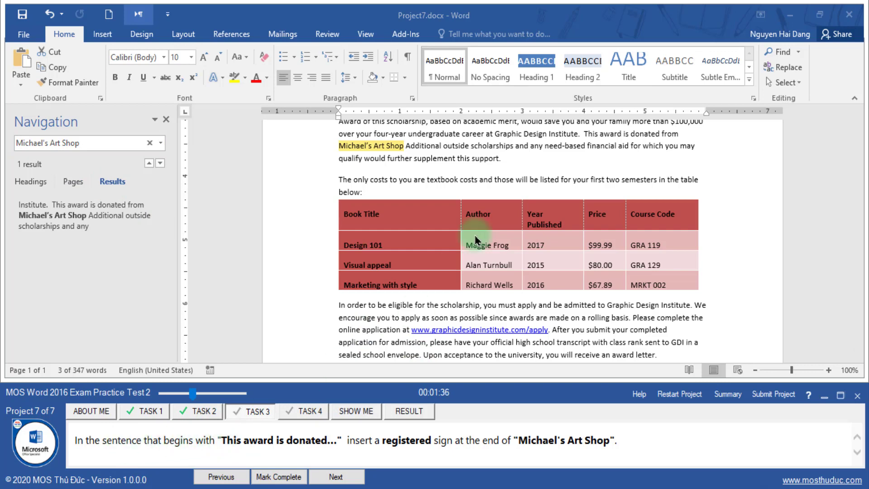
scroll(476, 240, up, 2)
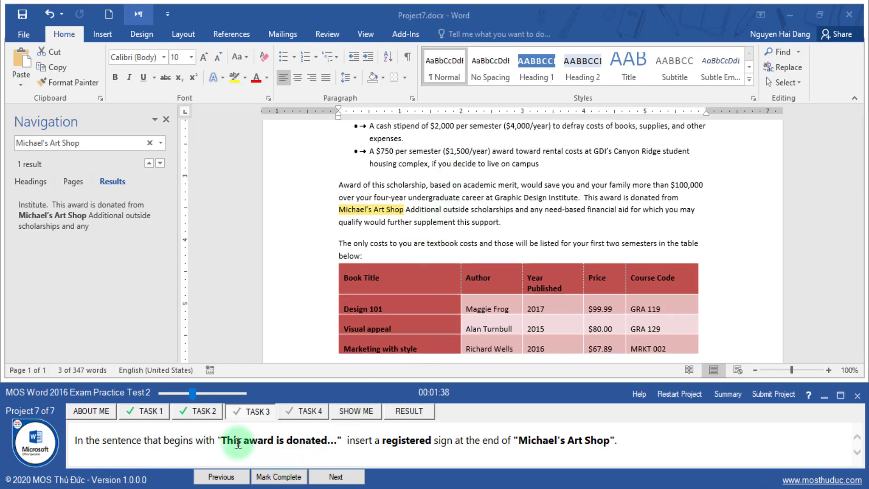
drag(224, 439, 290, 439)
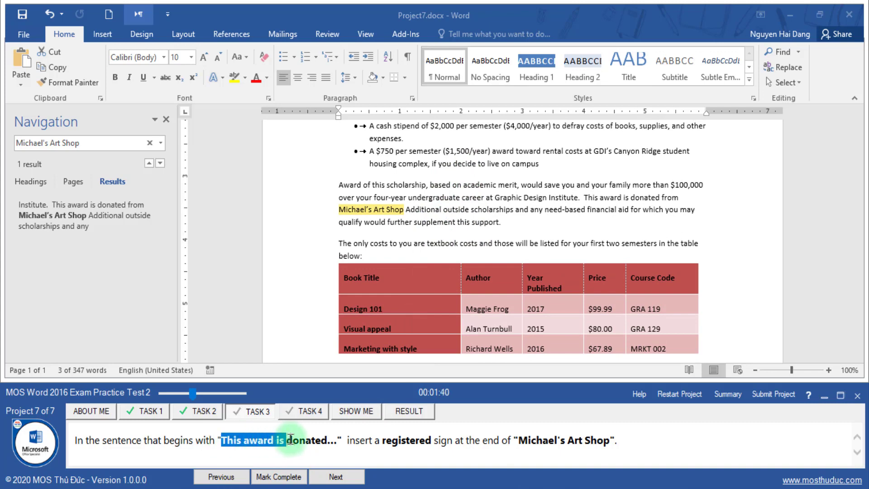
click(150, 142)
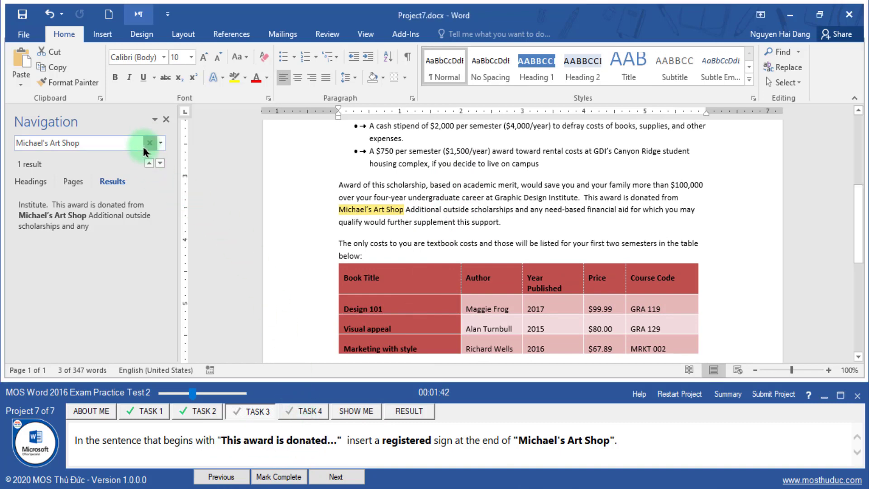
key(ctrl+v)
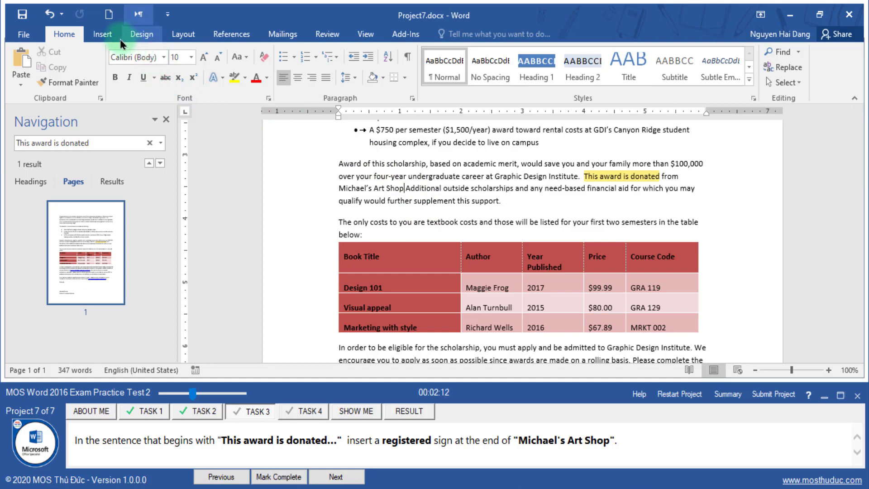
Step: Insert the ® Registered special character after Michael's Art Shop and mark the task done
click(102, 34)
click(793, 67)
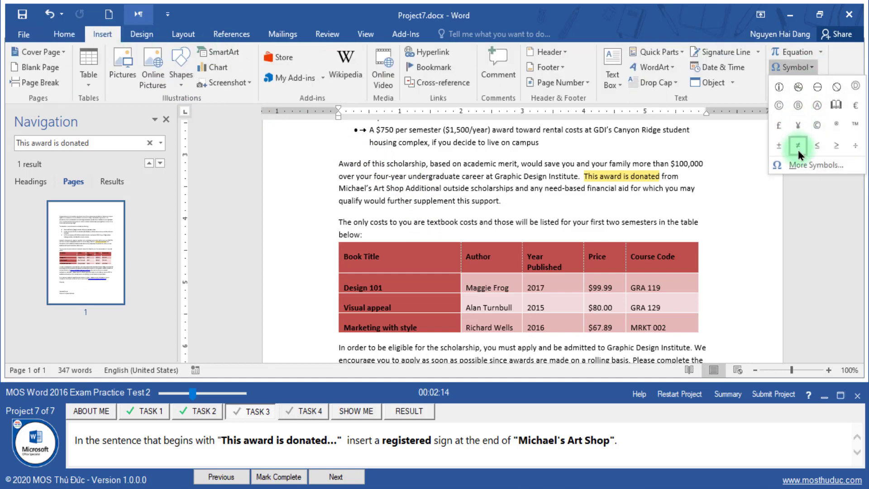
click(796, 165)
click(166, 113)
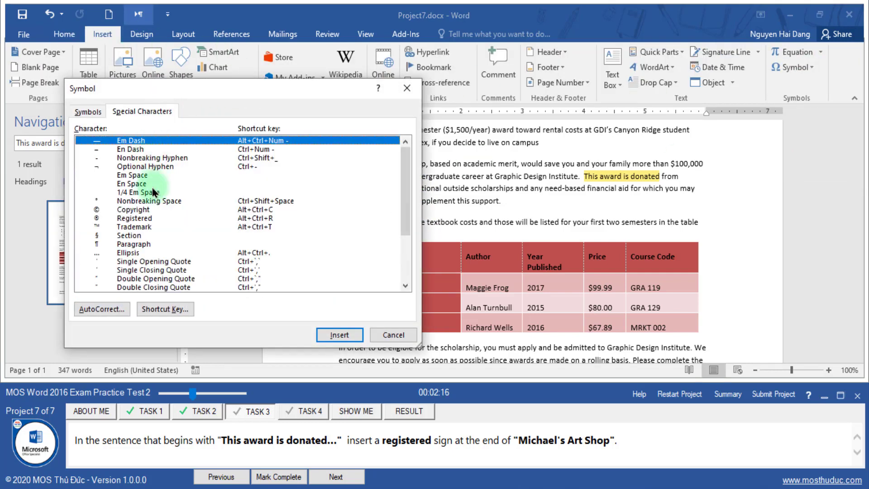
click(147, 217)
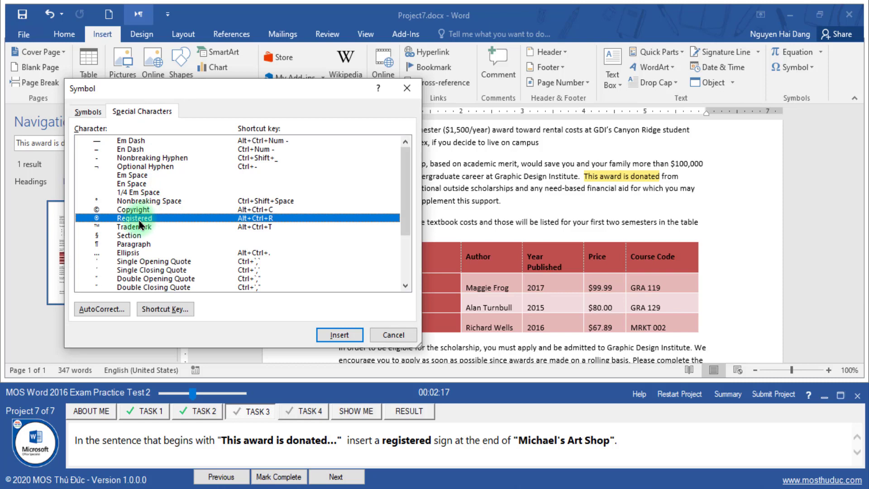
click(337, 335)
click(407, 88)
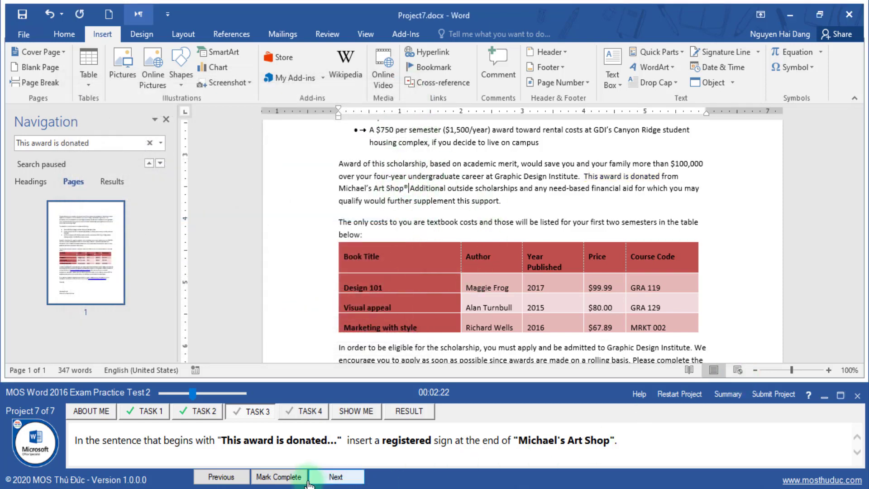
click(289, 477)
Step: Use Document Inspector to remove all document properties and personal information, then submit Project 7
click(332, 477)
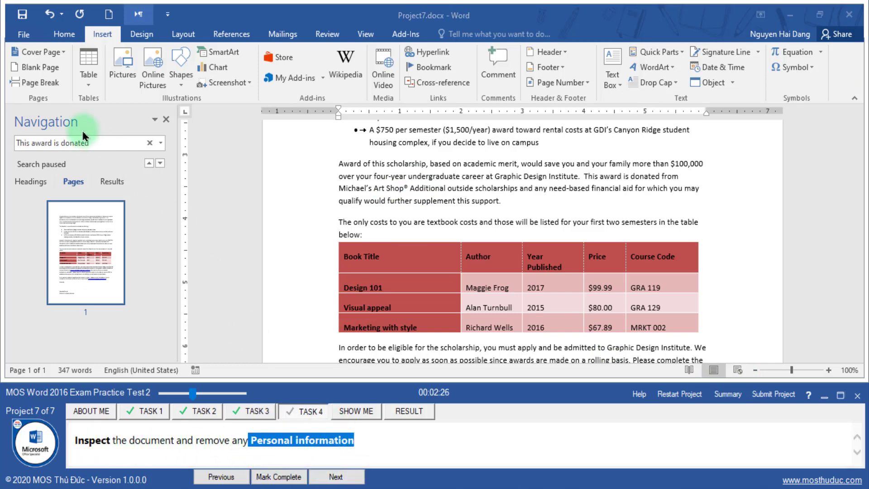
click(27, 38)
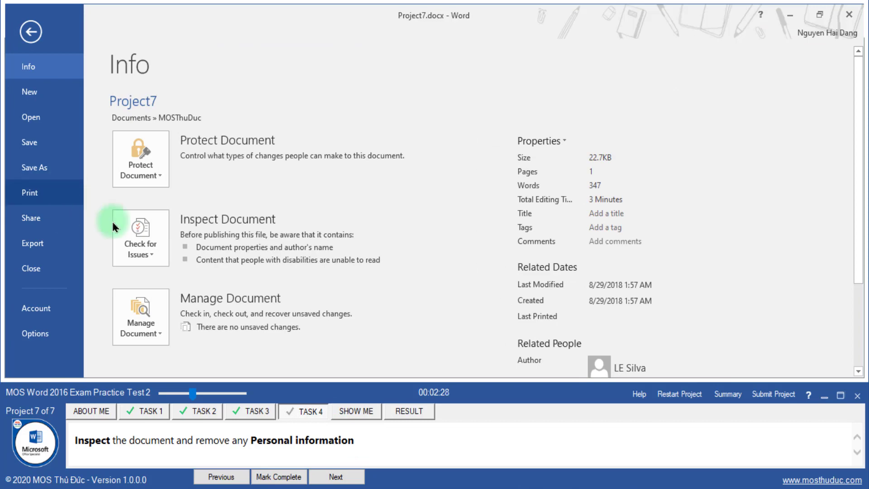
click(138, 242)
click(173, 292)
click(415, 293)
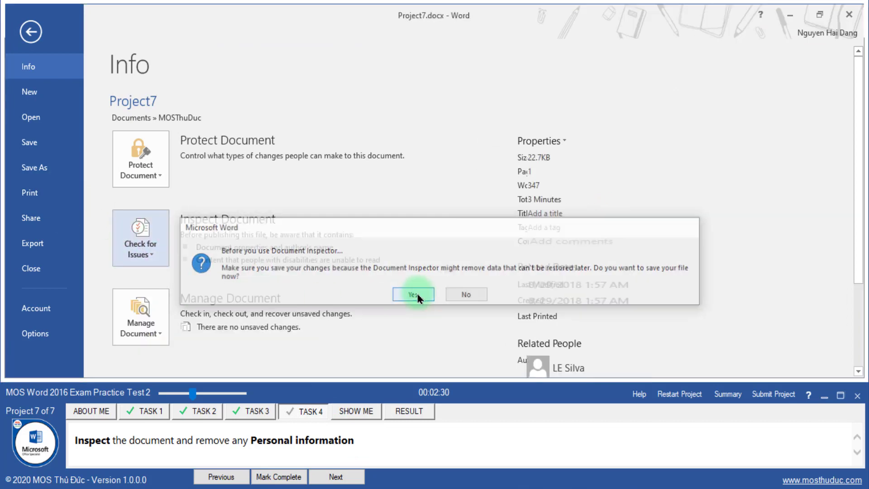
click(520, 339)
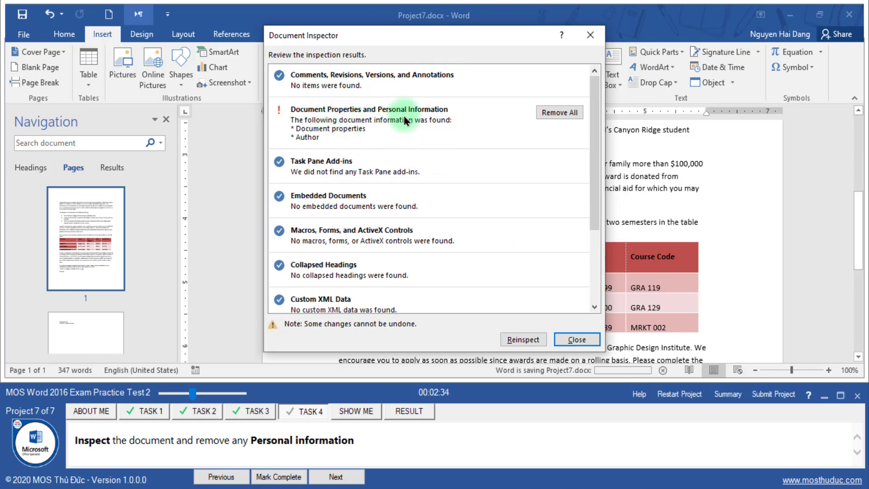
click(559, 113)
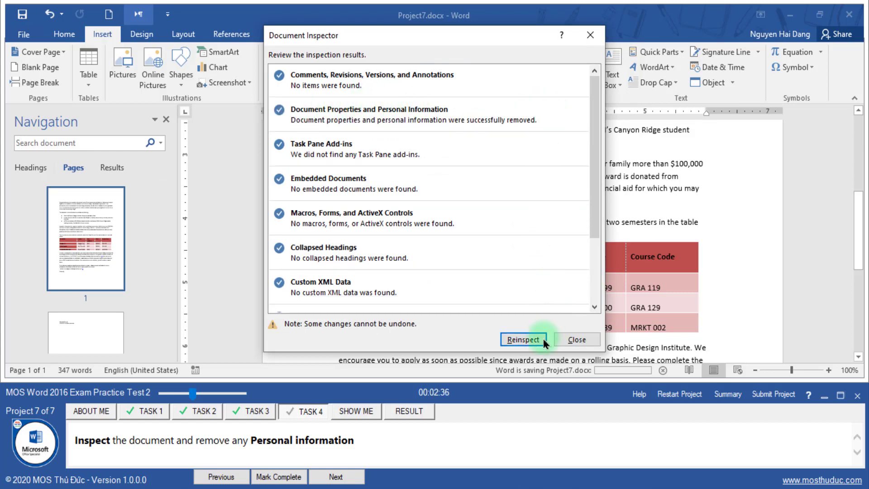
click(573, 340)
click(278, 476)
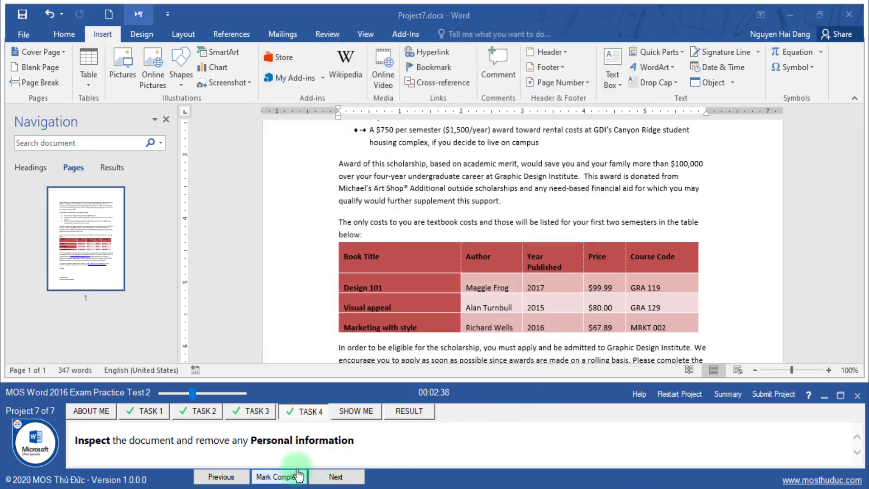
click(765, 396)
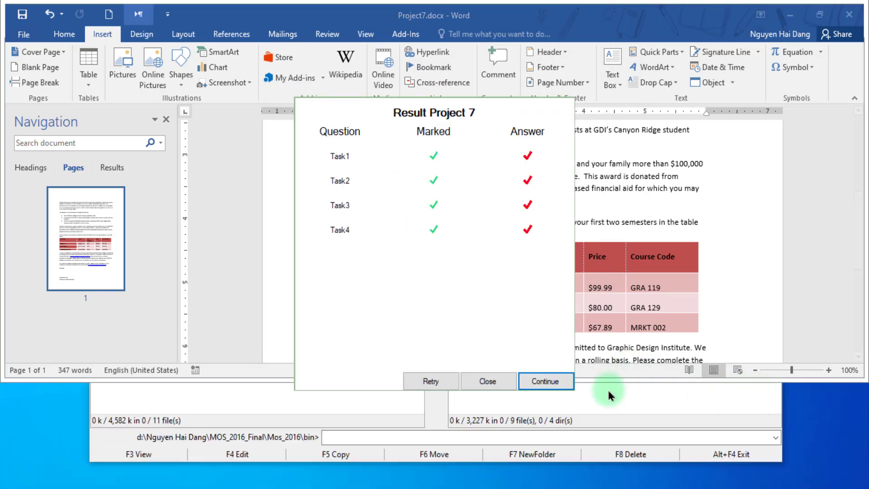